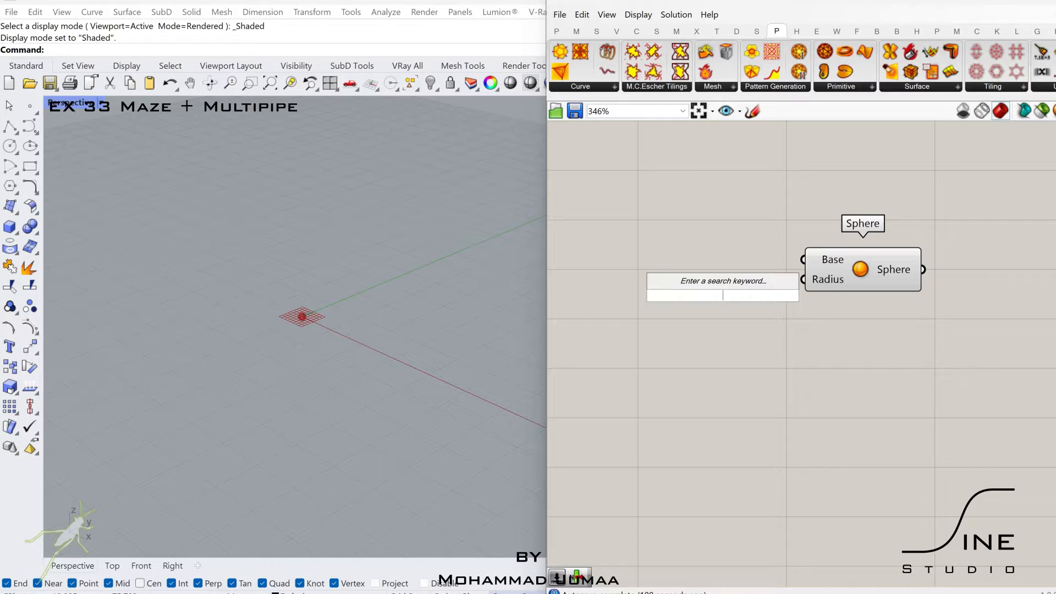
Step: Add a number slider of 20 and connect it to the Sphere's Radius input
{"action": "type", "text": "20"}
{"action": "key", "text": "Return"}
{"action": "left_click_drag", "start_coordinate": [787, 300], "coordinate": [729, 281]}
{"action": "left_click_drag", "start_coordinate": [801, 282], "coordinate": [804, 279]}
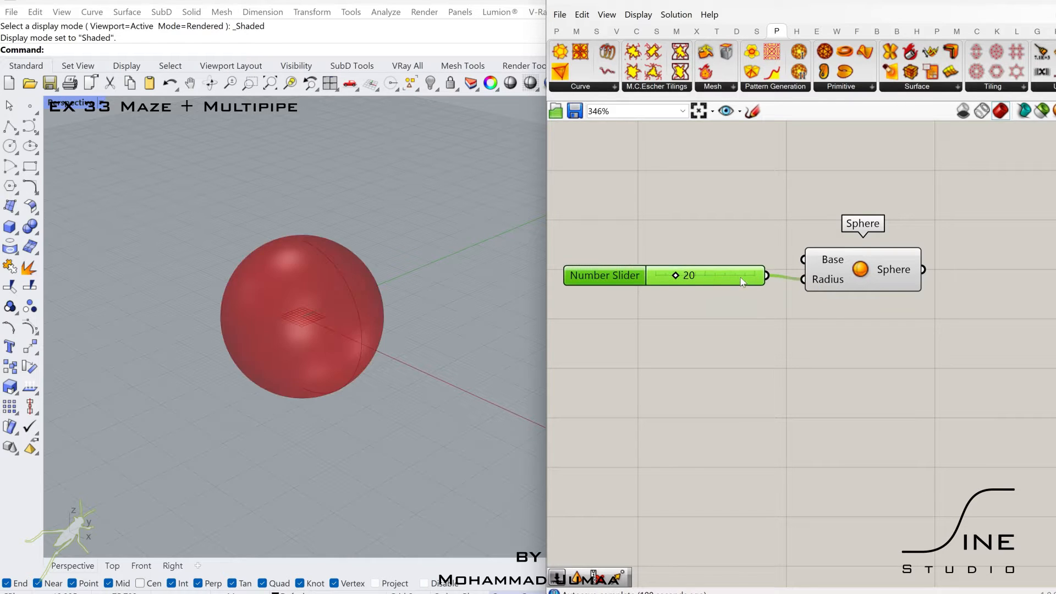
{"action": "left_click", "coordinate": [872, 268]}
{"action": "left_click", "coordinate": [894, 292]}
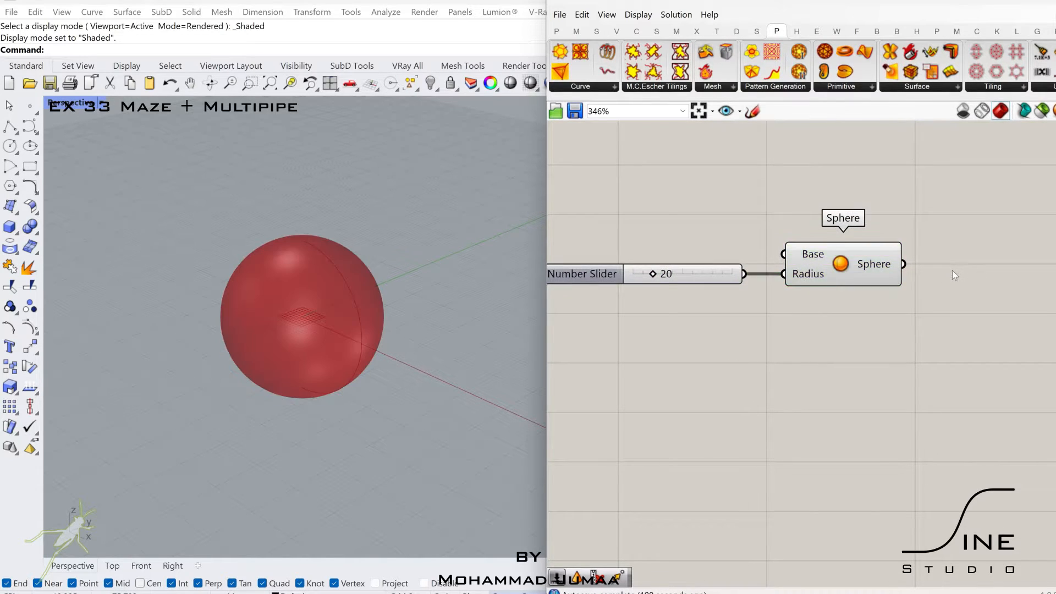
Step: Add a Rebuild Surface component beside the Sphere and connect the Sphere output to its Surface input
{"action": "scroll", "coordinate": [952, 269], "scroll_direction": "down", "scroll_amount": 1}
{"action": "right_click_drag", "start_coordinate": [953, 269], "coordinate": [857, 289]}
{"action": "double_click", "coordinate": [895, 281]}
{"action": "type", "text": "rebui"}
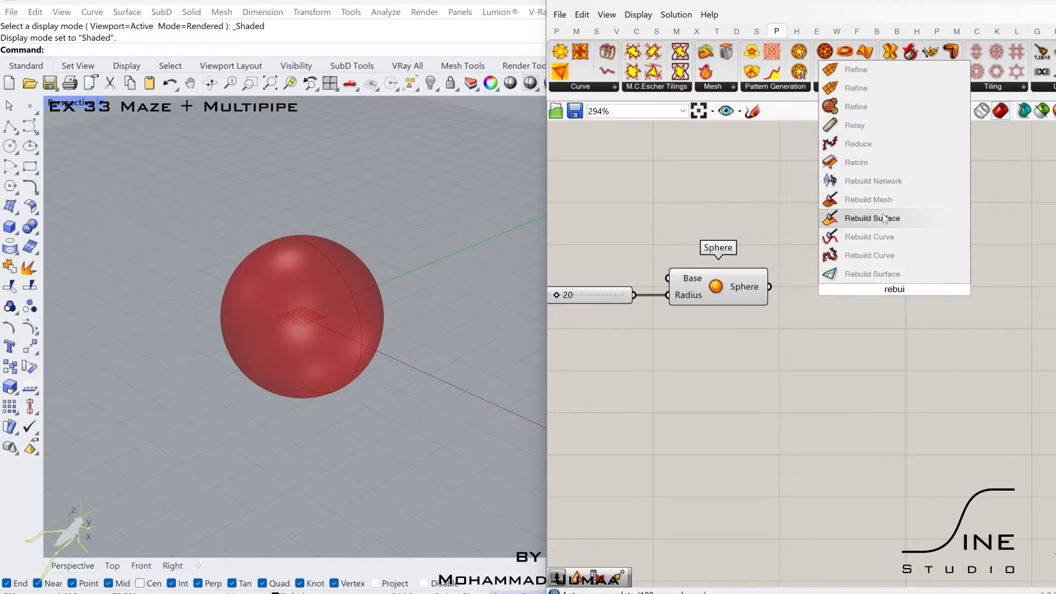
{"action": "left_click", "coordinate": [884, 219]}
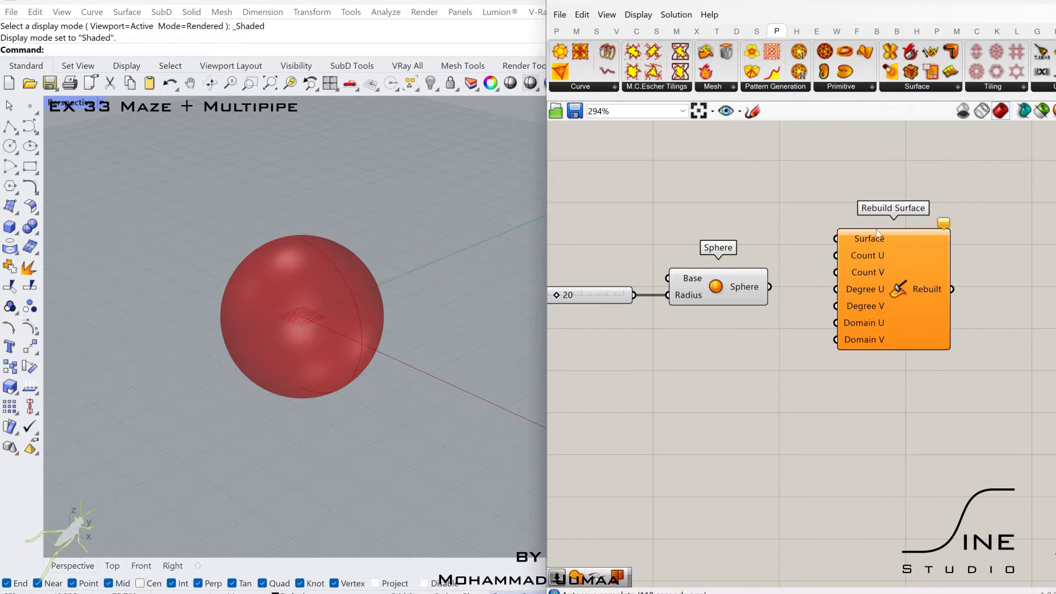
{"action": "left_click_drag", "start_coordinate": [775, 289], "coordinate": [837, 238]}
{"action": "left_click_drag", "start_coordinate": [887, 261], "coordinate": [929, 309]}
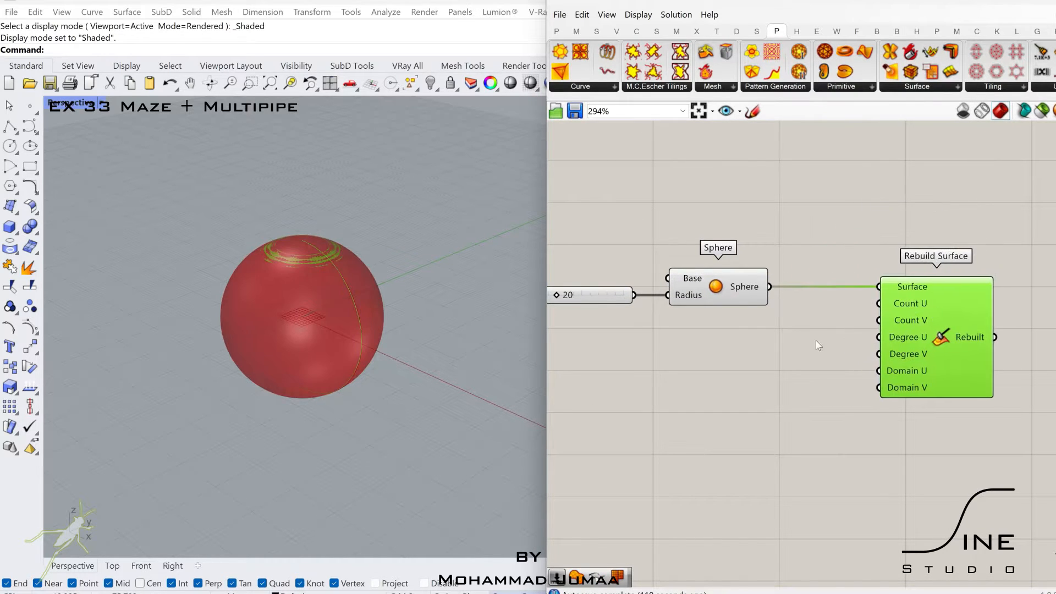
Step: Add a number slider of 50 and connect it to Rebuild Surface's Count U input
{"action": "double_click", "coordinate": [763, 381]}
{"action": "type", "text": "50"}
{"action": "key", "text": "Return"}
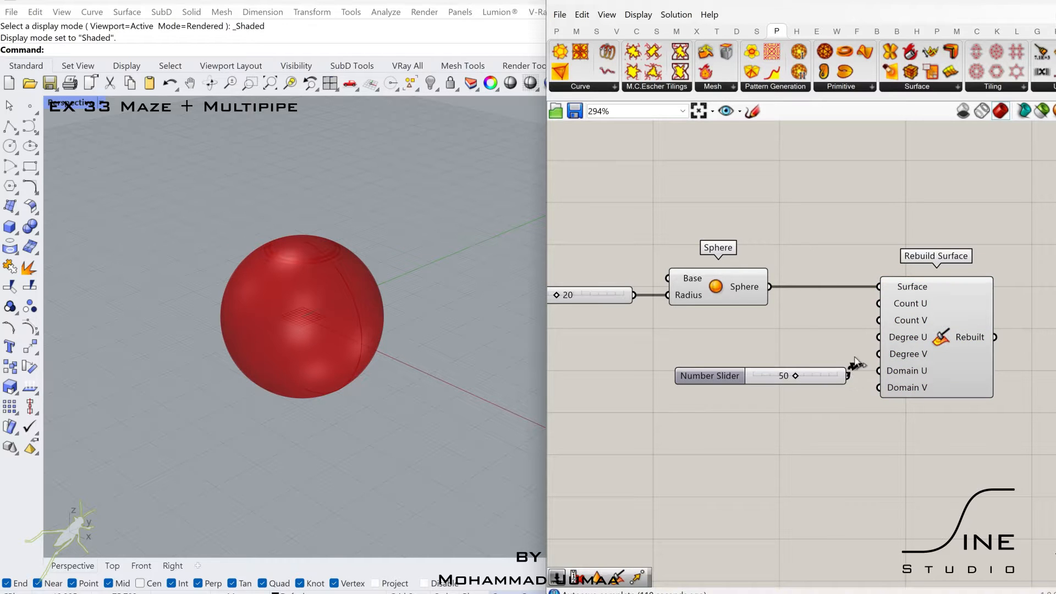
{"action": "left_click_drag", "start_coordinate": [908, 337], "coordinate": [981, 337]}
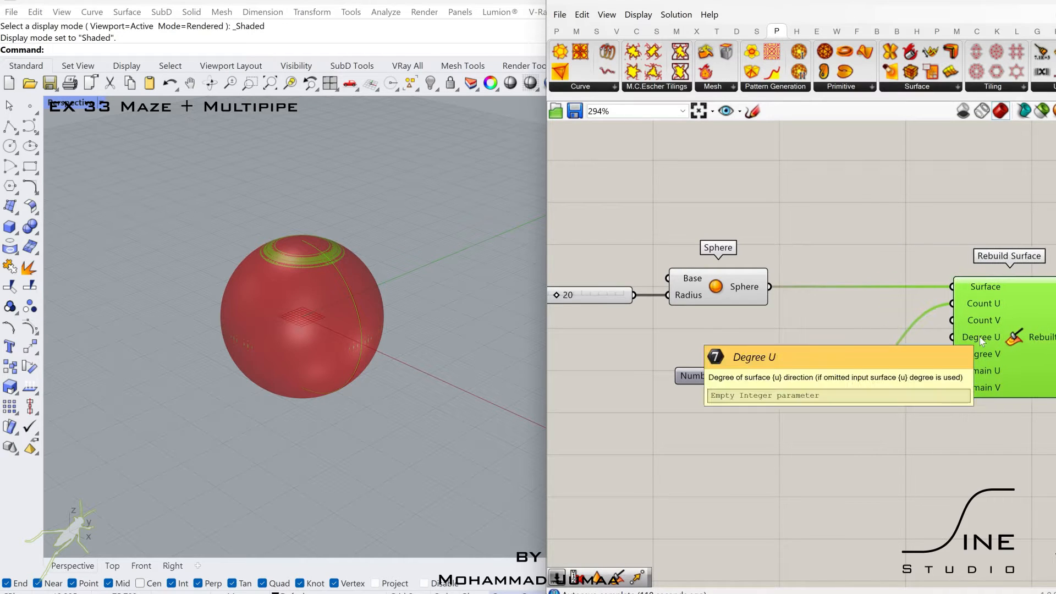
Step: Place the Count U slider under the Sphere, duplicate it below, connect the copy to Count V and set it to 28
{"action": "left_click_drag", "start_coordinate": [829, 374], "coordinate": [815, 326]}
{"action": "left_click_drag", "start_coordinate": [814, 331], "coordinate": [819, 365], "text": "alt"}
{"action": "left_click_drag", "start_coordinate": [957, 320], "coordinate": [954, 320]}
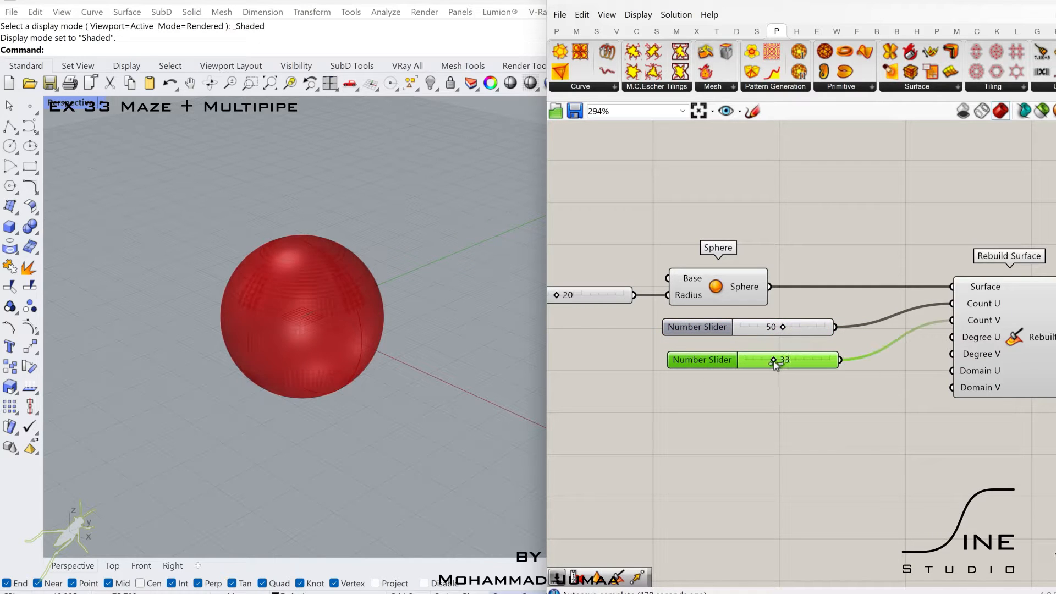
Step: Hide the preview of the Sphere component
{"action": "left_click", "coordinate": [737, 301]}
{"action": "scroll", "coordinate": [738, 300], "scroll_direction": "down", "scroll_amount": 1}
{"action": "middle_click", "coordinate": [733, 288]}
{"action": "left_click", "coordinate": [771, 249]}
Step: Add a number slider of 3 for Rebuild Surface's Degree U and a duplicate of it for Degree V
{"action": "right_click_drag", "start_coordinate": [1033, 337], "coordinate": [943, 344]}
{"action": "double_click", "coordinate": [752, 375]}
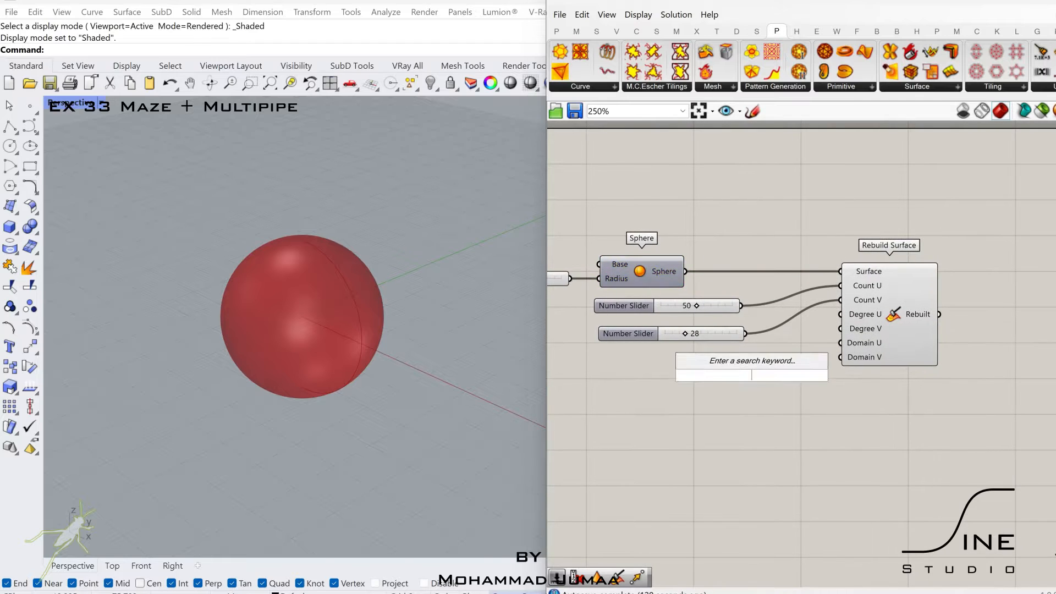
{"action": "type", "text": "3"}
{"action": "key", "text": "Return"}
{"action": "left_click_drag", "start_coordinate": [826, 374], "coordinate": [840, 314]}
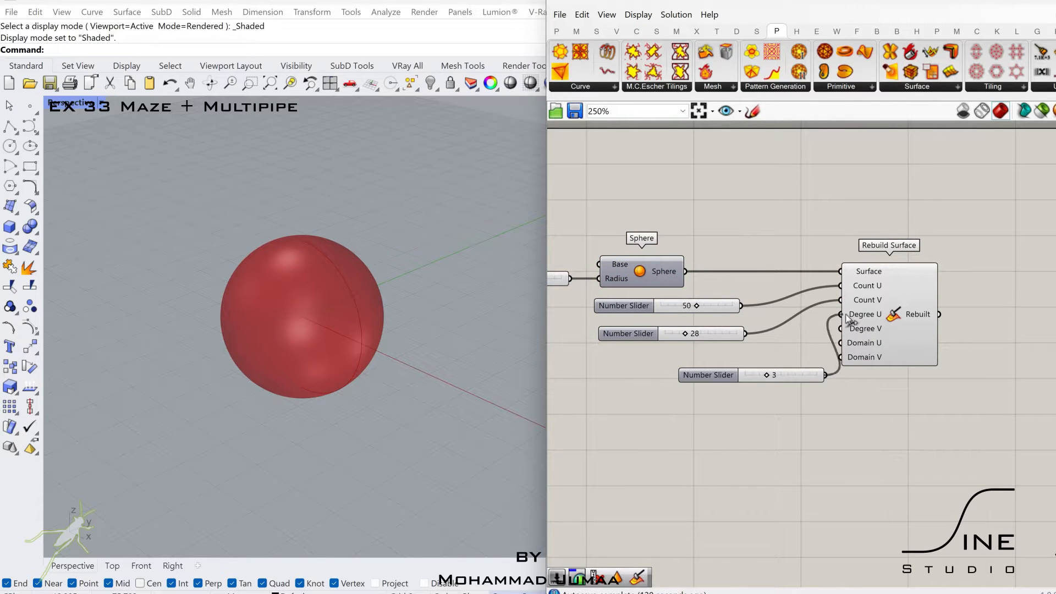
{"action": "left_click_drag", "start_coordinate": [819, 378], "coordinate": [740, 403]}
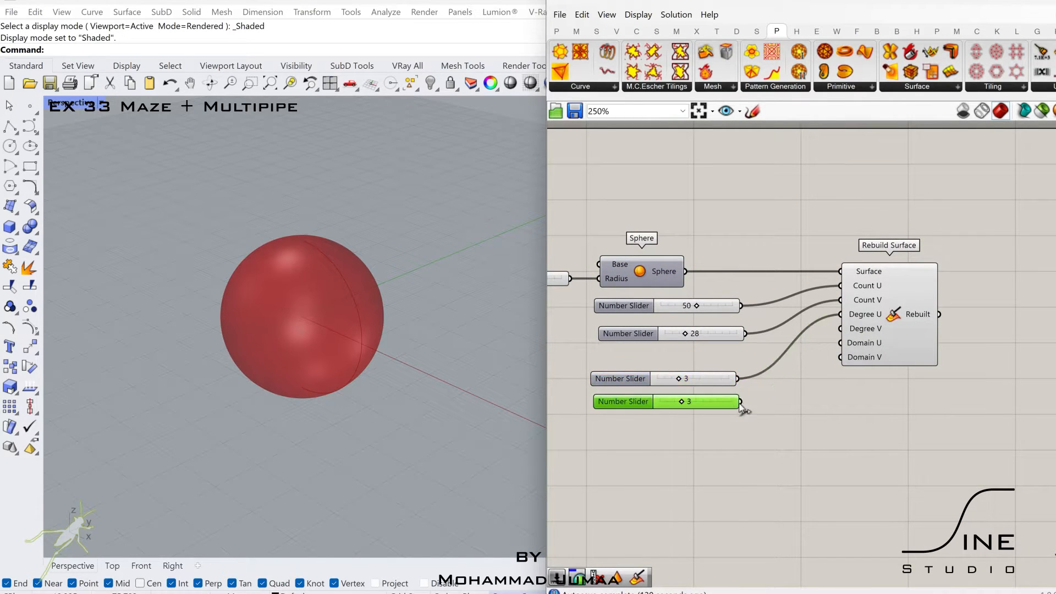
{"action": "left_click", "coordinate": [896, 336]}
{"action": "left_click", "coordinate": [904, 338]}
Step: Add the Maze pattern generation component and connect the Rebuilt output to its Mesh input
{"action": "right_click_drag", "start_coordinate": [897, 337], "coordinate": [837, 336]}
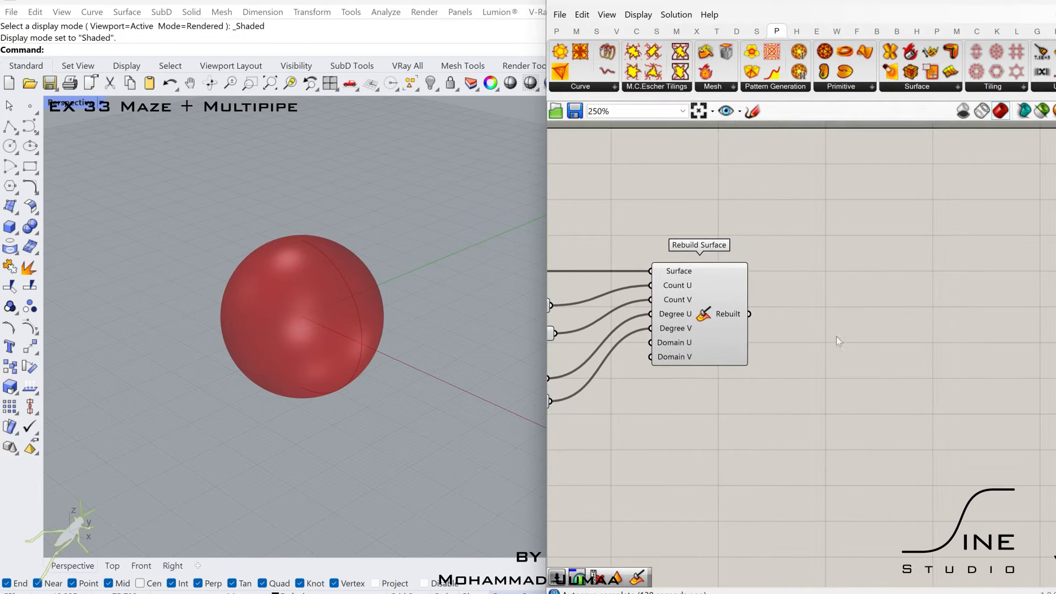
{"action": "double_click", "coordinate": [871, 321]}
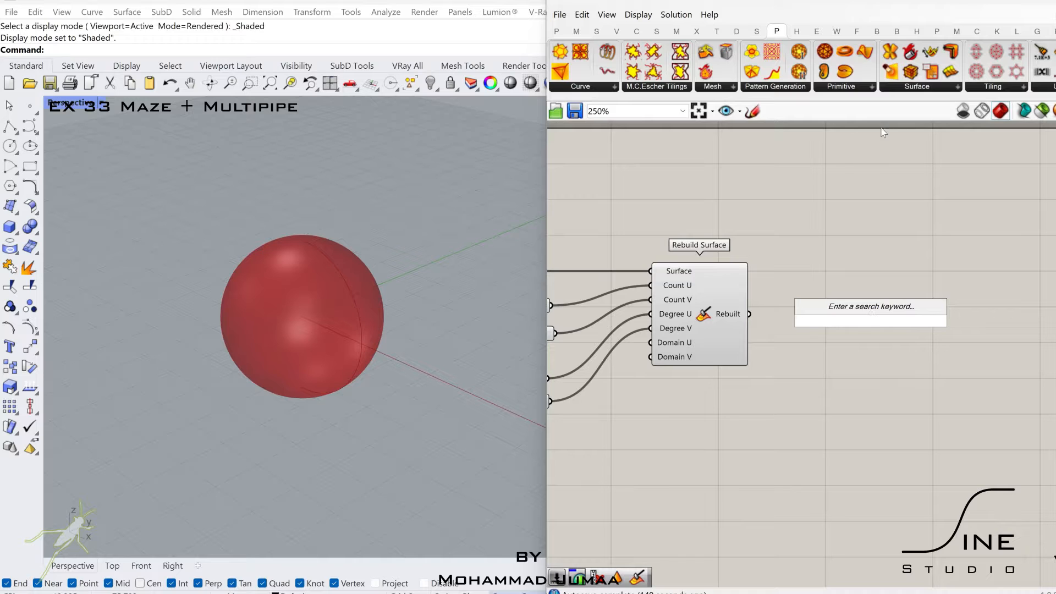
{"action": "left_click", "coordinate": [783, 90]}
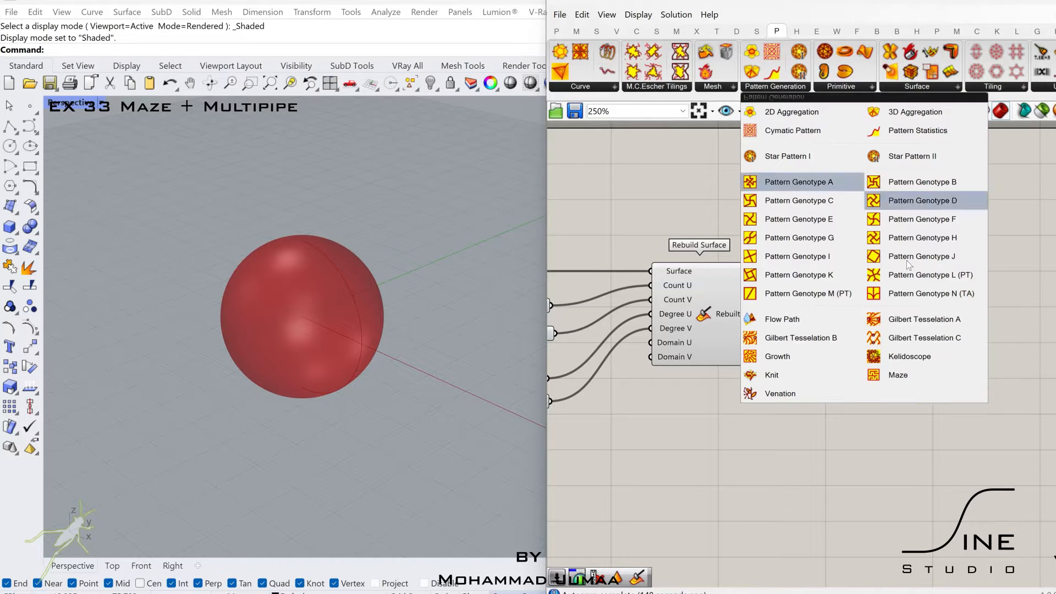
{"action": "left_click", "coordinate": [923, 374]}
{"action": "left_click", "coordinate": [883, 325]}
{"action": "left_click_drag", "start_coordinate": [902, 325], "coordinate": [952, 326]}
Step: Hide the preview of the Rebuild Surface component
{"action": "right_click_drag", "start_coordinate": [760, 312], "coordinate": [858, 325]}
{"action": "left_click", "coordinate": [813, 325]}
{"action": "middle_click", "coordinate": [813, 325]}
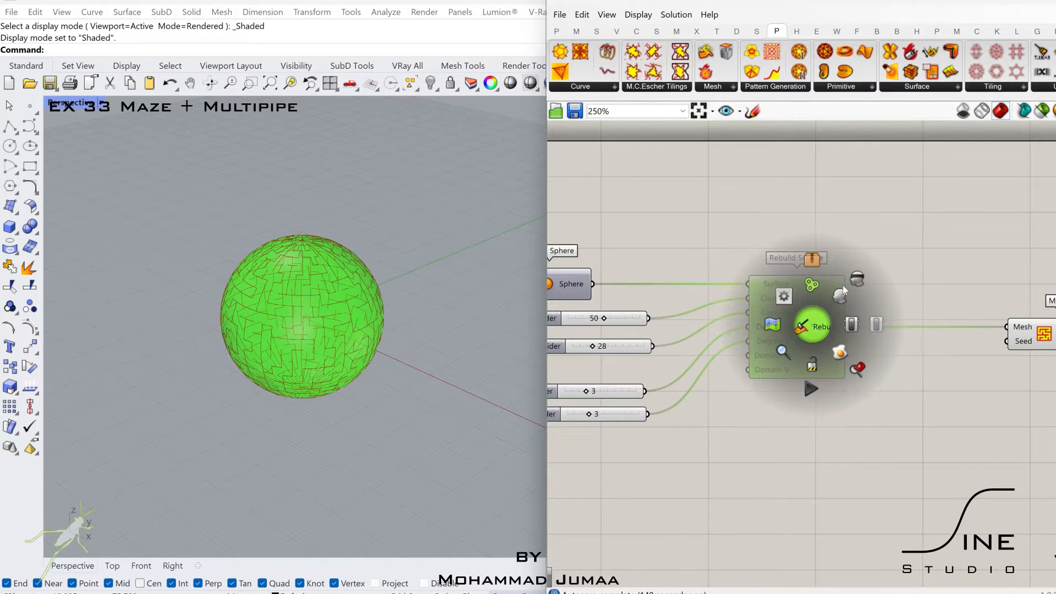
{"action": "left_click", "coordinate": [857, 280]}
{"action": "right_click_drag", "start_coordinate": [580, 296], "coordinate": [715, 307]}
Step: Add a number slider, connect it to the Maze's Seed input and set it to 6
{"action": "right_click_drag", "start_coordinate": [892, 358], "coordinate": [606, 329]}
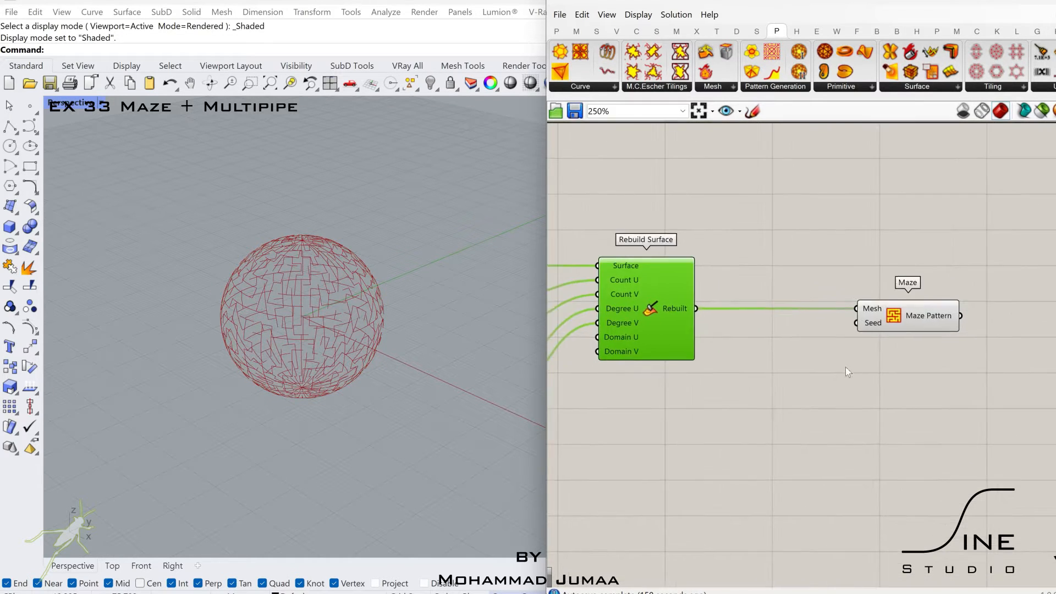
{"action": "double_click", "coordinate": [814, 369]}
{"action": "type", "text": "20"}
{"action": "key", "text": "Return"}
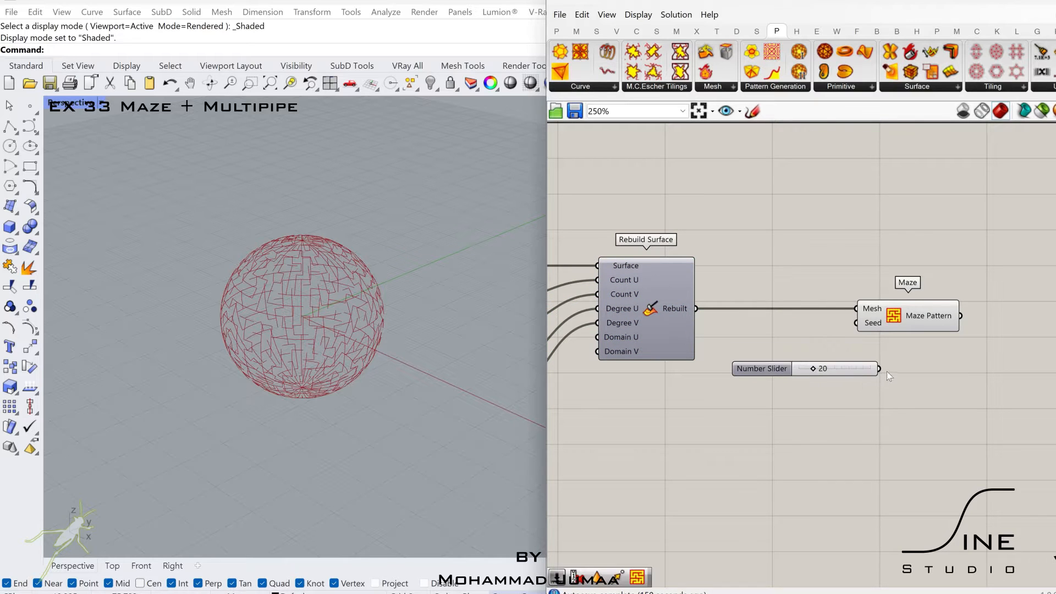
{"action": "left_click_drag", "start_coordinate": [880, 368], "coordinate": [829, 346]}
{"action": "right_click_drag", "start_coordinate": [756, 328], "coordinate": [850, 329]}
{"action": "mouse_move", "coordinate": [721, 312]}
{"action": "left_mouse_down"}
{"action": "mouse_move", "coordinate": [694, 313]}
{"action": "mouse_move", "coordinate": [718, 315]}
{"action": "mouse_move", "coordinate": [694, 341]}
{"action": "mouse_move", "coordinate": [719, 341]}
{"action": "mouse_move", "coordinate": [735, 311]}
{"action": "left_mouse_up"}
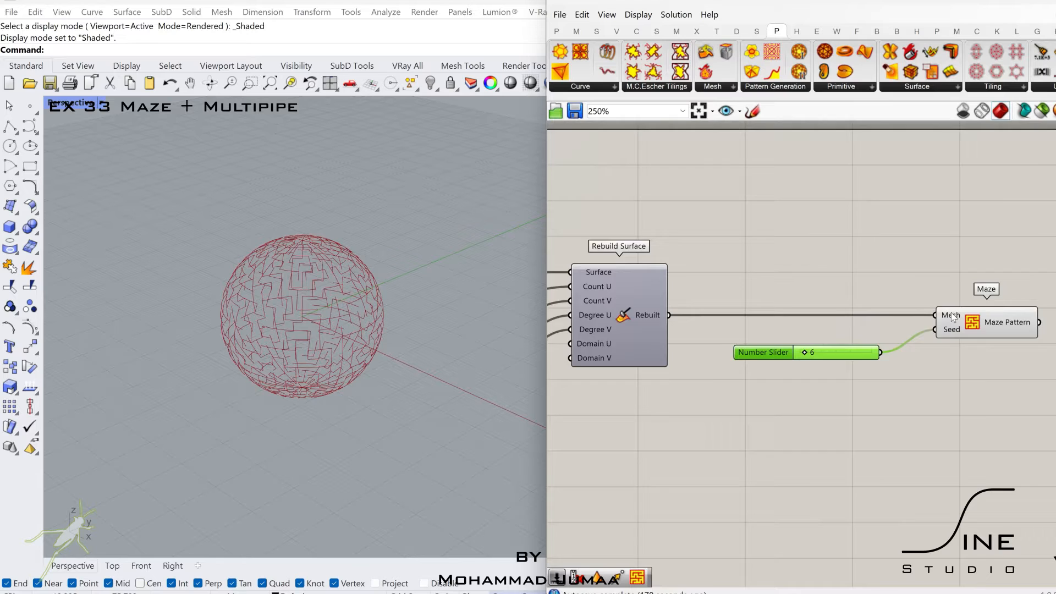
Step: Add a Join Curves component with a flattened Curves input and feed it the Maze Pattern output
{"action": "right_click_drag", "start_coordinate": [953, 317], "coordinate": [855, 321]}
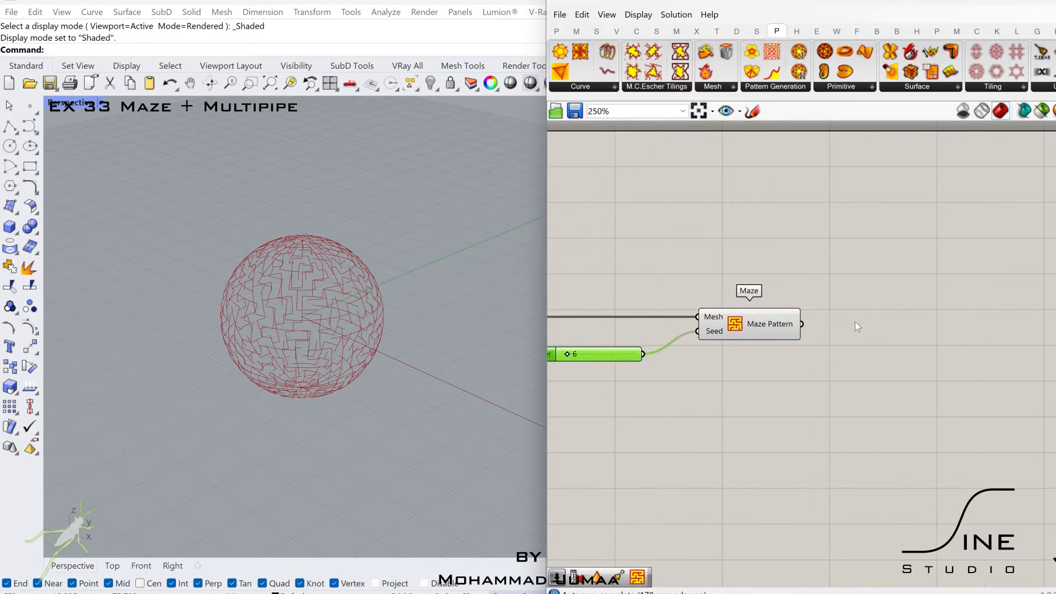
{"action": "double_click", "coordinate": [898, 328]}
{"action": "type", "text": "joi"}
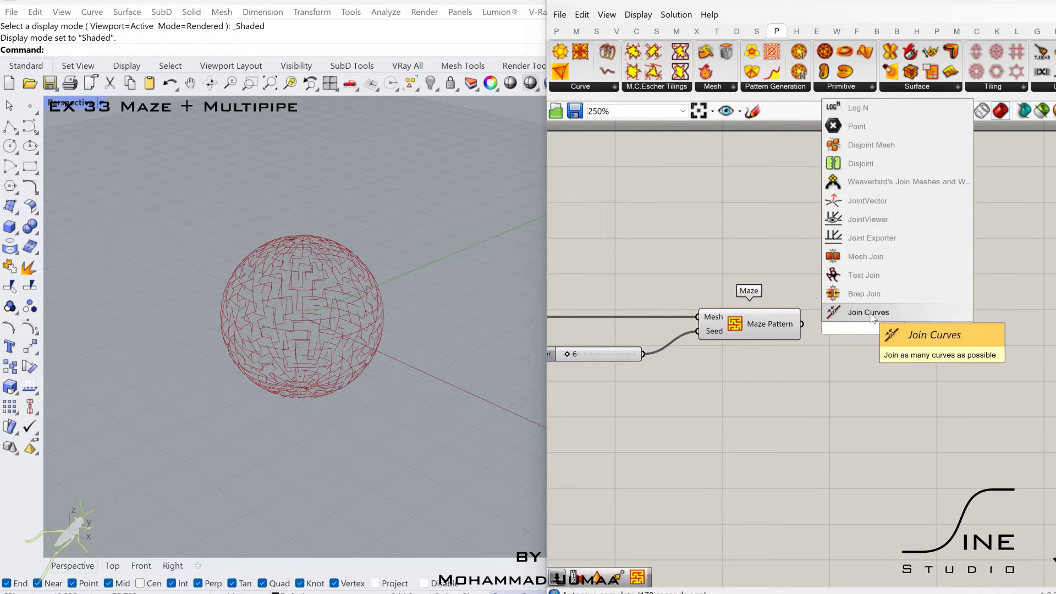
{"action": "left_click", "coordinate": [872, 313]}
{"action": "right_click", "coordinate": [874, 322]}
{"action": "left_click", "coordinate": [902, 413]}
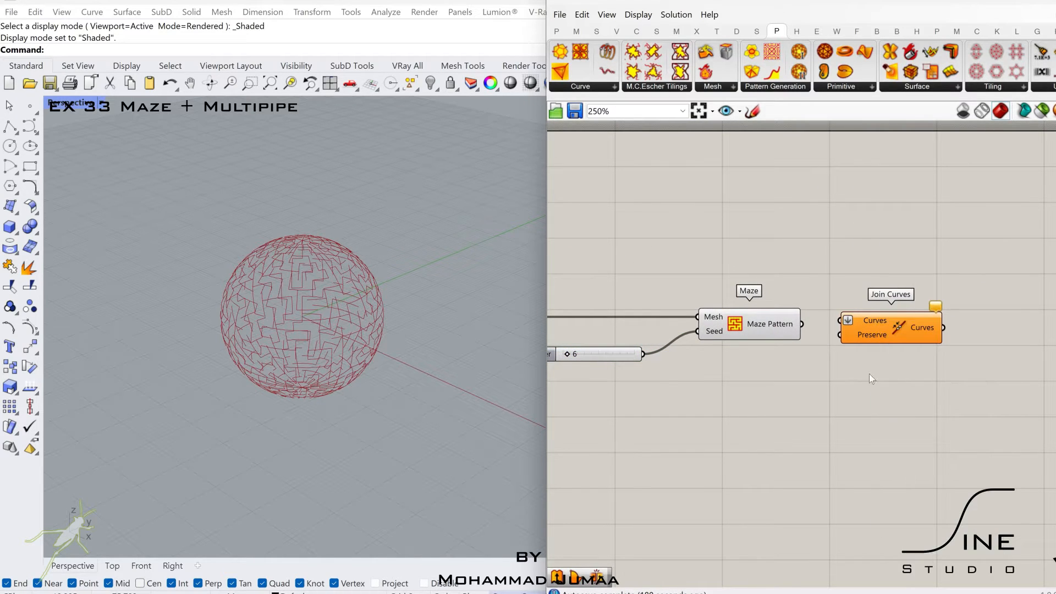
{"action": "left_click_drag", "start_coordinate": [892, 335], "coordinate": [893, 338]}
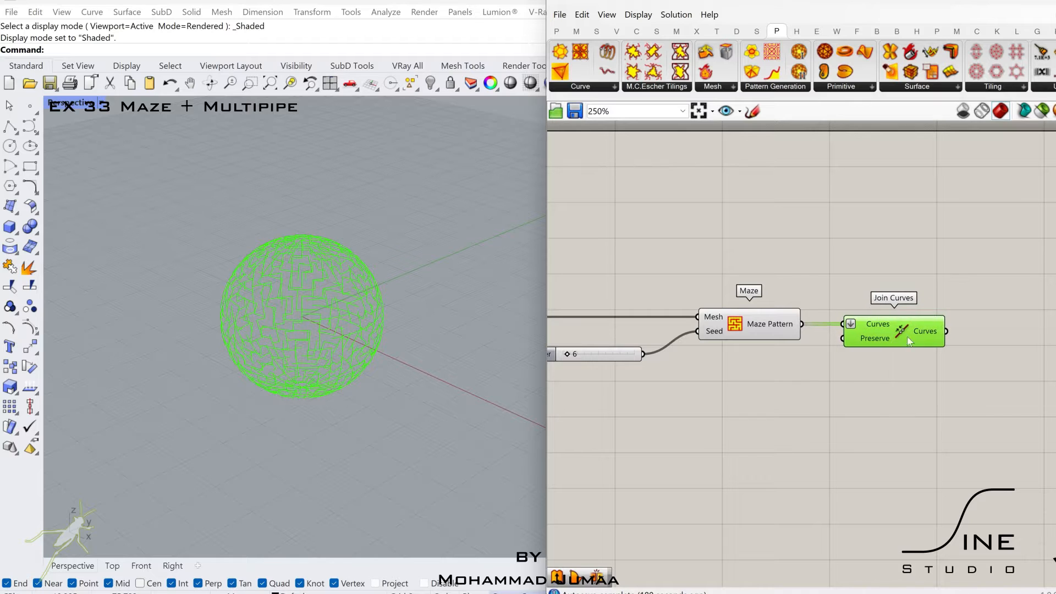
Step: Add a MultiPipe component and connect the joined curves to its Curves input
{"action": "right_click_drag", "start_coordinate": [927, 381], "coordinate": [828, 368]}
{"action": "left_click", "coordinate": [809, 384]}
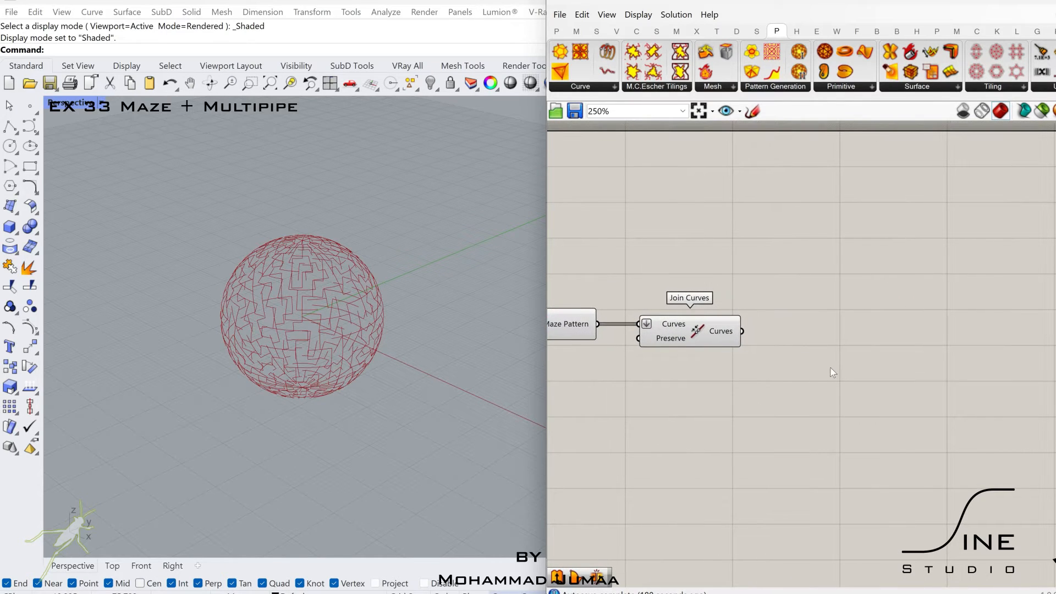
{"action": "double_click", "coordinate": [831, 368]}
{"action": "type", "text": "mul"}
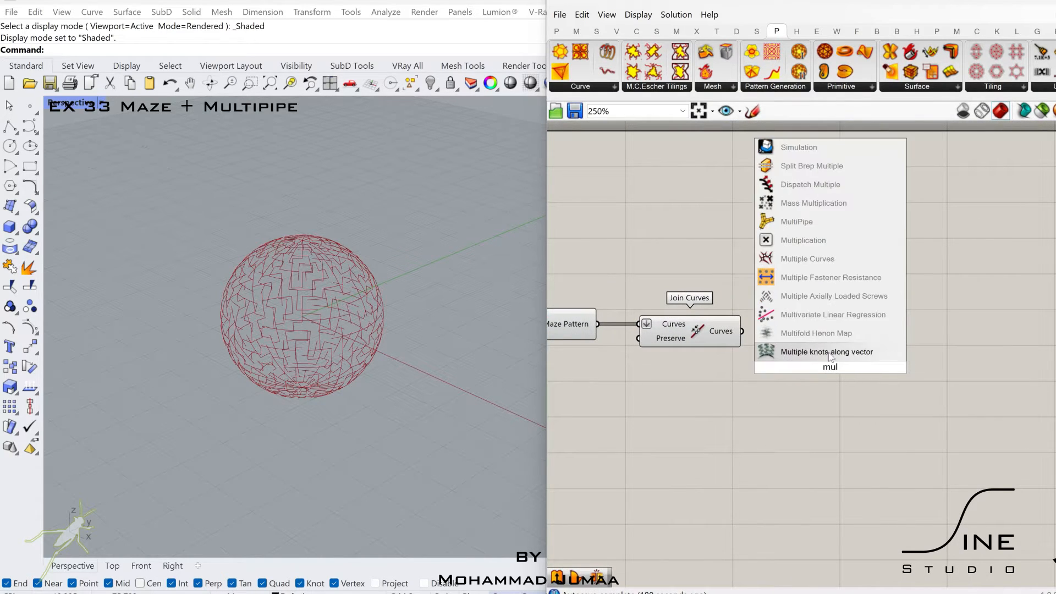
{"action": "left_click", "coordinate": [800, 222]}
{"action": "right_click_drag", "start_coordinate": [774, 378], "coordinate": [756, 368]}
{"action": "left_click_drag", "start_coordinate": [809, 373], "coordinate": [853, 397]}
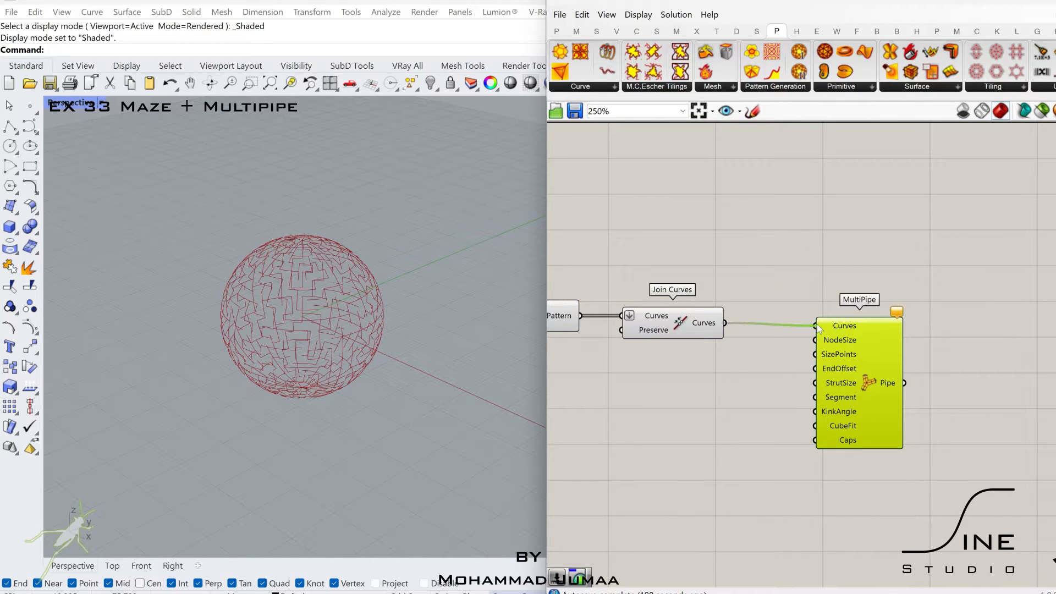
{"action": "left_click_drag", "start_coordinate": [818, 328], "coordinate": [818, 328]}
{"action": "left_click", "coordinate": [742, 382]}
Step: Hide the previews of the Maze and Join Curves components together
{"action": "scroll", "coordinate": [843, 298], "scroll_direction": "down", "scroll_amount": 2}
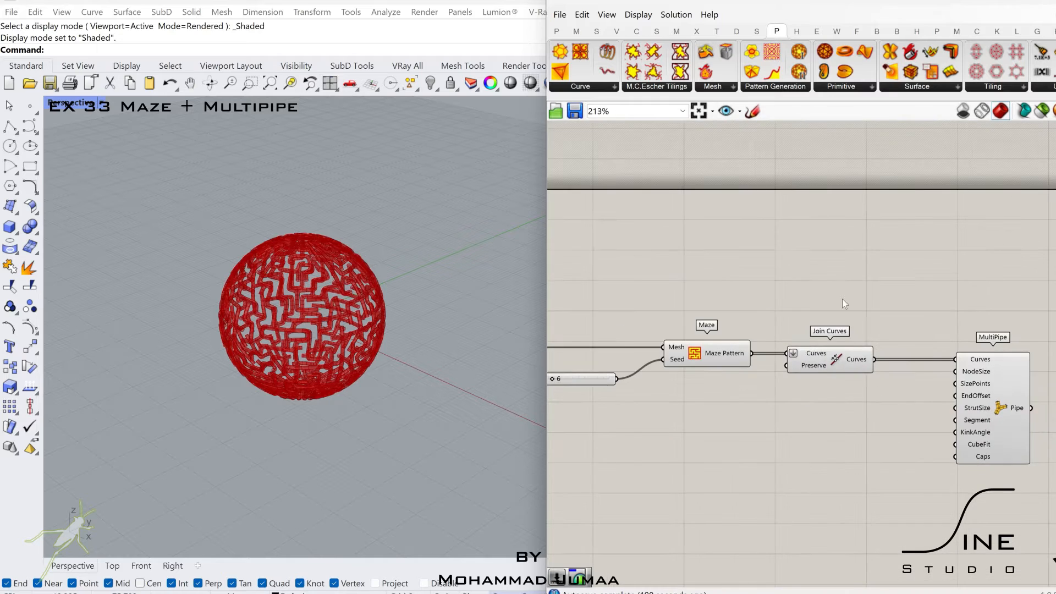
{"action": "left_click_drag", "start_coordinate": [845, 279], "coordinate": [582, 420]}
{"action": "scroll", "coordinate": [651, 375], "scroll_direction": "down", "scroll_amount": 1}
{"action": "middle_click", "coordinate": [653, 375]}
{"action": "left_click", "coordinate": [643, 424]}
Step: Add a number slider of 0.4 and connect it to MultiPipe's NodeSize input
{"action": "right_click_drag", "start_coordinate": [818, 424], "coordinate": [755, 410]}
{"action": "scroll", "coordinate": [869, 406], "scroll_direction": "up", "scroll_amount": 3}
{"action": "left_click", "coordinate": [716, 404]}
{"action": "double_click", "coordinate": [756, 409]}
{"action": "type", "text": "0.4"}
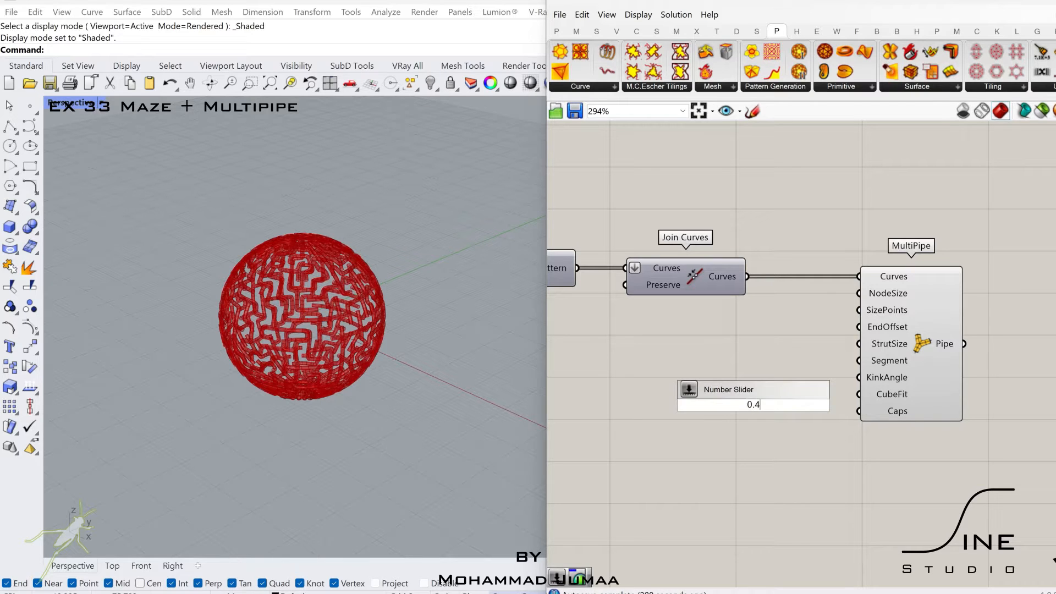
{"action": "key", "text": "Return"}
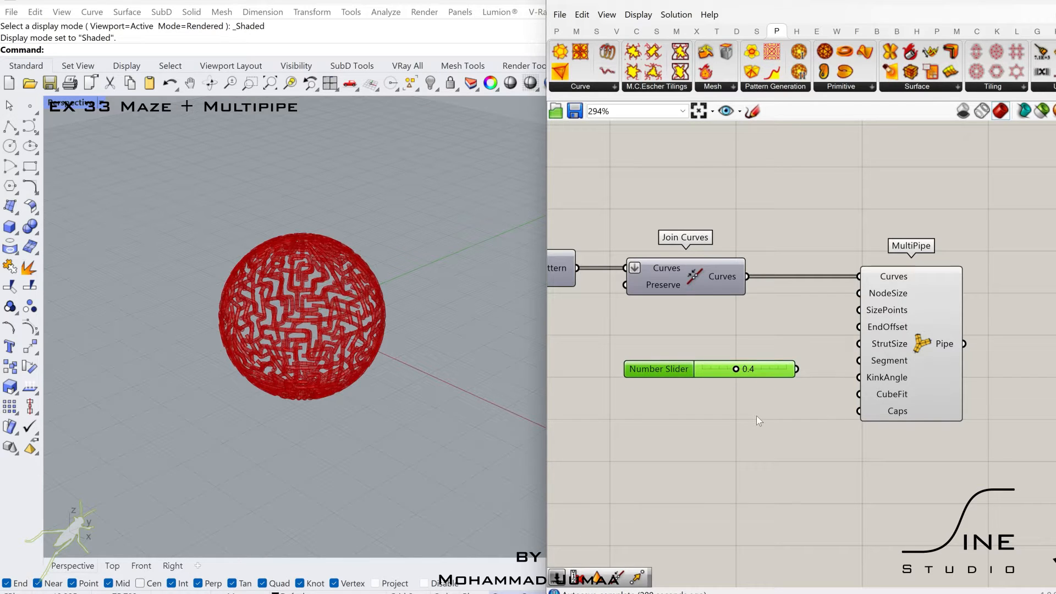
Step: Add a number slider of 6.8, connect it to MultiPipe's EndOffset input and line up both sliders under Join Curves
{"action": "double_click", "coordinate": [757, 417]}
{"action": "type", "text": "6.8"}
{"action": "key", "text": "Return"}
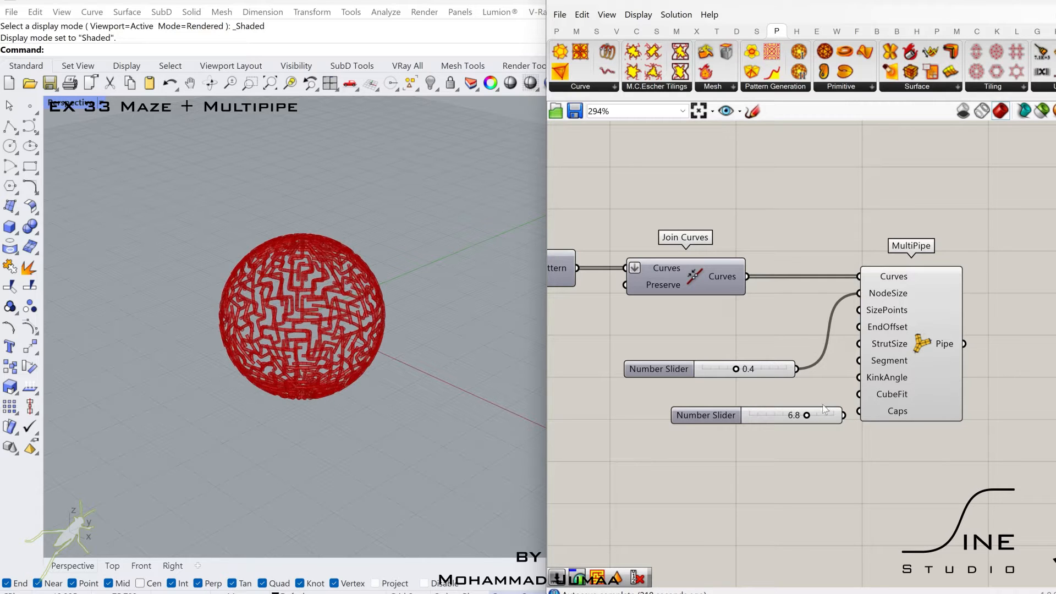
{"action": "left_click_drag", "start_coordinate": [660, 369], "coordinate": [649, 310]}
{"action": "left_click_drag", "start_coordinate": [803, 374], "coordinate": [858, 327]}
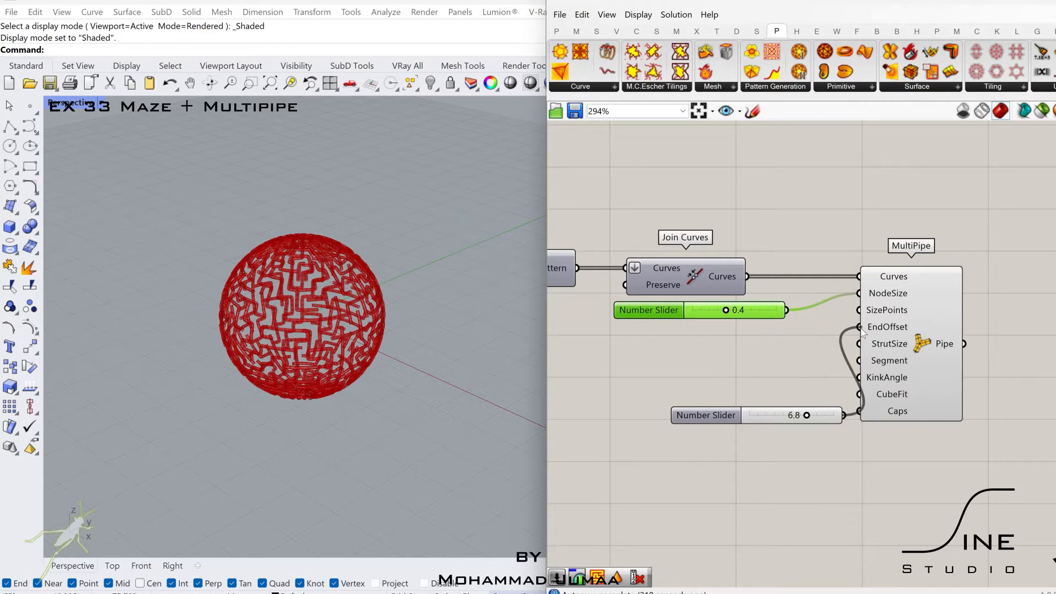
{"action": "left_click_drag", "start_coordinate": [710, 416], "coordinate": [642, 346]}
{"action": "left_click", "coordinate": [919, 341]}
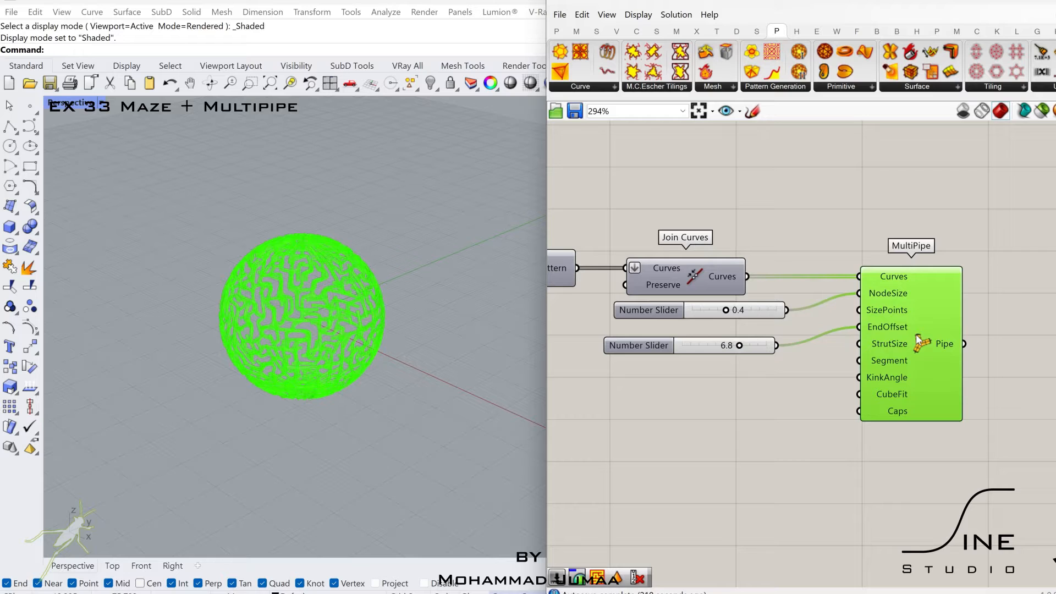
Step: Add a number slider of 1.2 under the other two and connect it to MultiPipe's StrutSize input
{"action": "double_click", "coordinate": [774, 405]}
{"action": "type", "text": "1.2"}
{"action": "key", "text": "Return"}
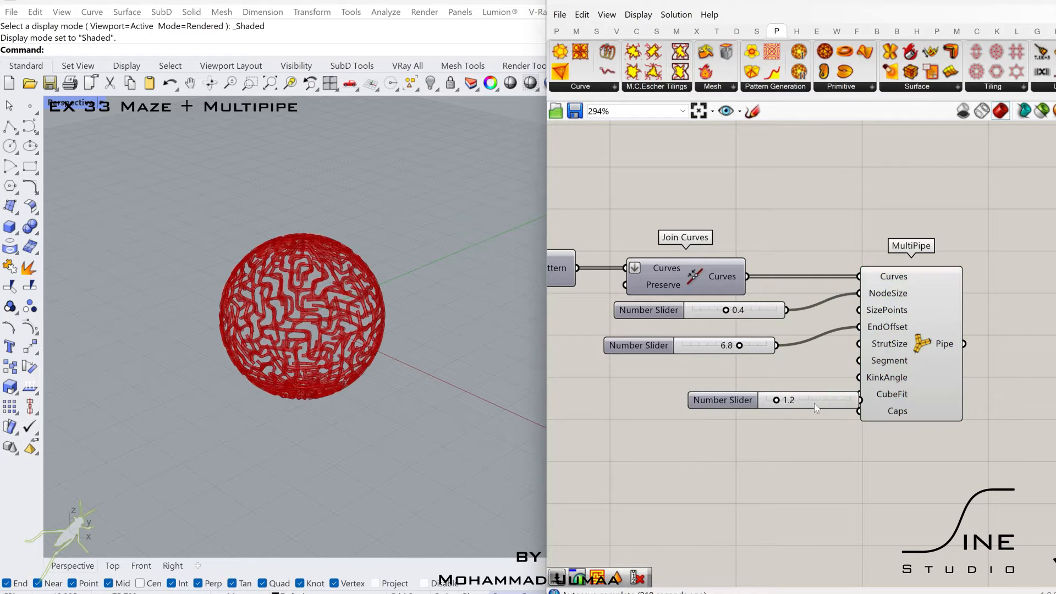
{"action": "left_click_drag", "start_coordinate": [837, 408], "coordinate": [776, 385]}
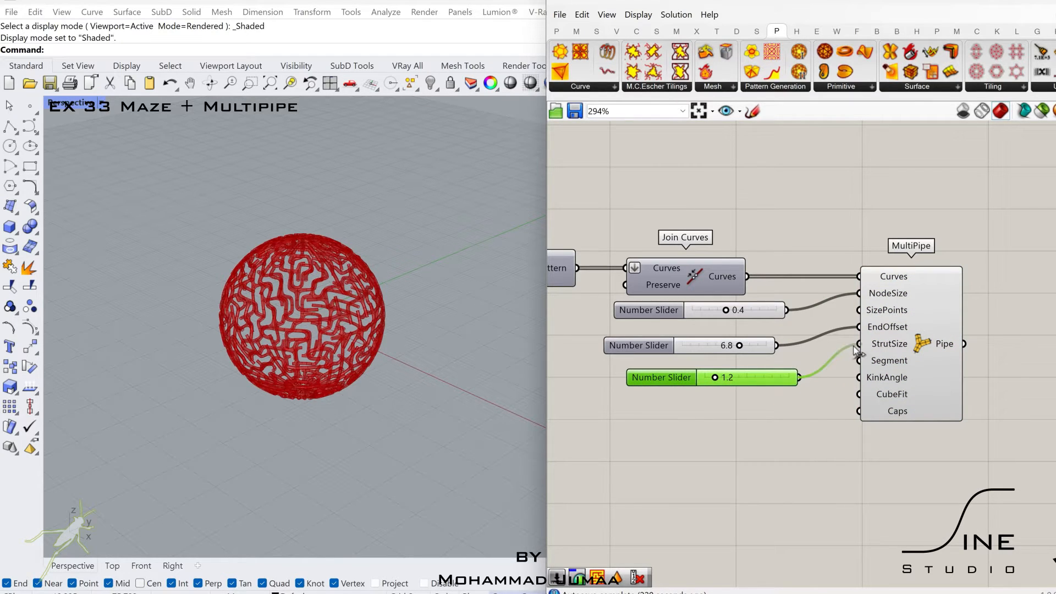
{"action": "left_click_drag", "start_coordinate": [855, 349], "coordinate": [859, 343]}
Step: Add a Boolean Toggle set to True below the sliders and connect it to MultiPipe's Caps input
{"action": "double_click", "coordinate": [777, 444]}
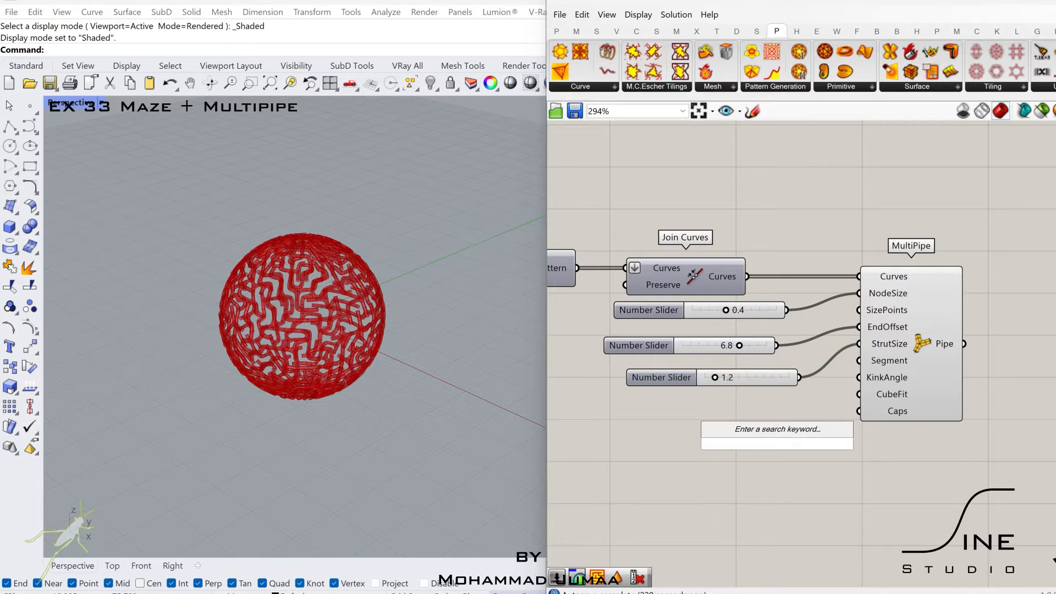
{"action": "type", "text": "tog"}
{"action": "left_click", "coordinate": [780, 429]}
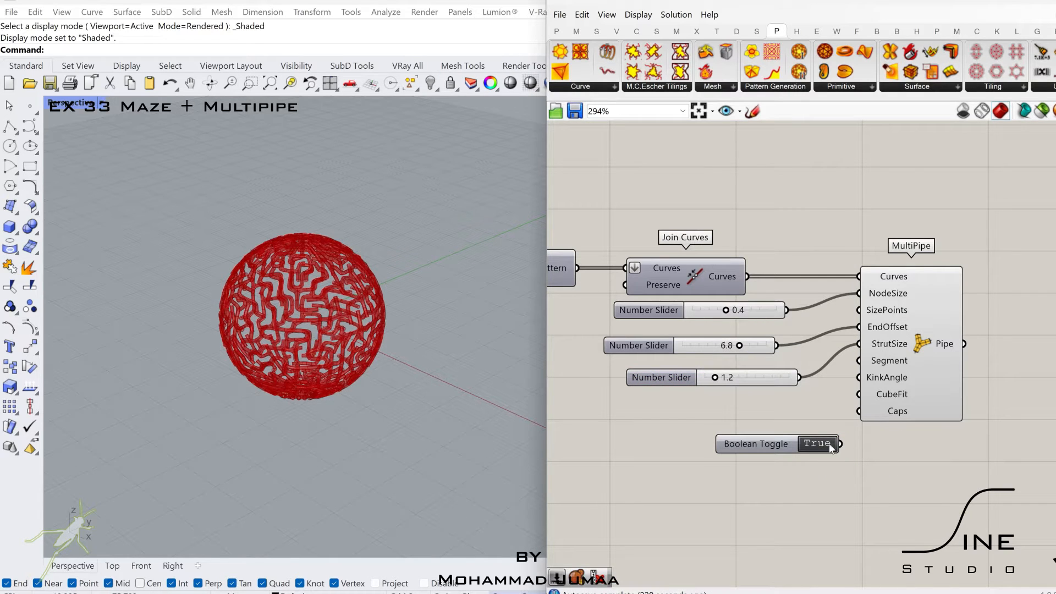
{"action": "left_click_drag", "start_coordinate": [761, 446], "coordinate": [729, 423]}
{"action": "left_click", "coordinate": [929, 362]}
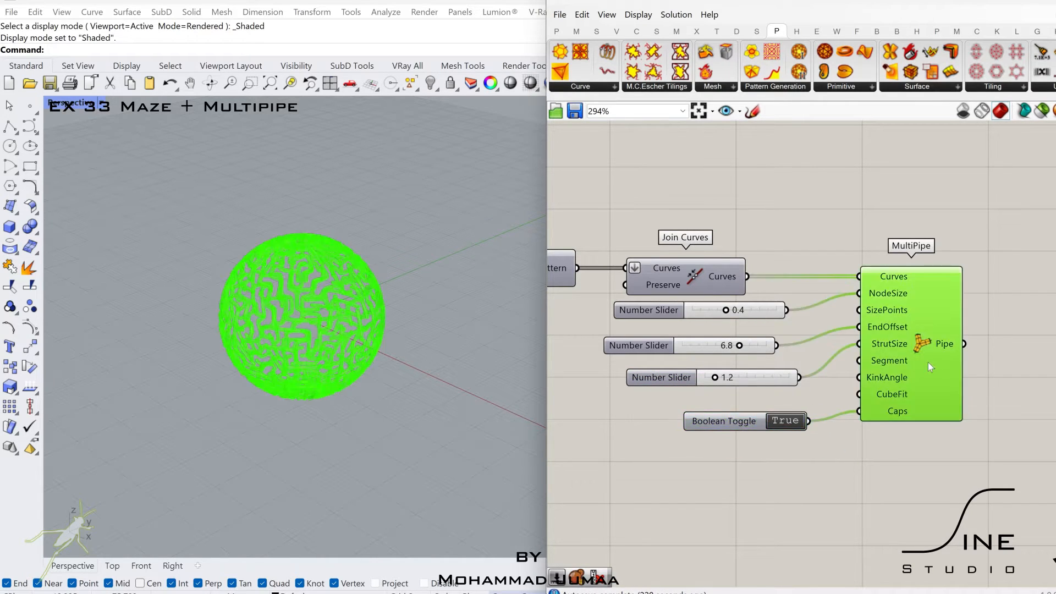
Step: Add a Custom Preview component, connect MultiPipe's Pipe output to its Geometry input and assign it a white material
{"action": "right_click_drag", "start_coordinate": [1046, 343], "coordinate": [947, 333]}
{"action": "left_click", "coordinate": [955, 342]}
{"action": "double_click", "coordinate": [972, 361]}
{"action": "type", "text": "cust"}
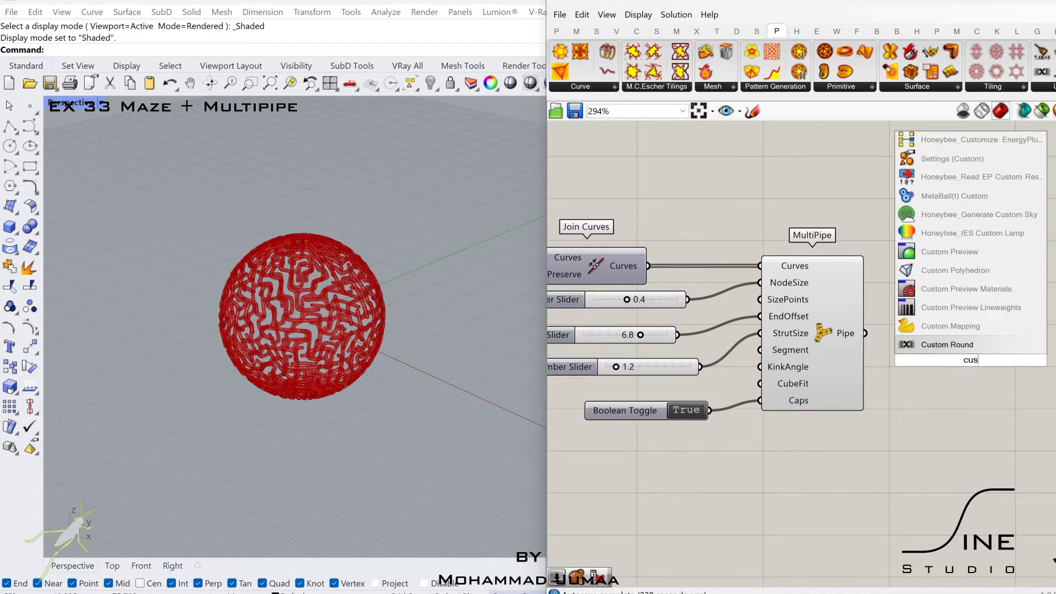
{"action": "left_click", "coordinate": [944, 252]}
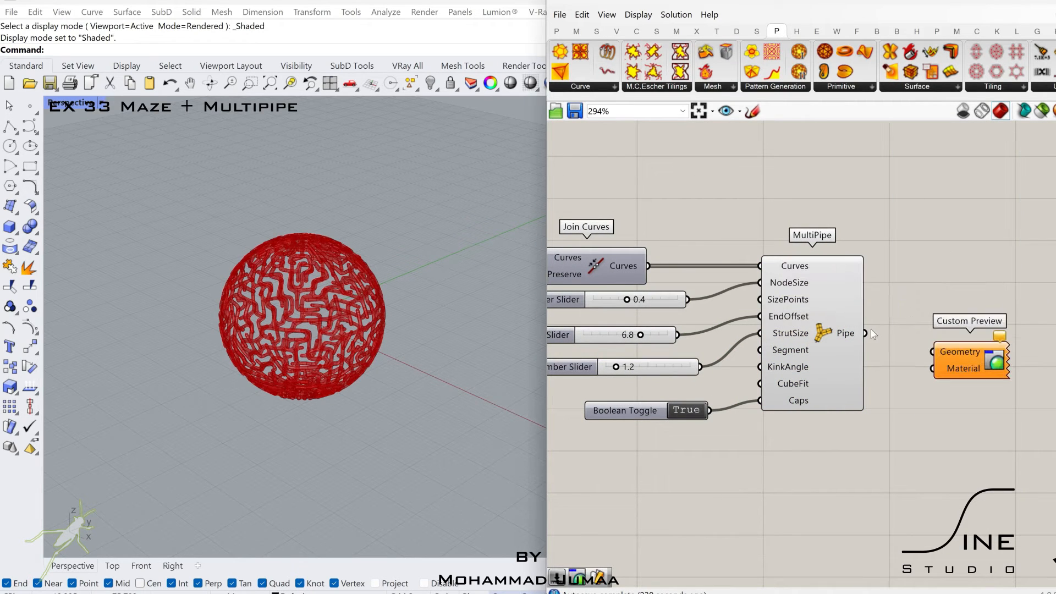
{"action": "left_click_drag", "start_coordinate": [866, 333], "coordinate": [1000, 348]}
{"action": "right_click", "coordinate": [967, 352]}
{"action": "mouse_move", "coordinate": [1014, 455]}
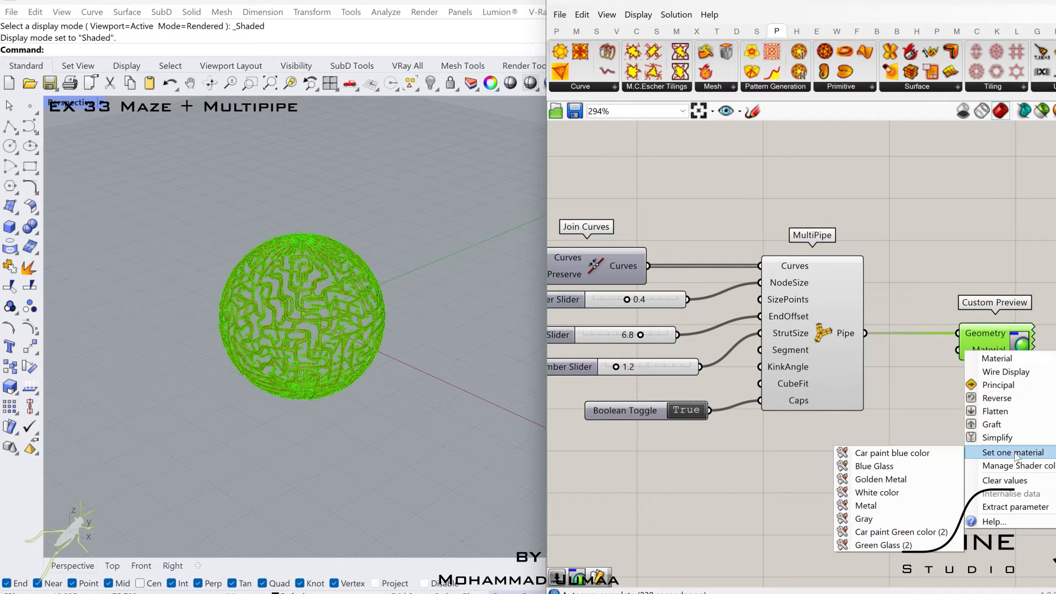
{"action": "left_click", "coordinate": [899, 519]}
{"action": "left_click", "coordinate": [894, 466]}
Step: Hide the preview of the MultiPipe component
{"action": "left_click", "coordinate": [848, 381]}
{"action": "middle_click", "coordinate": [846, 378]}
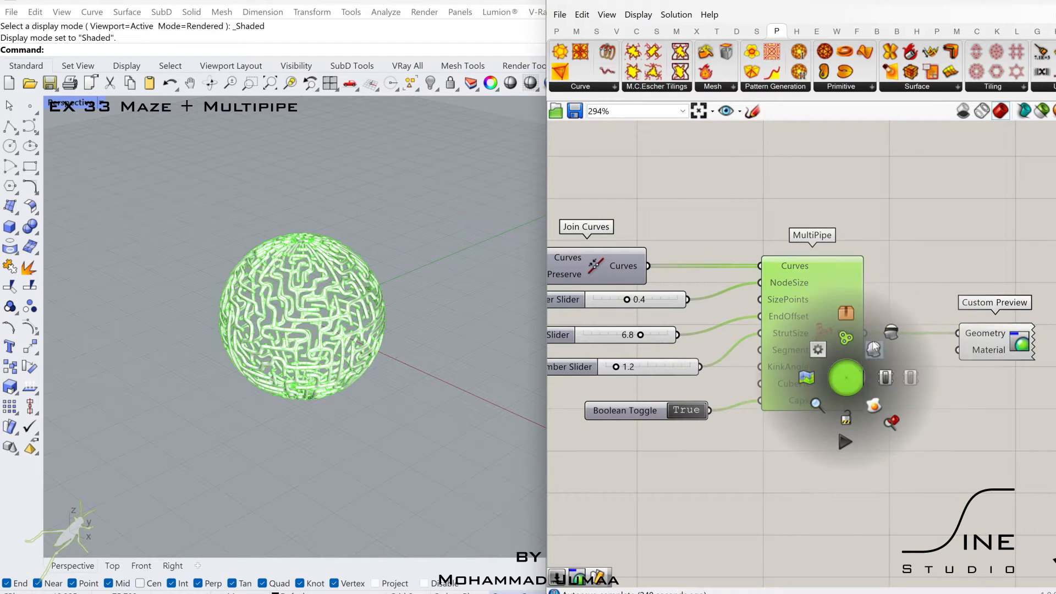
{"action": "left_click", "coordinate": [874, 347]}
Step: Add a second Custom Preview above the first one and set its material to Green Glass (2)
{"action": "scroll", "coordinate": [999, 349], "scroll_direction": "down", "scroll_amount": 3}
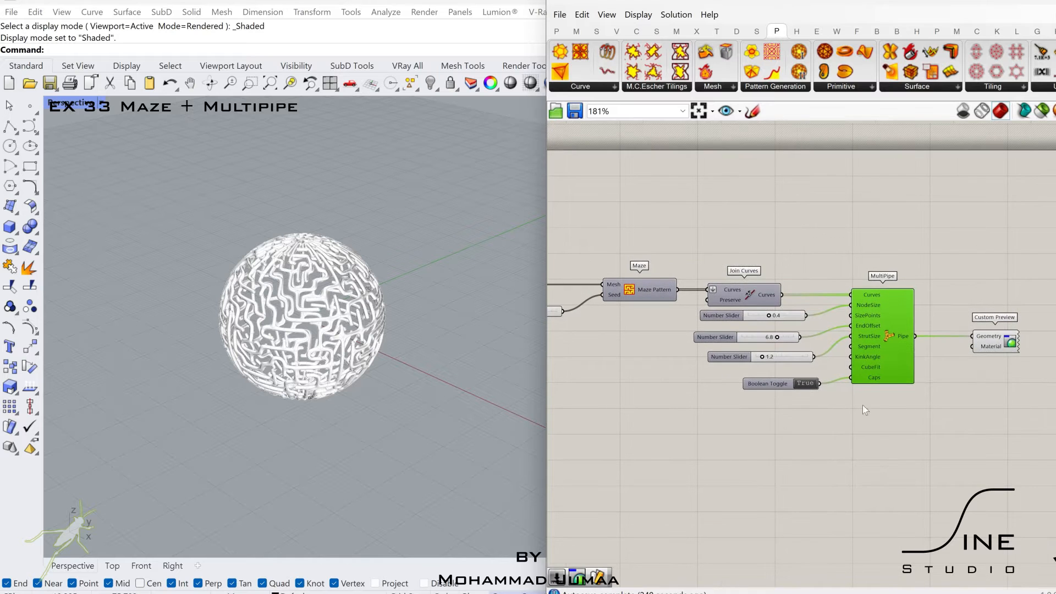
{"action": "right_click_drag", "start_coordinate": [881, 407], "coordinate": [903, 398]}
{"action": "right_click_drag", "start_coordinate": [689, 356], "coordinate": [632, 371]}
{"action": "double_click", "coordinate": [981, 274]}
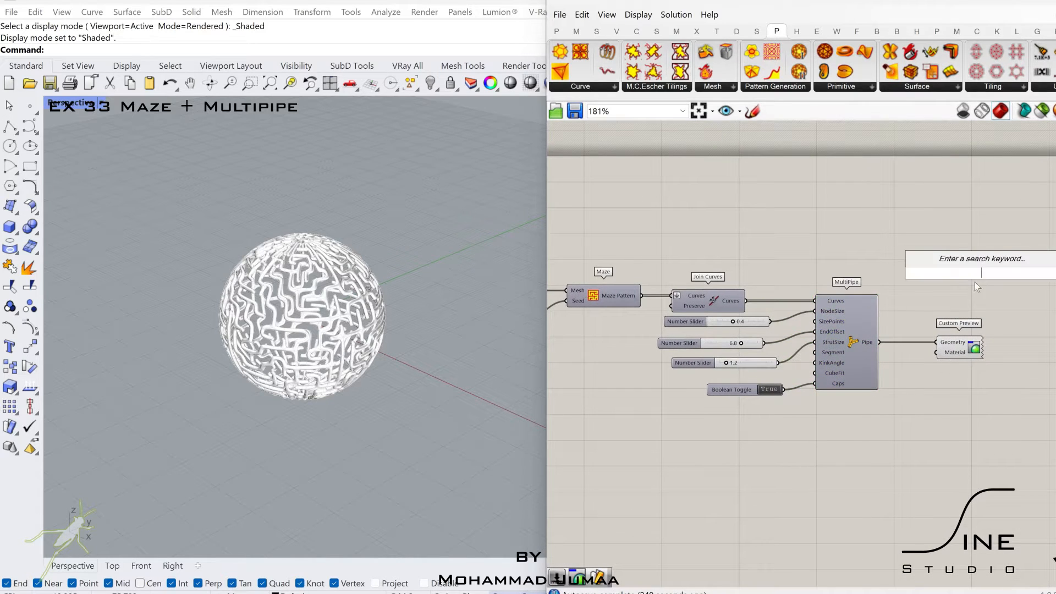
{"action": "type", "text": "cust"}
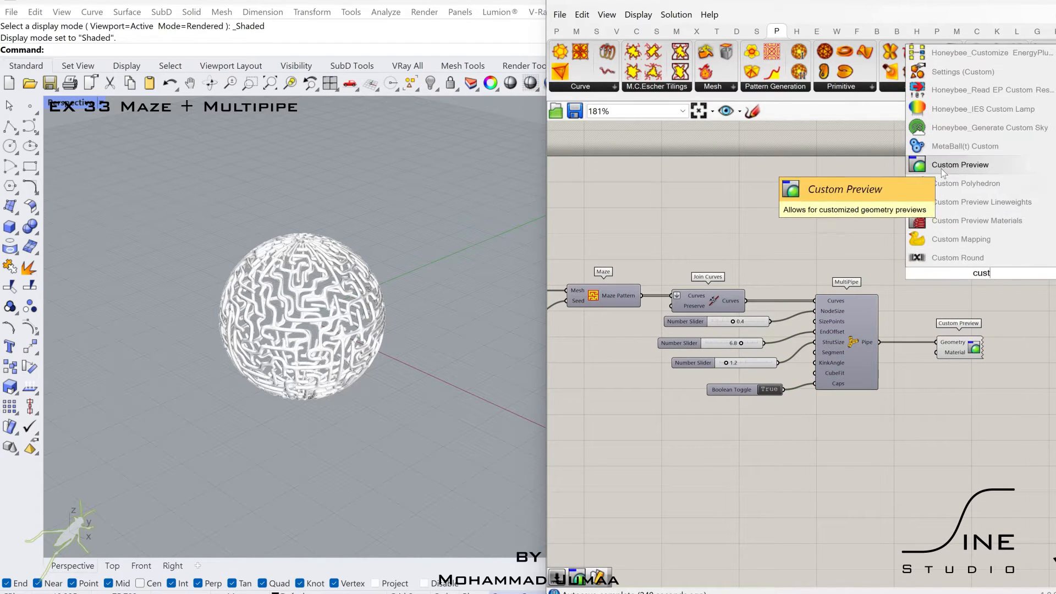
{"action": "left_click", "coordinate": [944, 173]}
{"action": "scroll", "coordinate": [983, 284], "scroll_direction": "up", "scroll_amount": 3}
{"action": "right_click", "coordinate": [964, 273]}
{"action": "mouse_move", "coordinate": [1008, 376]}
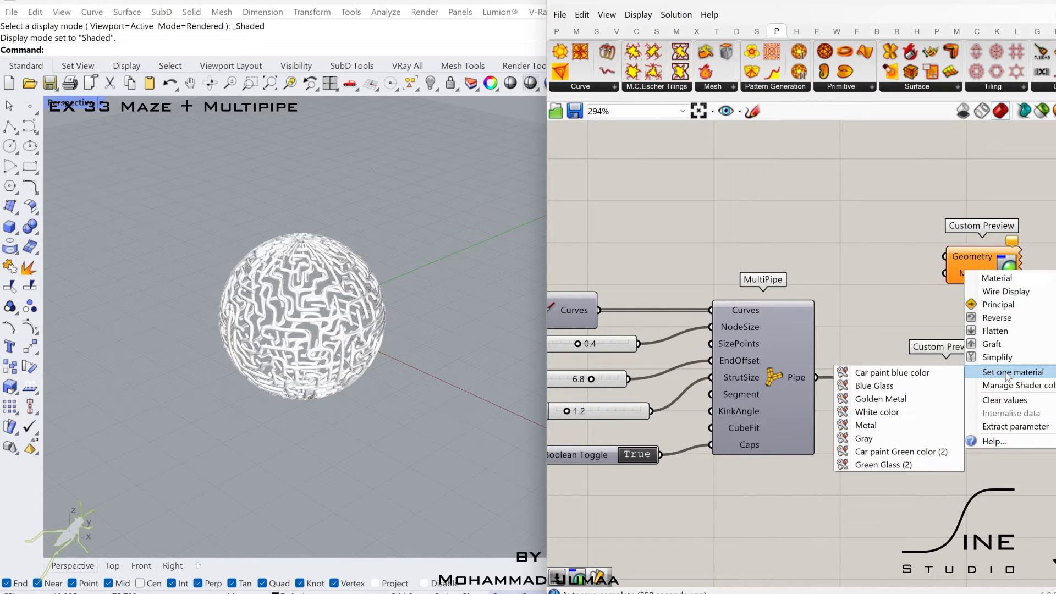
{"action": "left_click", "coordinate": [887, 465]}
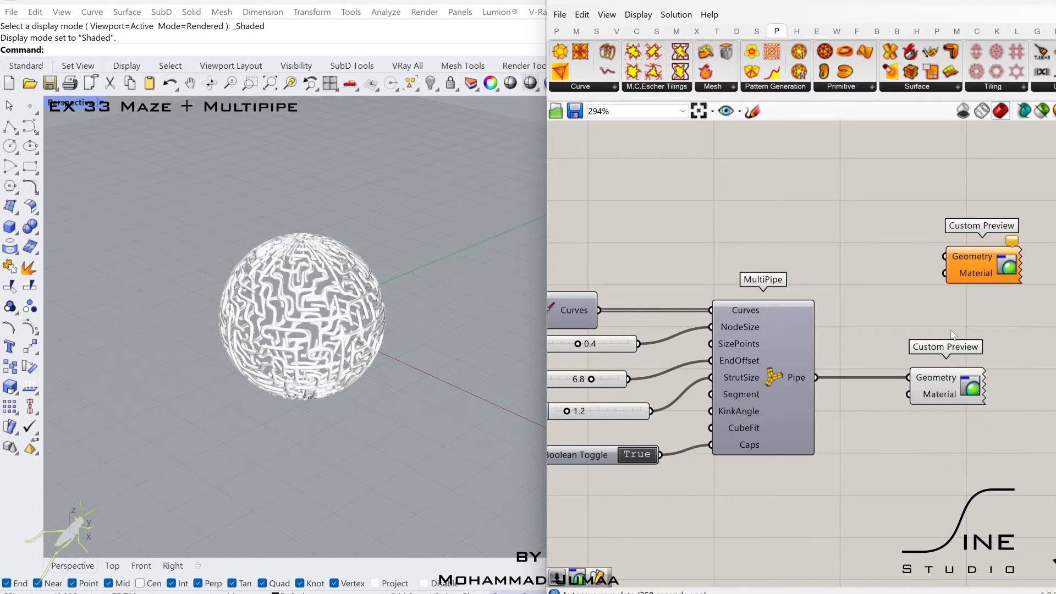
{"action": "left_click_drag", "start_coordinate": [978, 274], "coordinate": [911, 237]}
Step: Connect the Sphere component's output to the Geometry input of the upper Custom Preview
{"action": "scroll", "coordinate": [910, 237], "scroll_direction": "down", "scroll_amount": 6}
{"action": "right_click_drag", "start_coordinate": [638, 272], "coordinate": [842, 313]}
{"action": "scroll", "coordinate": [622, 297], "scroll_direction": "up", "scroll_amount": 1}
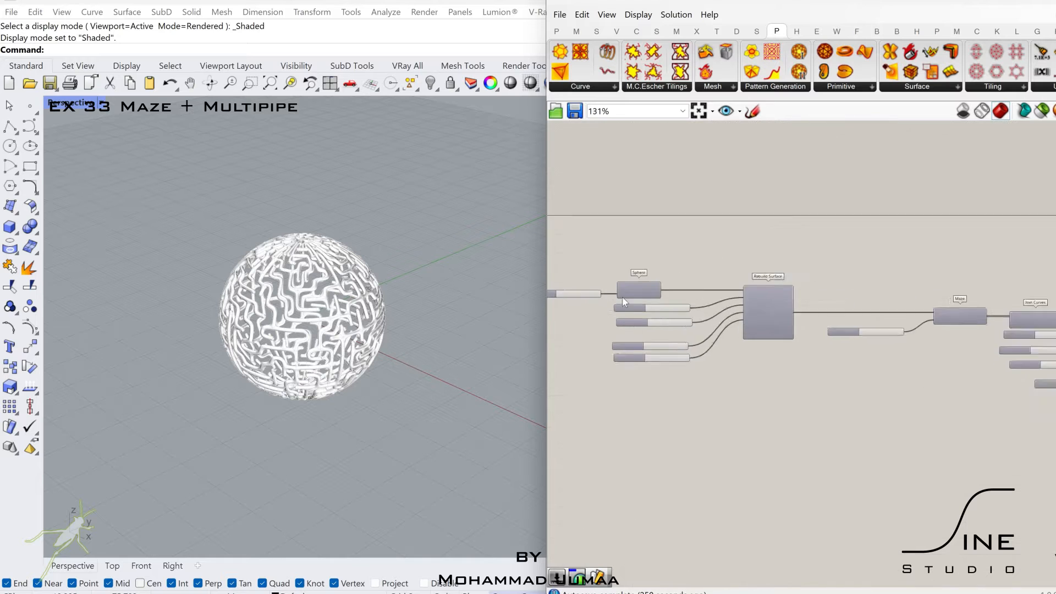
{"action": "scroll", "coordinate": [635, 297], "scroll_direction": "up", "scroll_amount": 1}
{"action": "left_click_drag", "start_coordinate": [914, 241], "coordinate": [990, 240]}
{"action": "right_click_drag", "start_coordinate": [1055, 240], "coordinate": [990, 240]}
{"action": "left_click_drag", "start_coordinate": [990, 241], "coordinate": [700, 240]}
{"action": "right_click_drag", "start_coordinate": [991, 240], "coordinate": [680, 240]}
{"action": "left_click_drag", "start_coordinate": [700, 240], "coordinate": [966, 281]}
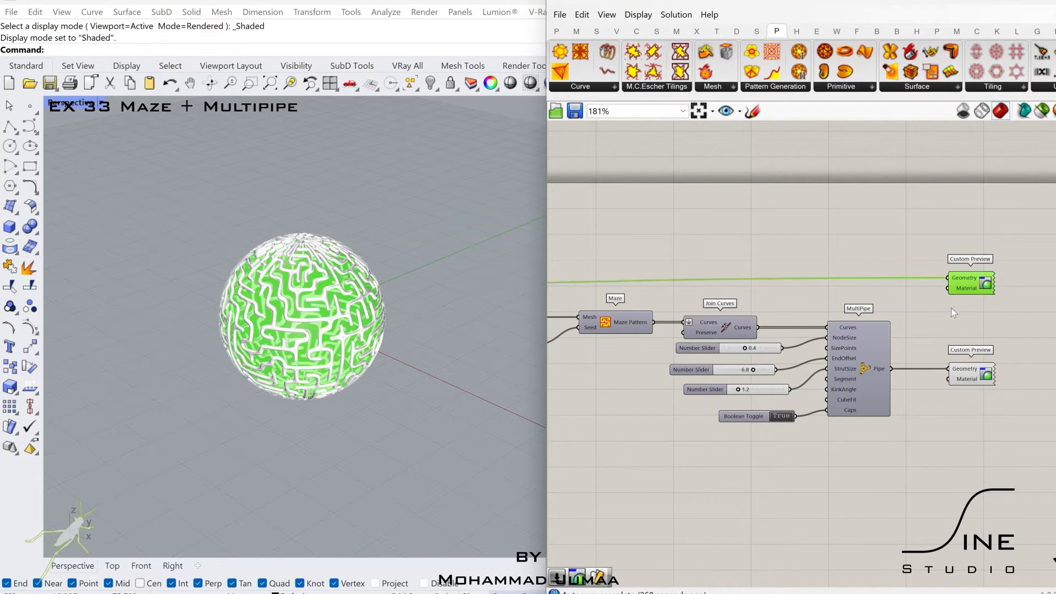
{"action": "left_click", "coordinate": [951, 309]}
{"action": "right_click_drag", "start_coordinate": [897, 323], "coordinate": [918, 320]}
{"action": "scroll", "coordinate": [968, 325], "scroll_direction": "down", "scroll_amount": 3}
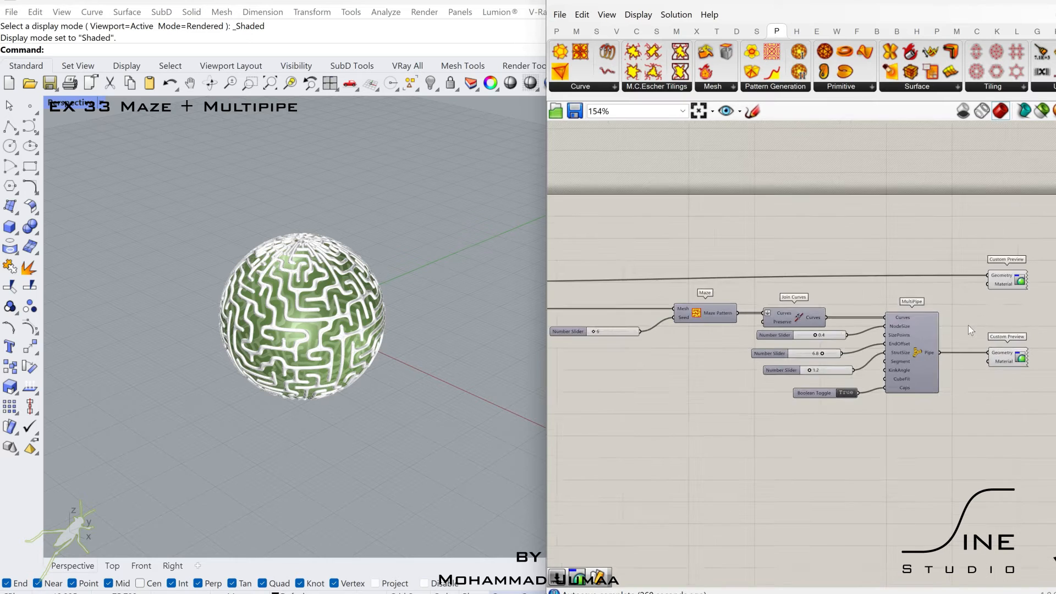
Step: Add a Center Box component in the free area below the Rebuild Surface sliders
{"action": "scroll", "coordinate": [724, 361], "scroll_direction": "up", "scroll_amount": 4}
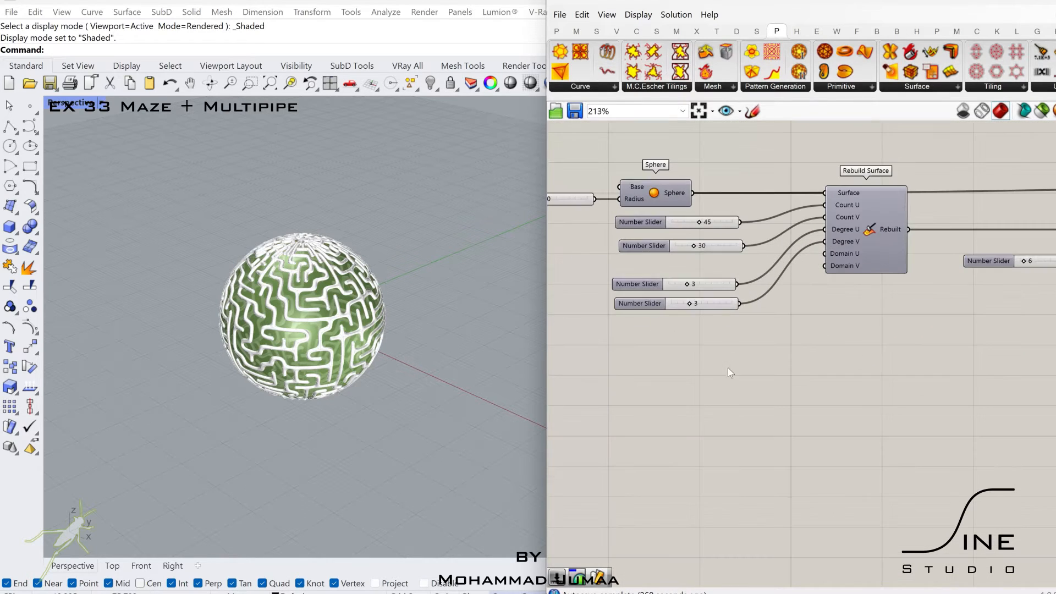
{"action": "double_click", "coordinate": [724, 385]}
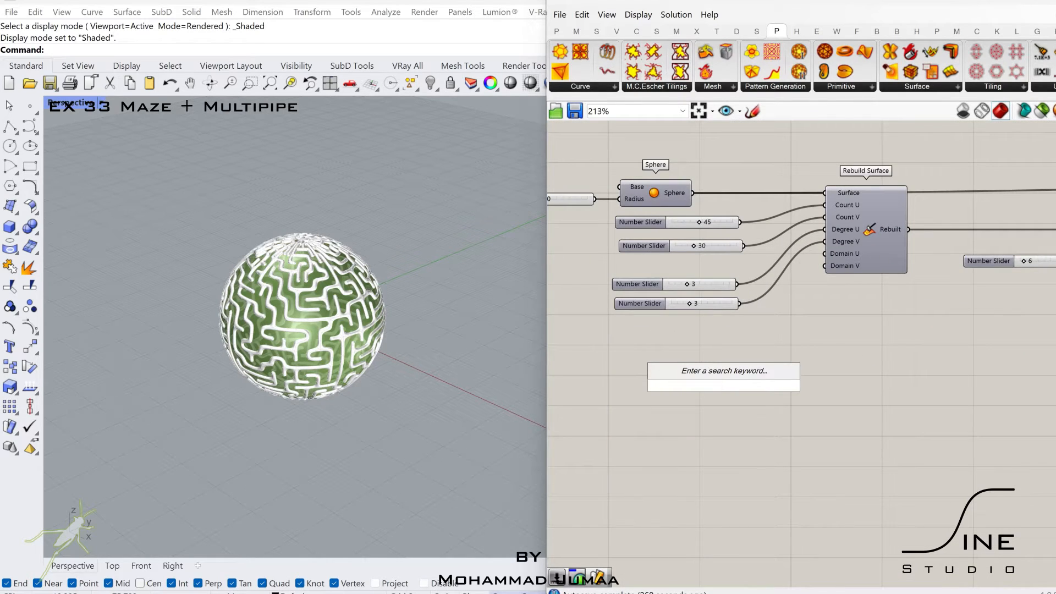
{"action": "type", "text": "box"}
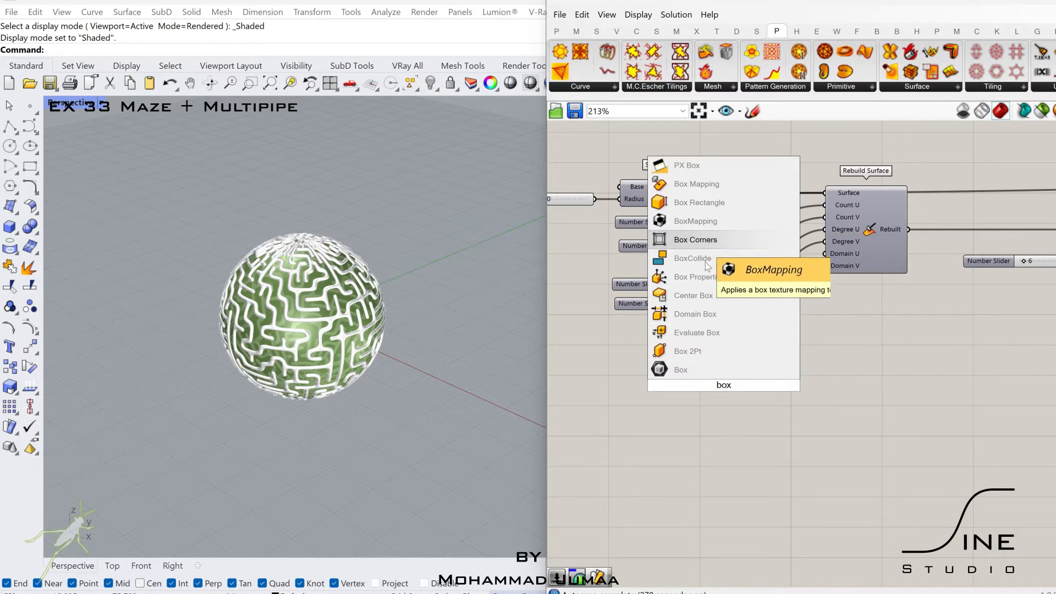
{"action": "left_click", "coordinate": [718, 298]}
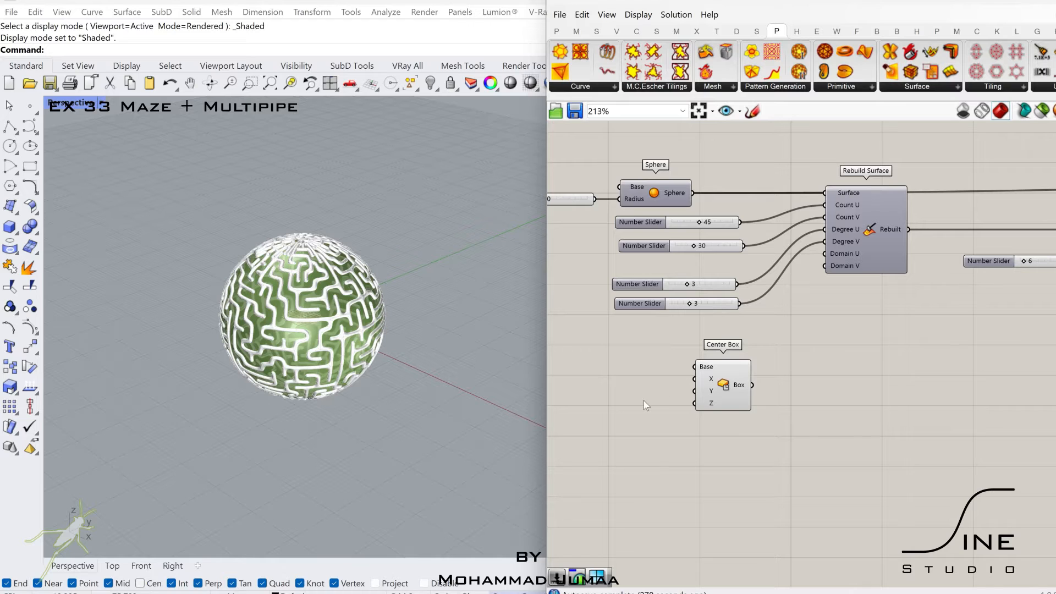
{"action": "left_click_drag", "start_coordinate": [715, 399], "coordinate": [761, 403]}
{"action": "left_click", "coordinate": [654, 391]}
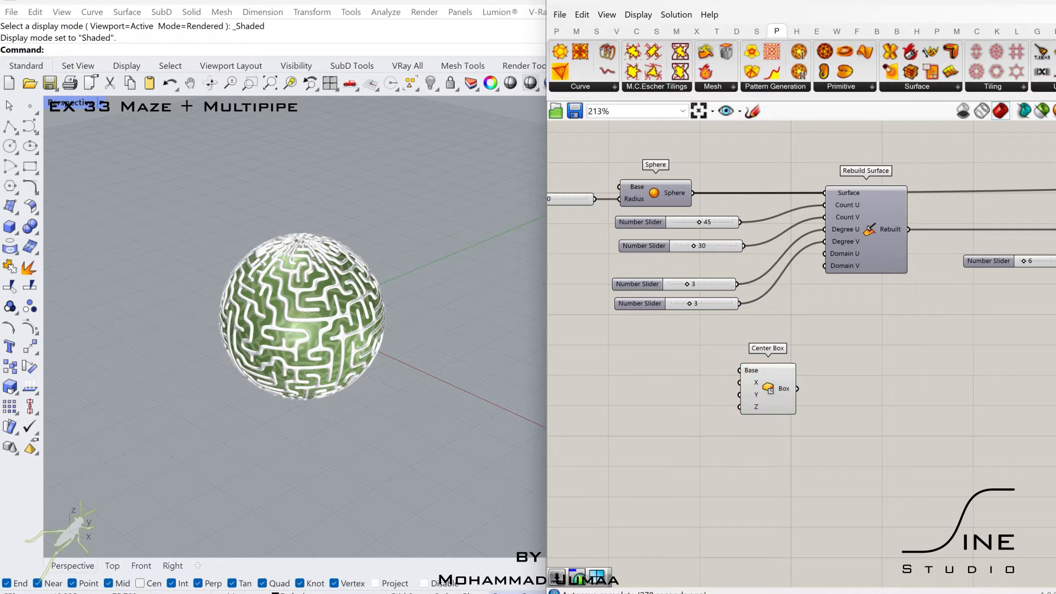
Step: Add a number slider of 20 and connect it to Center Box's X, Y and Z inputs
{"action": "double_click", "coordinate": [655, 388]}
{"action": "type", "text": "20"}
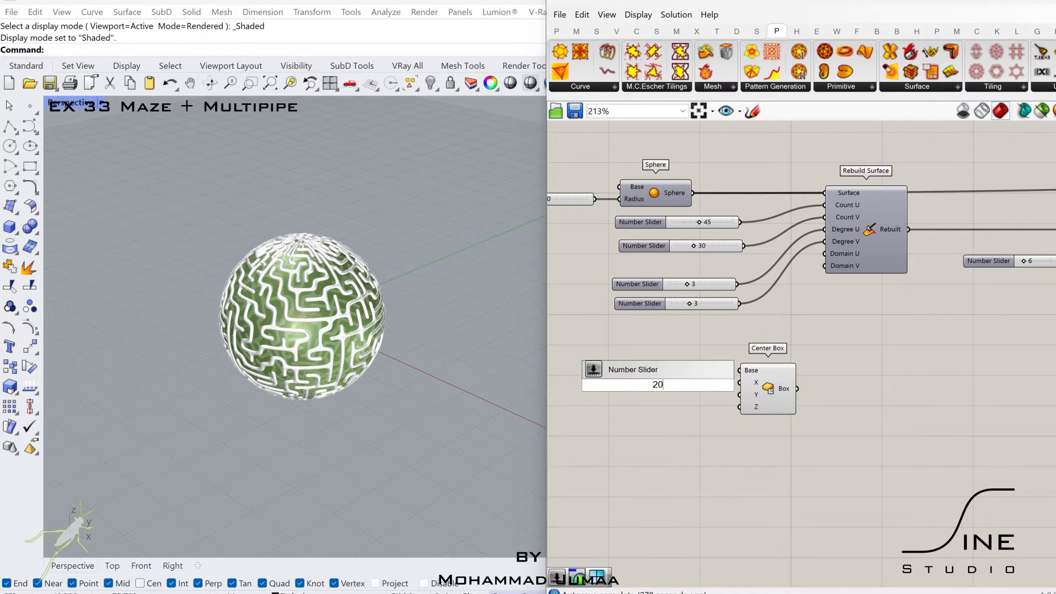
{"action": "key", "text": "Return"}
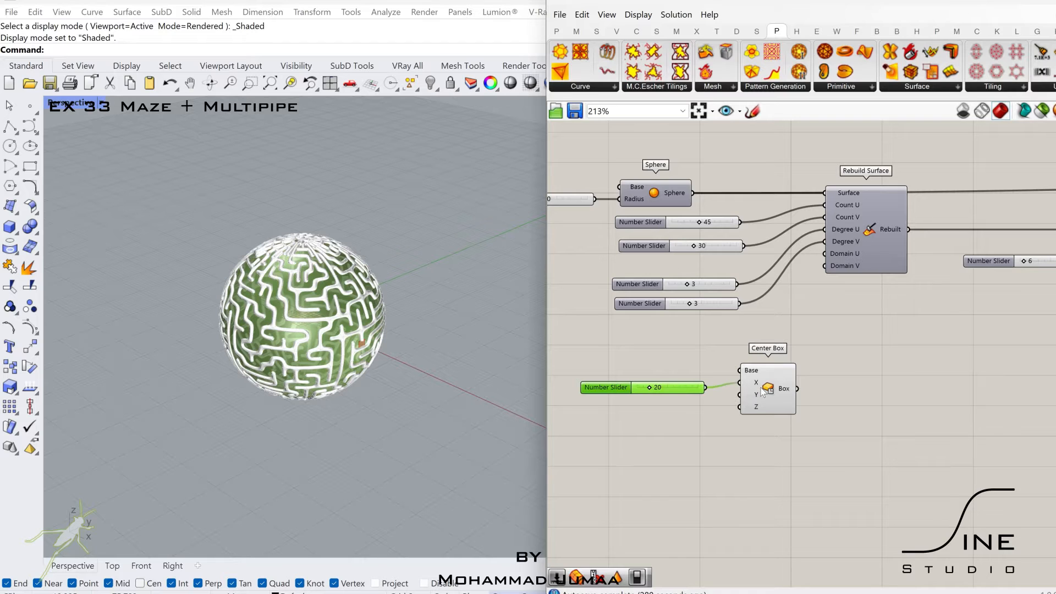
{"action": "left_click", "coordinate": [763, 391]}
{"action": "left_click_drag", "start_coordinate": [732, 391], "coordinate": [755, 407]}
Step: Set the slider driving the Center Box to 21
{"action": "scroll", "coordinate": [666, 388], "scroll_direction": "up", "scroll_amount": 2}
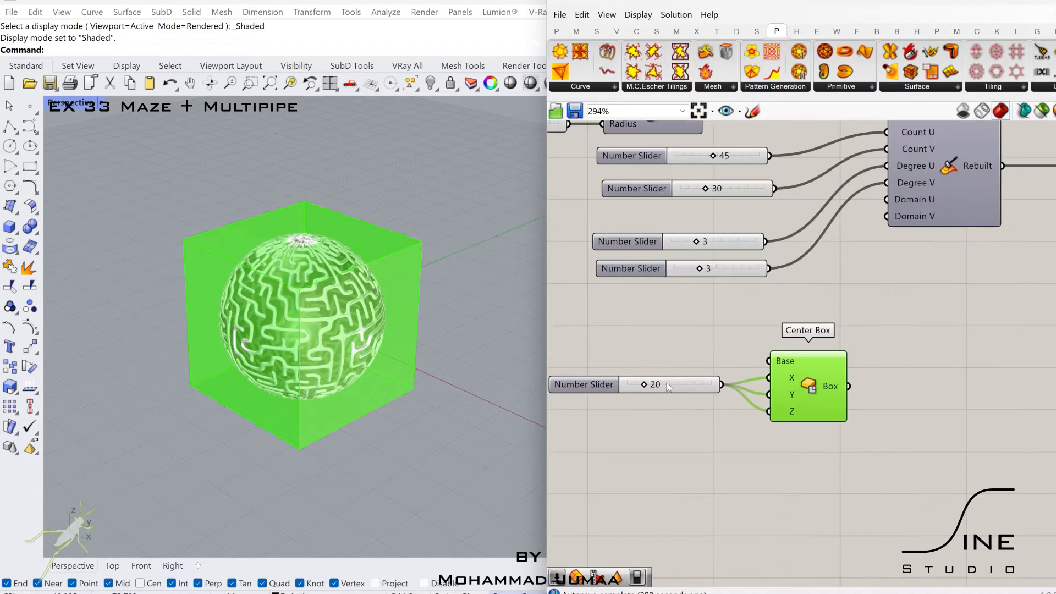
{"action": "double_click", "coordinate": [659, 385]}
{"action": "type", "text": "21"}
{"action": "key", "text": "Return"}
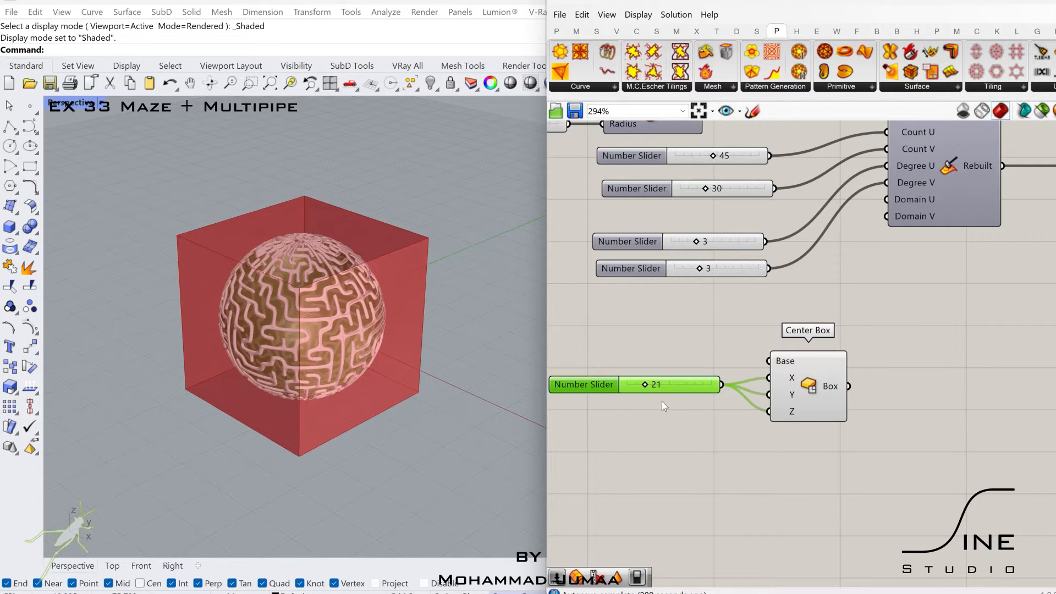
{"action": "left_click", "coordinate": [674, 407]}
Step: Move the Center Box and its slider together farther down and left, away from the Rebuild Surface sliders
{"action": "left_click", "coordinate": [797, 394]}
{"action": "scroll", "coordinate": [787, 388], "scroll_direction": "down", "scroll_amount": 1}
{"action": "right_click_drag", "start_coordinate": [893, 386], "coordinate": [808, 384]}
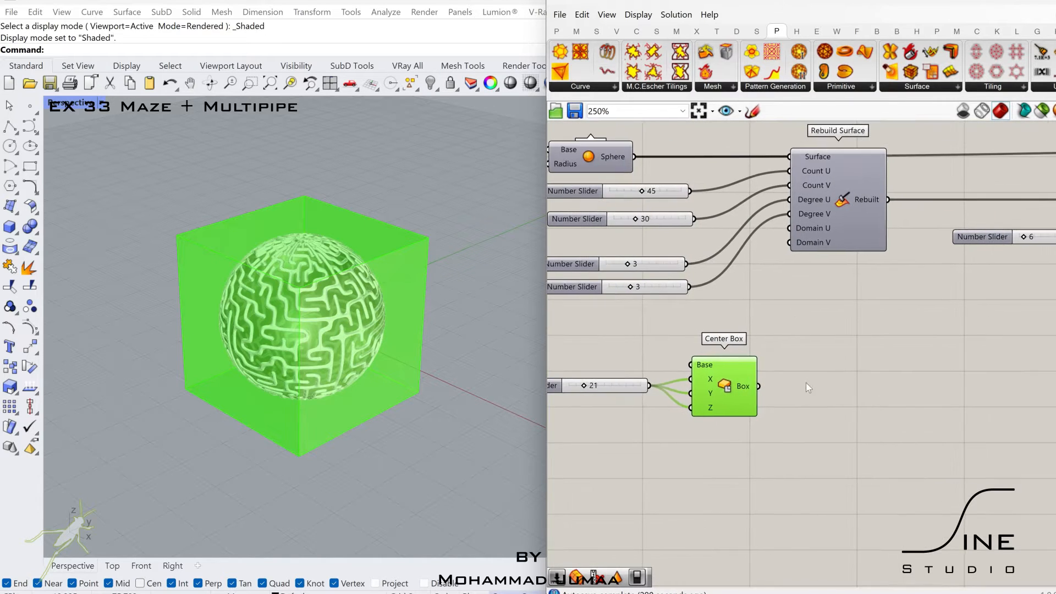
{"action": "left_click", "coordinate": [829, 379]}
{"action": "scroll", "coordinate": [861, 367], "scroll_direction": "down", "scroll_amount": 1}
{"action": "right_click_drag", "start_coordinate": [871, 361], "coordinate": [904, 369]}
{"action": "left_click_drag", "start_coordinate": [858, 360], "coordinate": [675, 430]}
{"action": "left_click_drag", "start_coordinate": [775, 408], "coordinate": [711, 472]}
Step: Add a Deconstruct Brep component beside Center Box and connect the Box output to its Brep input
{"action": "right_click_drag", "start_coordinate": [797, 423], "coordinate": [806, 382]}
{"action": "double_click", "coordinate": [814, 419]}
{"action": "type", "text": "dec"}
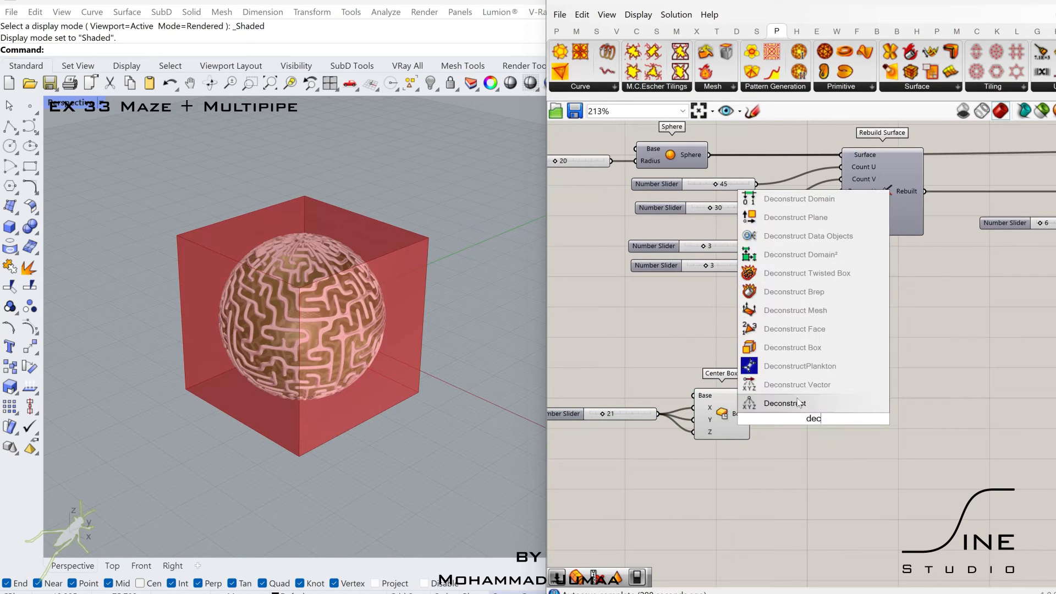
{"action": "left_click", "coordinate": [795, 292]}
{"action": "left_click_drag", "start_coordinate": [751, 414], "coordinate": [778, 418]}
{"action": "left_click", "coordinate": [807, 423]}
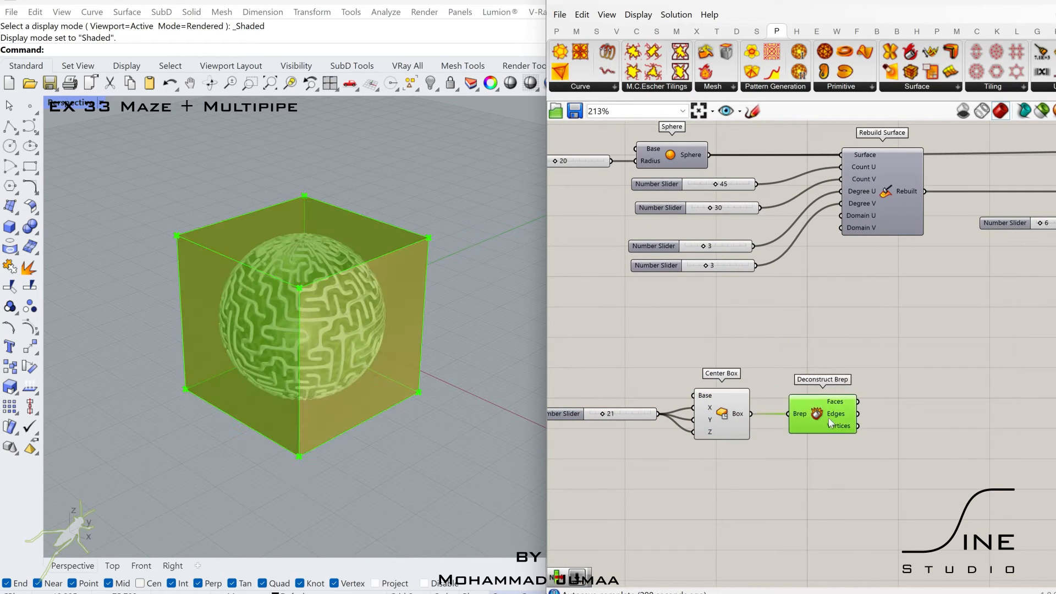
Step: Add a Cull Index component beside Deconstruct Brep and connect the Faces output to its List input
{"action": "right_click_drag", "start_coordinate": [877, 430], "coordinate": [823, 430]}
{"action": "double_click", "coordinate": [823, 428]}
{"action": "type", "text": "cull"}
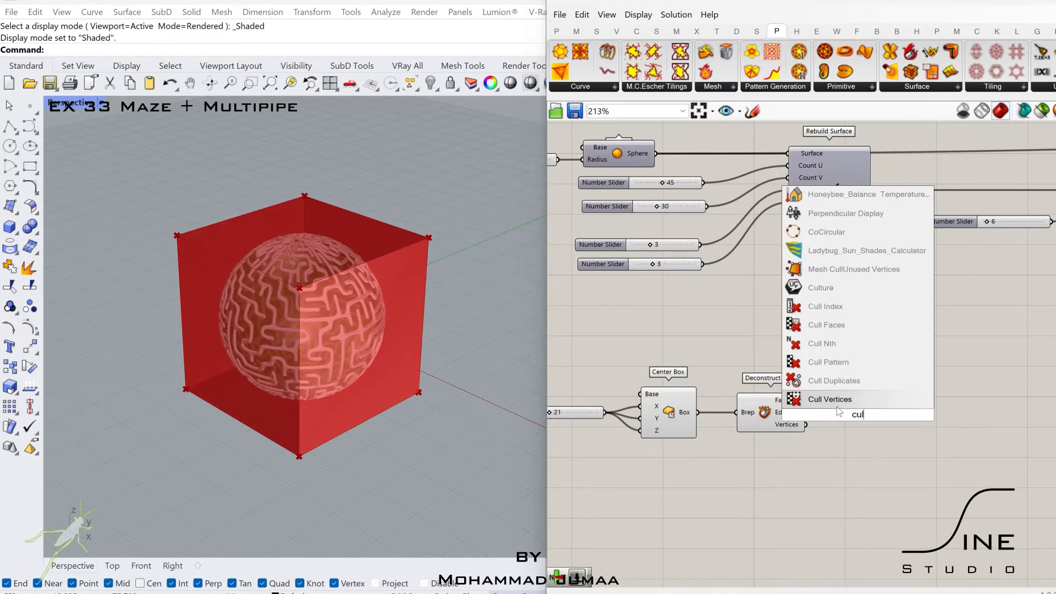
{"action": "left_click", "coordinate": [845, 329]}
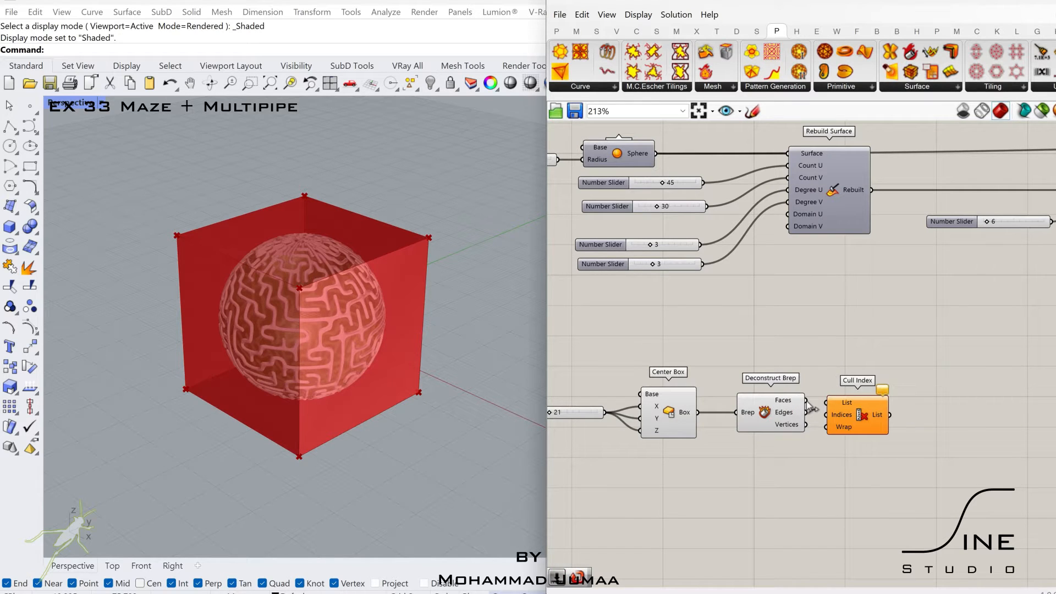
{"action": "left_click_drag", "start_coordinate": [860, 414], "coordinate": [940, 412]}
{"action": "left_click", "coordinate": [884, 437]}
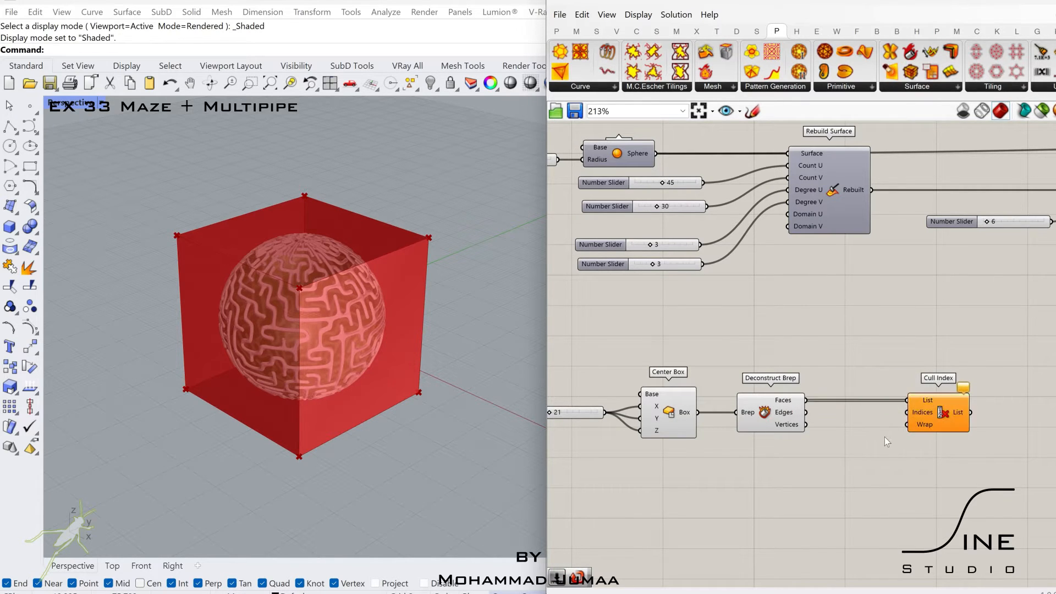
Step: Add a number slider of 5 below Deconstruct Brep
{"action": "double_click", "coordinate": [868, 459]}
{"action": "type", "text": "5"}
{"action": "key", "text": "Return"}
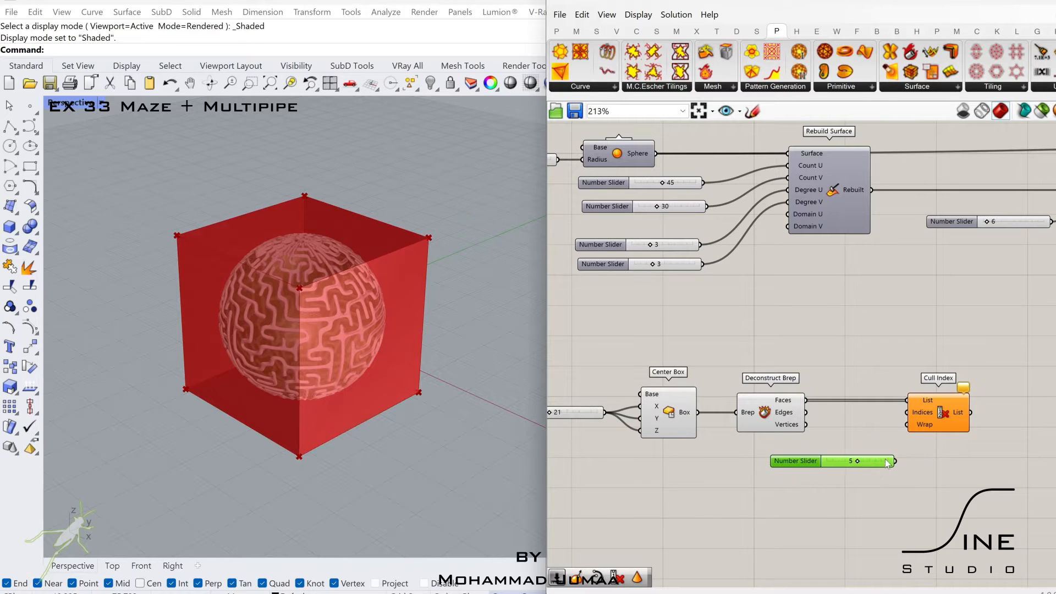
Step: Hide the previews of the Center Box and Deconstruct Brep components together
{"action": "left_click_drag", "start_coordinate": [809, 344], "coordinate": [638, 434]}
{"action": "middle_click", "coordinate": [667, 415]}
{"action": "left_click", "coordinate": [707, 374]}
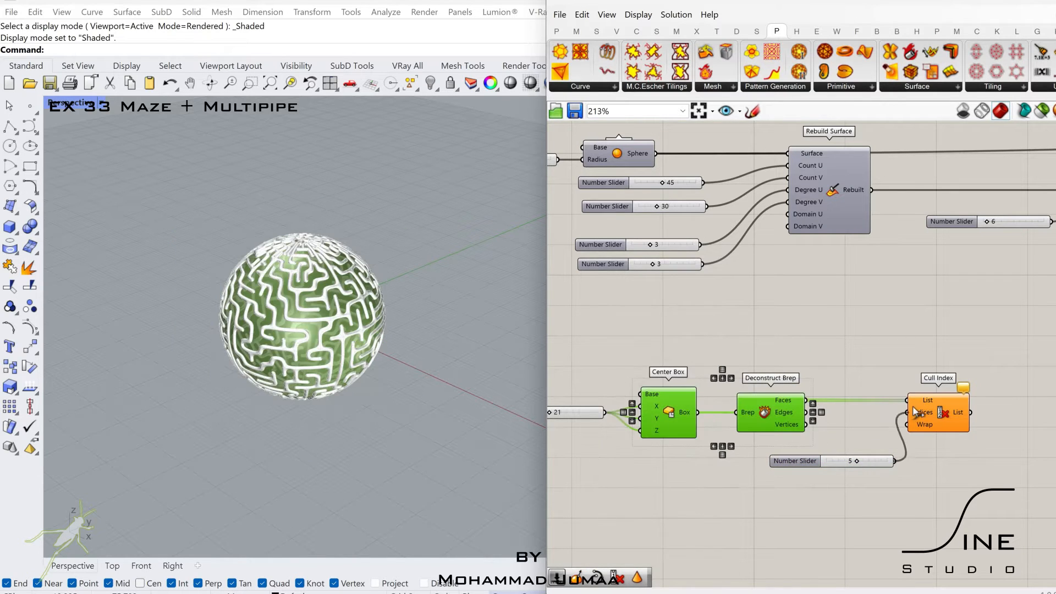
Step: Connect the slider of 5 to Cull Index's Indices input, then duplicate it below and add the copy to the same input
{"action": "left_click_drag", "start_coordinate": [906, 426], "coordinate": [908, 413]}
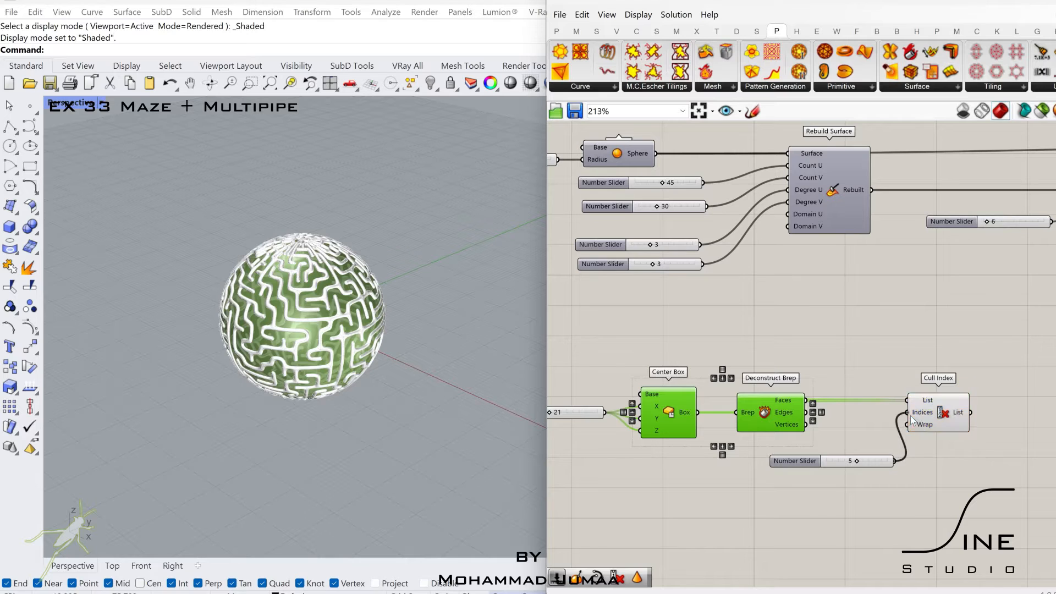
{"action": "left_click", "coordinate": [938, 406]}
{"action": "scroll", "coordinate": [887, 443], "scroll_direction": "up", "scroll_amount": 1}
{"action": "left_click_drag", "start_coordinate": [872, 467], "coordinate": [870, 510], "text": "alt"}
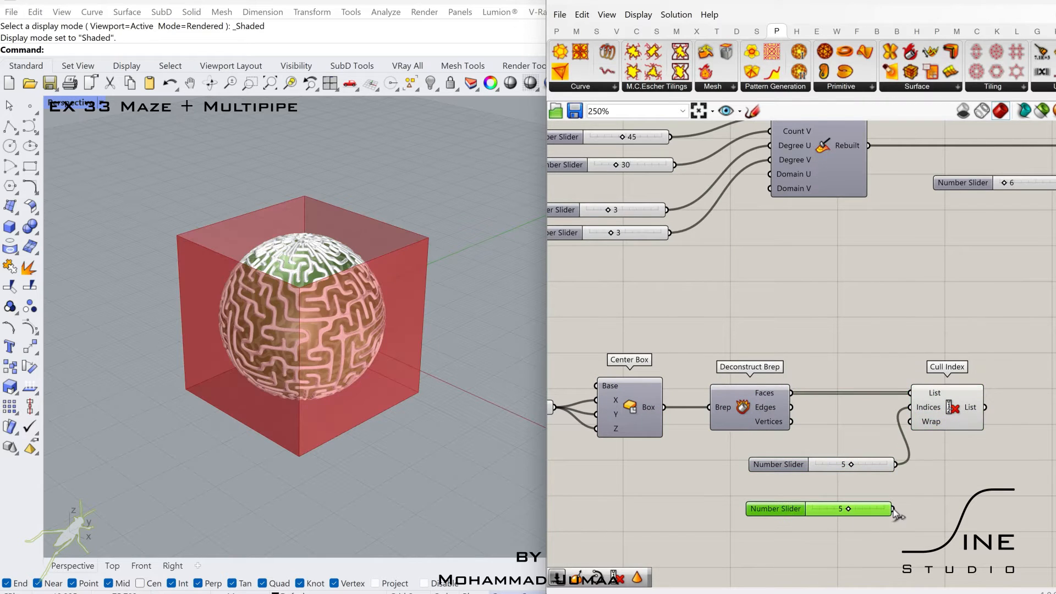
{"action": "left_click_drag", "start_coordinate": [915, 412], "coordinate": [911, 407], "text": "shift"}
{"action": "left_click", "coordinate": [946, 406]}
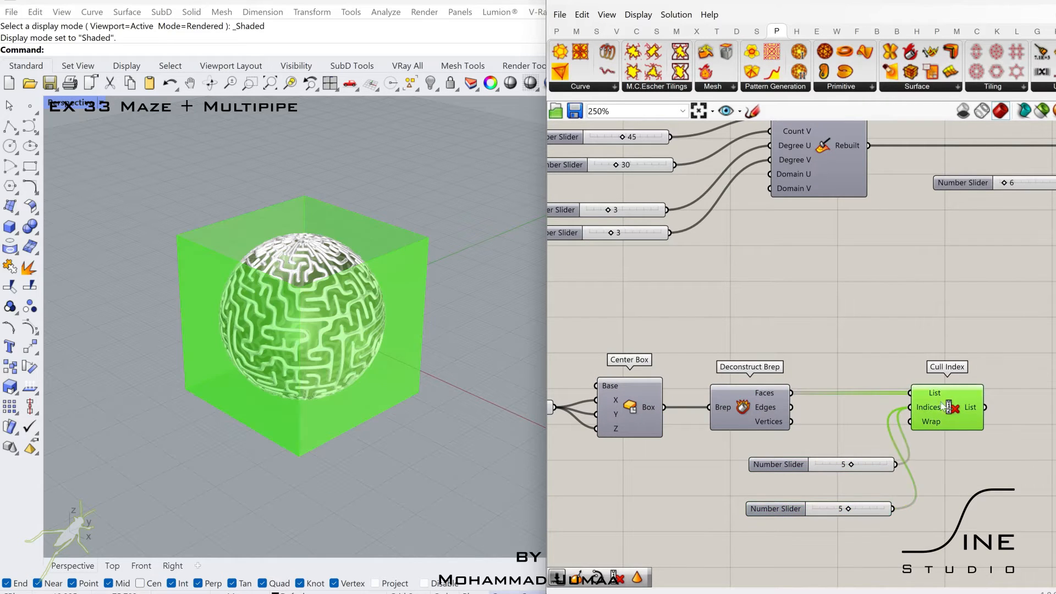
Step: Duplicate the lower slider of 5 below itself and add the copy as a third source of Cull Index's Indices input
{"action": "left_click", "coordinate": [875, 511]}
{"action": "right_click_drag", "start_coordinate": [870, 517], "coordinate": [876, 461]}
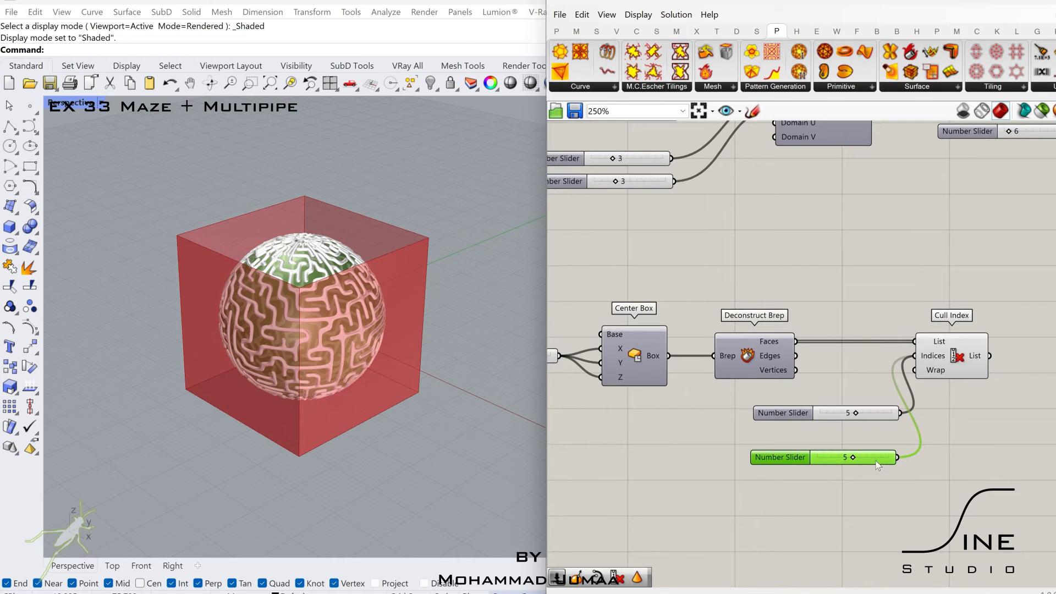
{"action": "left_click_drag", "start_coordinate": [877, 465], "coordinate": [879, 501], "text": "alt"}
{"action": "left_click_drag", "start_coordinate": [920, 379], "coordinate": [916, 356], "text": "shift"}
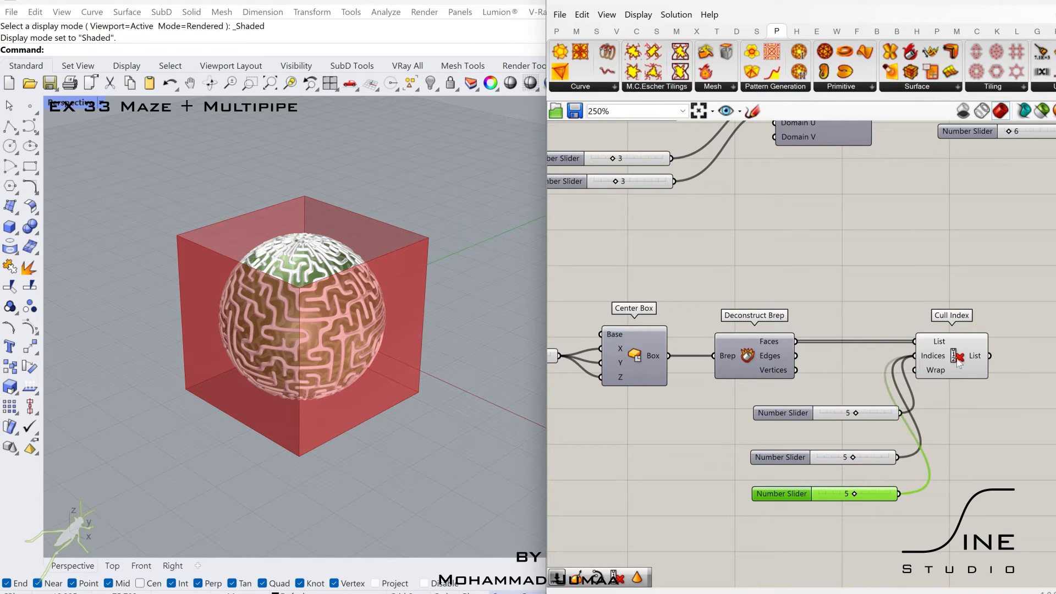
Step: Set the second and third Cull Index sliders to 1 and 0, keeping the first at 5
{"action": "left_click", "coordinate": [940, 364]}
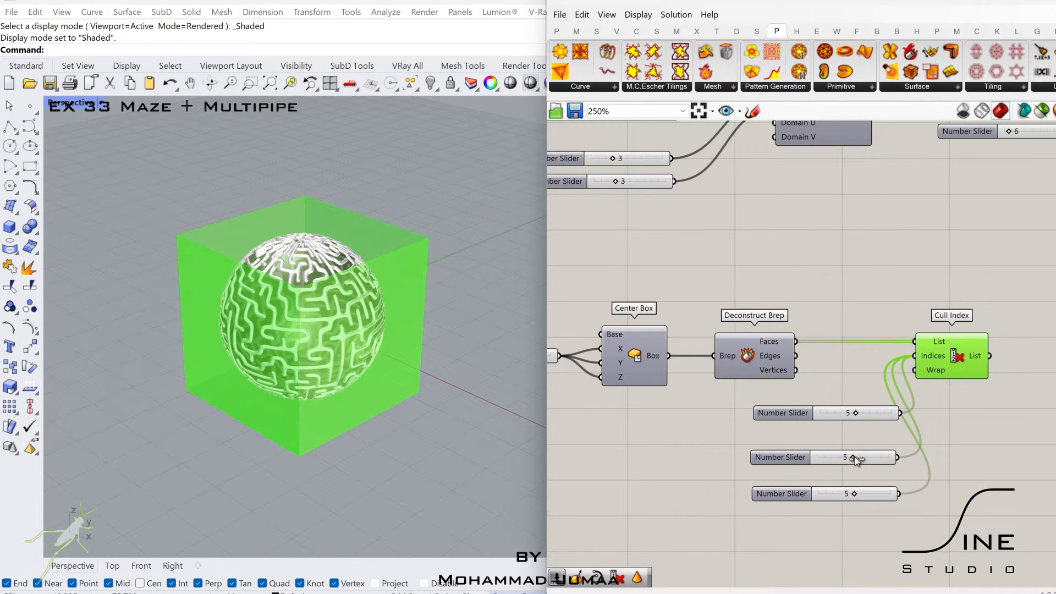
{"action": "left_click_drag", "start_coordinate": [857, 460], "coordinate": [831, 458]}
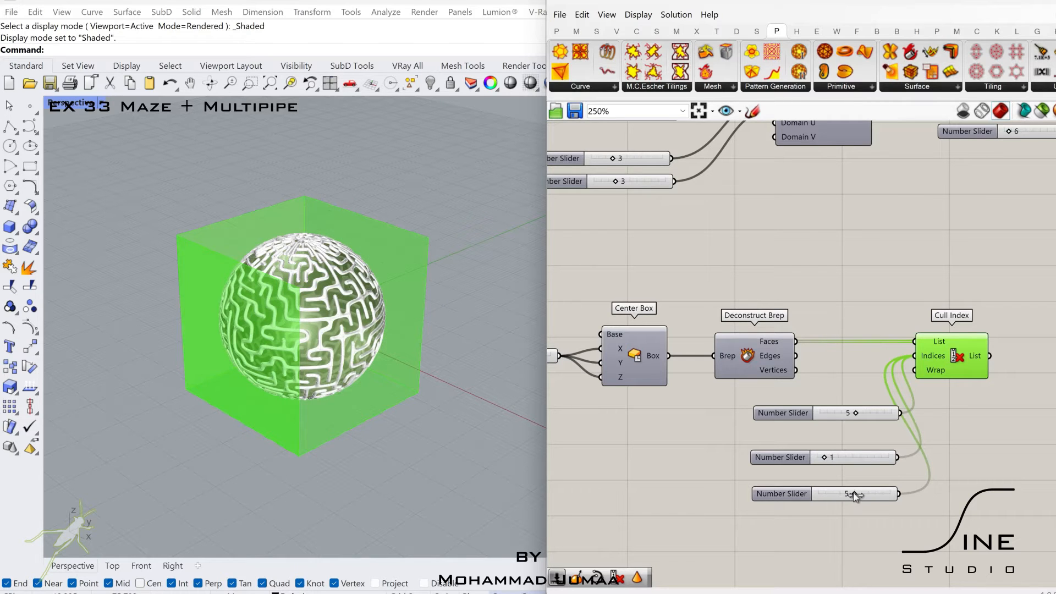
{"action": "left_click_drag", "start_coordinate": [855, 495], "coordinate": [818, 498]}
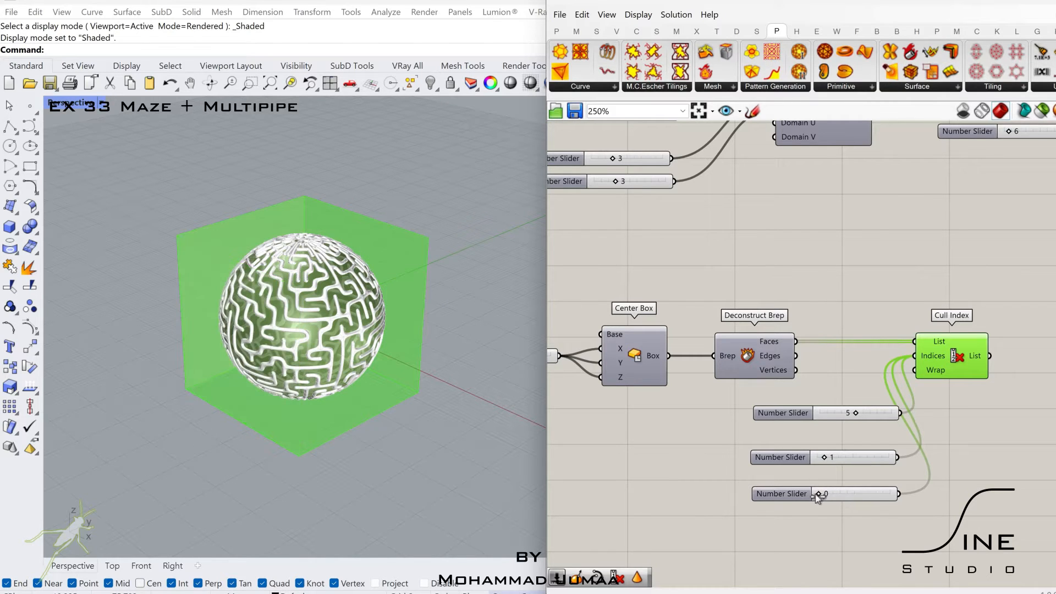
{"action": "right_click_drag", "start_coordinate": [854, 417], "coordinate": [767, 422]}
{"action": "left_click", "coordinate": [900, 425]}
Step: Duplicate the sphere's Rebuild Surface, Maze, Join Curves, MultiPipe and Custom Preview chain with its sliders, placing the copy beside Cull Index
{"action": "scroll", "coordinate": [900, 425], "scroll_direction": "down", "scroll_amount": 3}
{"action": "right_click_drag", "start_coordinate": [875, 362], "coordinate": [814, 342]}
{"action": "scroll", "coordinate": [863, 371], "scroll_direction": "down", "scroll_amount": 3}
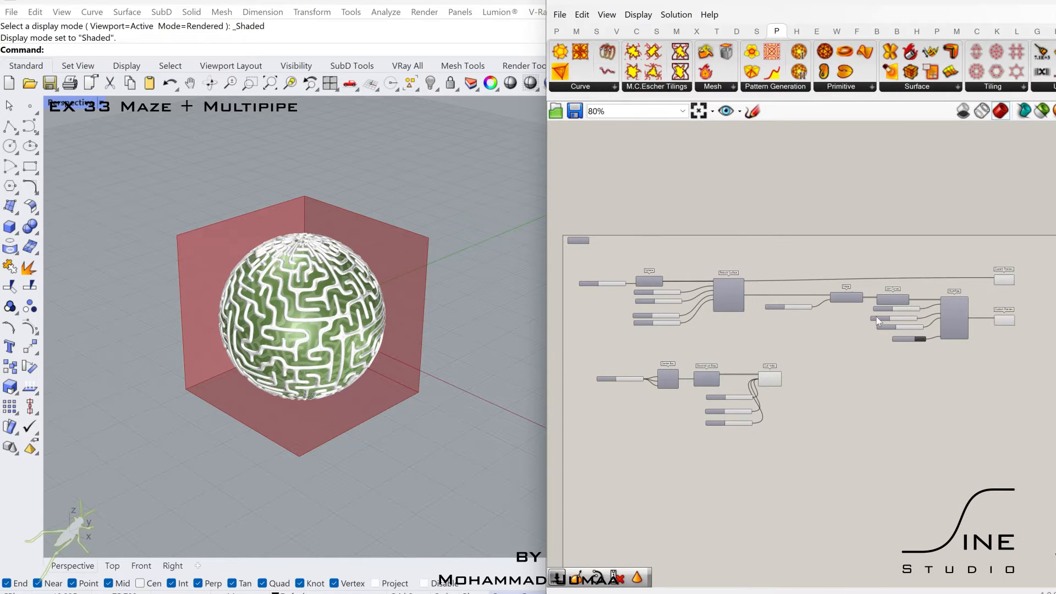
{"action": "right_click_drag", "start_coordinate": [878, 322], "coordinate": [906, 315]}
{"action": "left_click_drag", "start_coordinate": [1052, 251], "coordinate": [699, 337]}
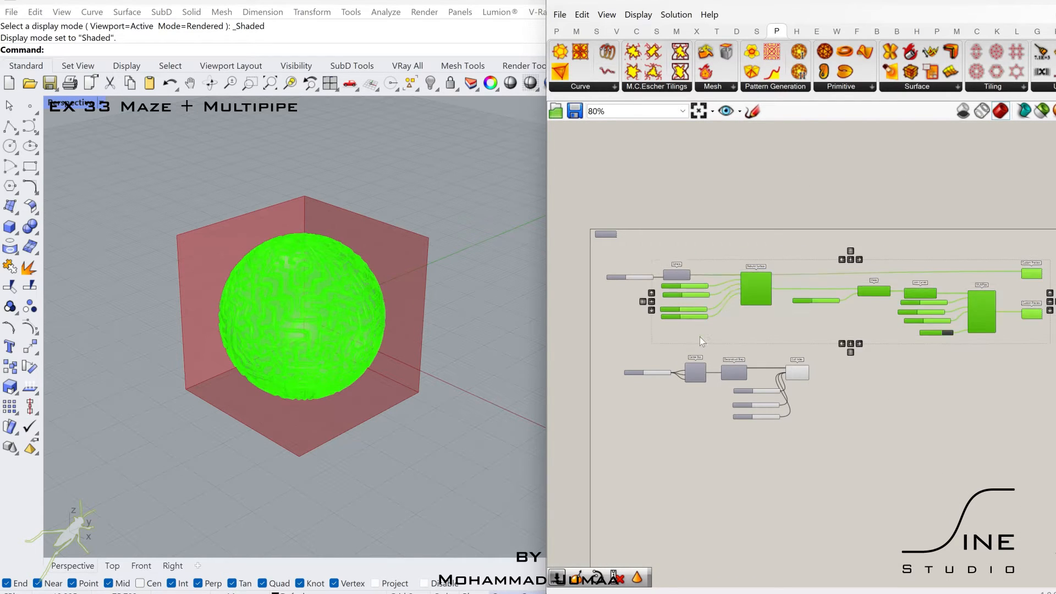
{"action": "right_click_drag", "start_coordinate": [740, 287], "coordinate": [718, 256]}
{"action": "left_click_drag", "start_coordinate": [724, 254], "coordinate": [853, 370], "text": "alt"}
Step: Set the copied Rebuild Surface's Count U and Count V sliders to 10
{"action": "scroll", "coordinate": [847, 369], "scroll_direction": "up", "scroll_amount": 5}
{"action": "left_click", "coordinate": [824, 387]}
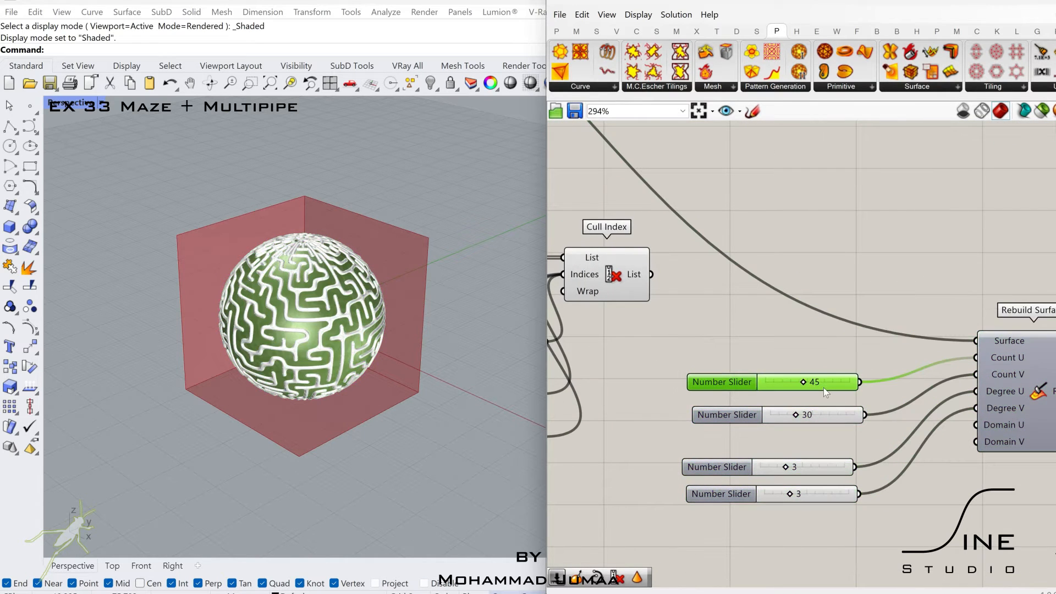
{"action": "double_click", "coordinate": [824, 388]}
{"action": "type", "text": "10"}
{"action": "left_click", "coordinate": [824, 423]}
{"action": "double_click", "coordinate": [824, 421]}
{"action": "type", "text": "10"}
{"action": "key", "text": "Return"}
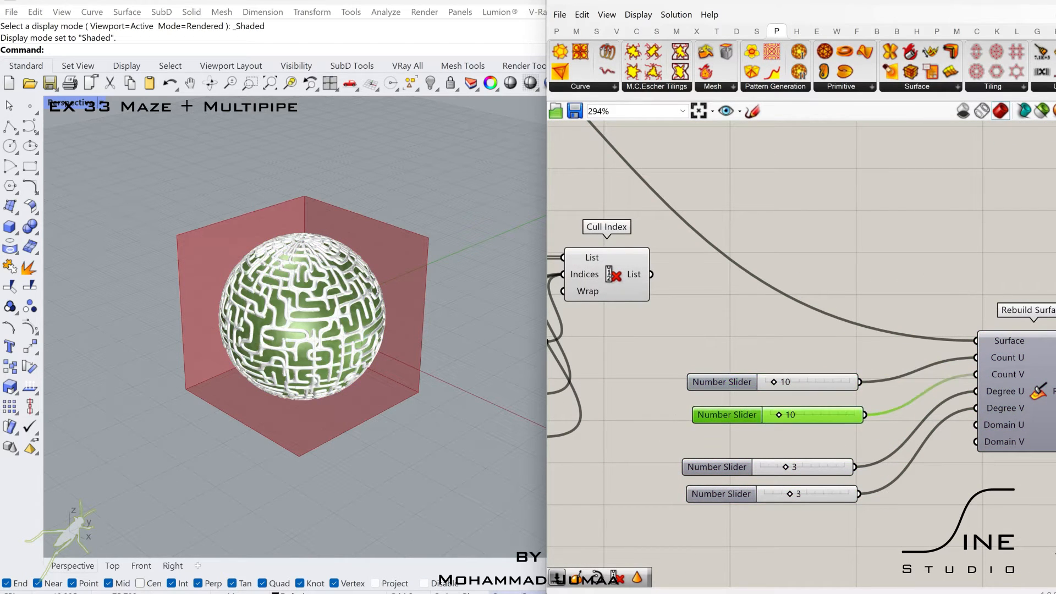
Step: Connect Cull Index's List output to the copied Rebuild Surface's Surface input and hide Cull Index's preview
{"action": "scroll", "coordinate": [794, 366], "scroll_direction": "down", "scroll_amount": 1}
{"action": "right_click_drag", "start_coordinate": [787, 350], "coordinate": [819, 367]}
{"action": "left_click_drag", "start_coordinate": [709, 312], "coordinate": [980, 366]}
{"action": "right_click_drag", "start_coordinate": [927, 352], "coordinate": [853, 356]}
{"action": "scroll", "coordinate": [853, 356], "scroll_direction": "down", "scroll_amount": 3}
{"action": "left_click", "coordinate": [720, 339]}
{"action": "left_click", "coordinate": [682, 325]}
{"action": "middle_click", "coordinate": [683, 325]}
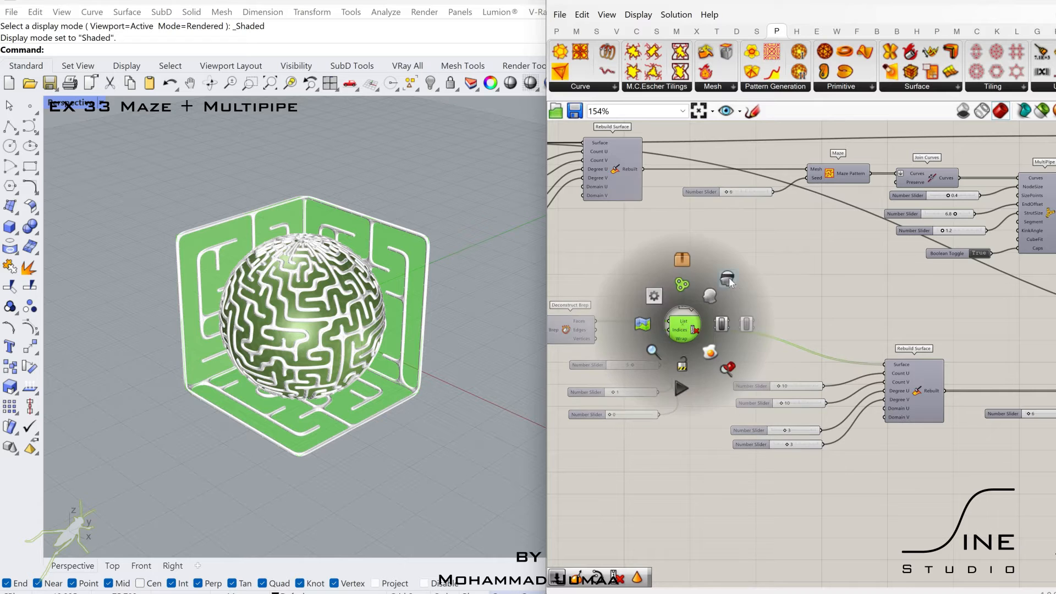
{"action": "left_click", "coordinate": [726, 279]}
Step: Set the Rhino viewport to Rendered display and the copied MultiPipe's EndOffset to 8.3 and NodeSize to 0.6
{"action": "right_click_drag", "start_coordinate": [776, 308], "coordinate": [746, 314]}
{"action": "scroll", "coordinate": [746, 314], "scroll_direction": "down", "scroll_amount": 2}
{"action": "right_click_drag", "start_coordinate": [893, 335], "coordinate": [674, 333]}
{"action": "scroll", "coordinate": [853, 389], "scroll_direction": "up", "scroll_amount": 8}
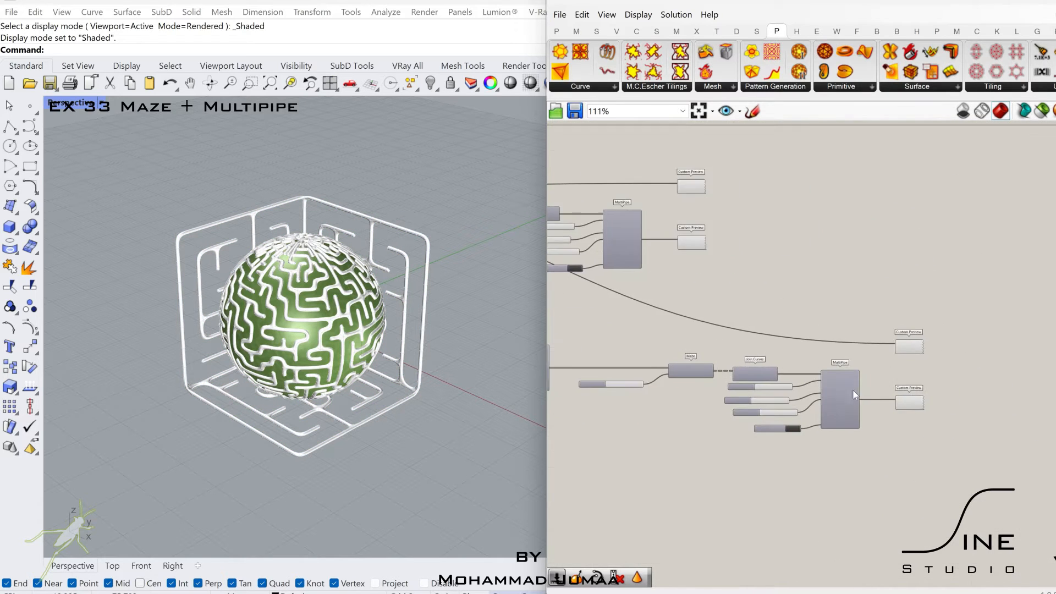
{"action": "left_click_drag", "start_coordinate": [751, 407], "coordinate": [780, 406]}
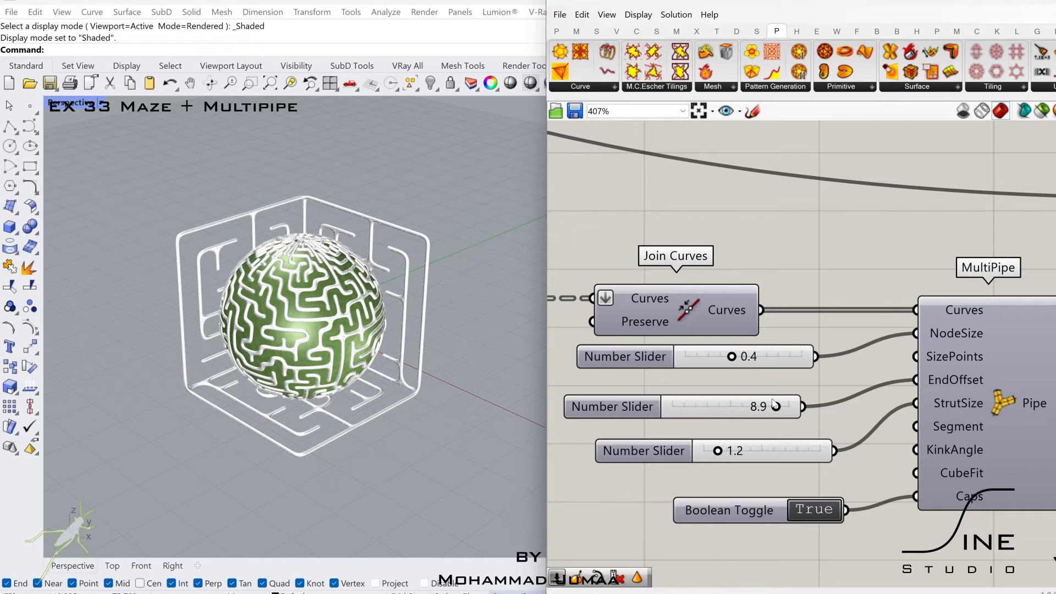
{"action": "key", "text": "ctrl+alt+r"}
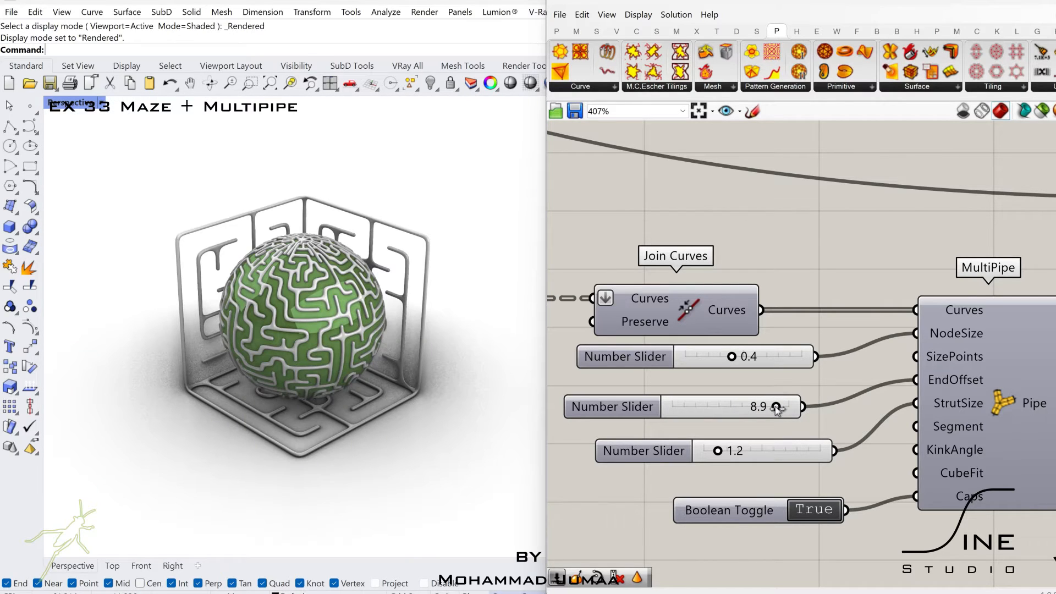
{"action": "mouse_move", "coordinate": [777, 408]}
{"action": "left_mouse_down"}
{"action": "mouse_move", "coordinate": [735, 408]}
{"action": "mouse_move", "coordinate": [769, 407]}
{"action": "left_mouse_up"}
{"action": "mouse_move", "coordinate": [743, 359]}
{"action": "left_mouse_down"}
{"action": "mouse_move", "coordinate": [719, 362]}
{"action": "mouse_move", "coordinate": [765, 363]}
{"action": "mouse_move", "coordinate": [743, 364]}
{"action": "mouse_move", "coordinate": [752, 365]}
{"action": "left_mouse_up"}
{"action": "scroll", "coordinate": [752, 364], "scroll_direction": "down", "scroll_amount": 6}
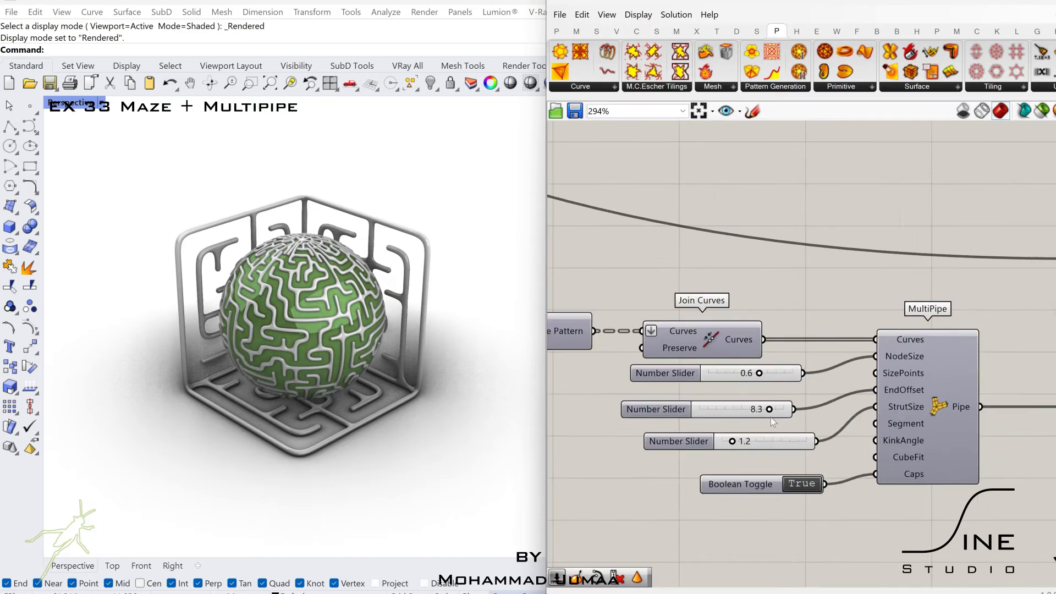
Step: Set the sphere's Rebuild Surface sliders to 55 for Count U and 40 for Count V
{"action": "right_click_drag", "start_coordinate": [588, 331], "coordinate": [842, 347]}
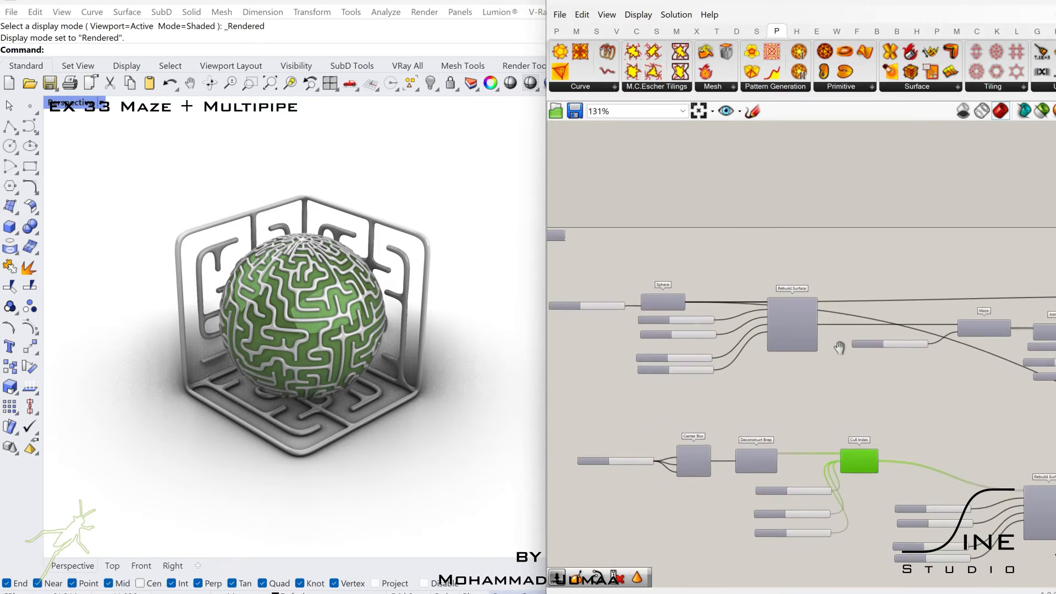
{"action": "scroll", "coordinate": [698, 333], "scroll_direction": "up", "scroll_amount": 9}
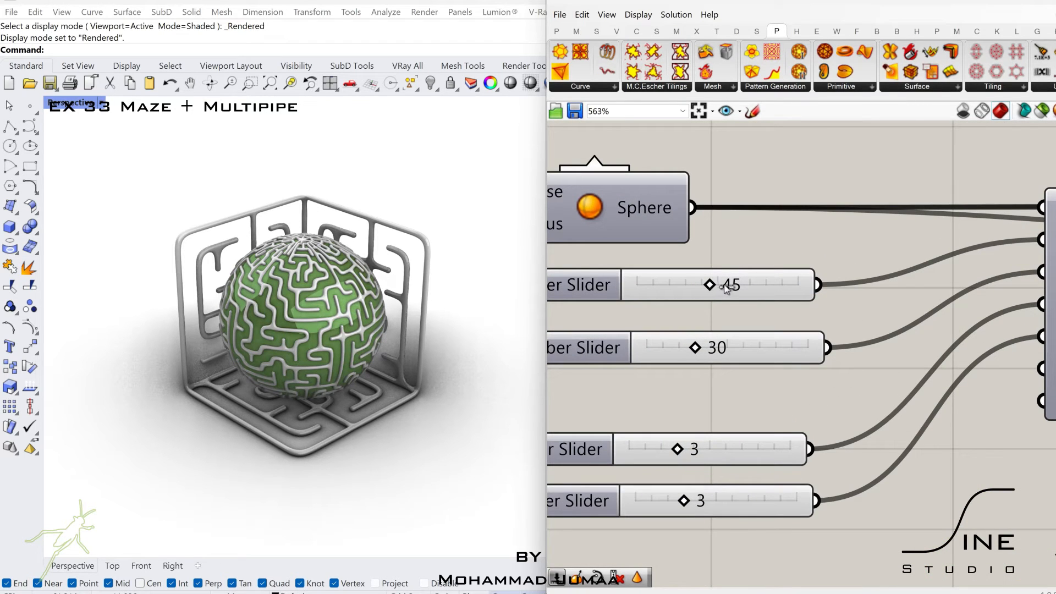
{"action": "left_click_drag", "start_coordinate": [726, 319], "coordinate": [727, 328]}
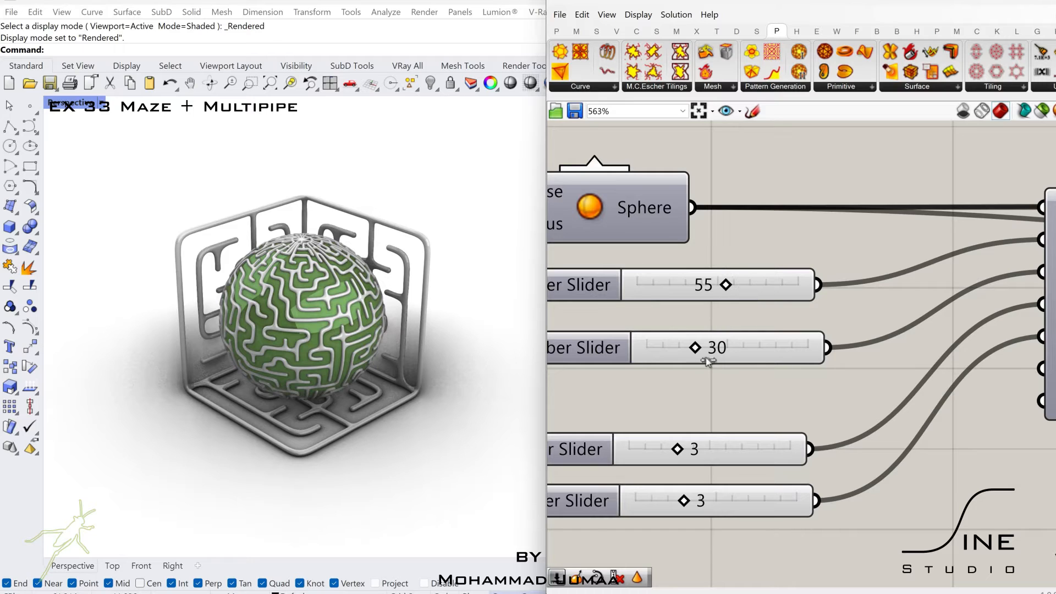
{"action": "double_click", "coordinate": [699, 351]}
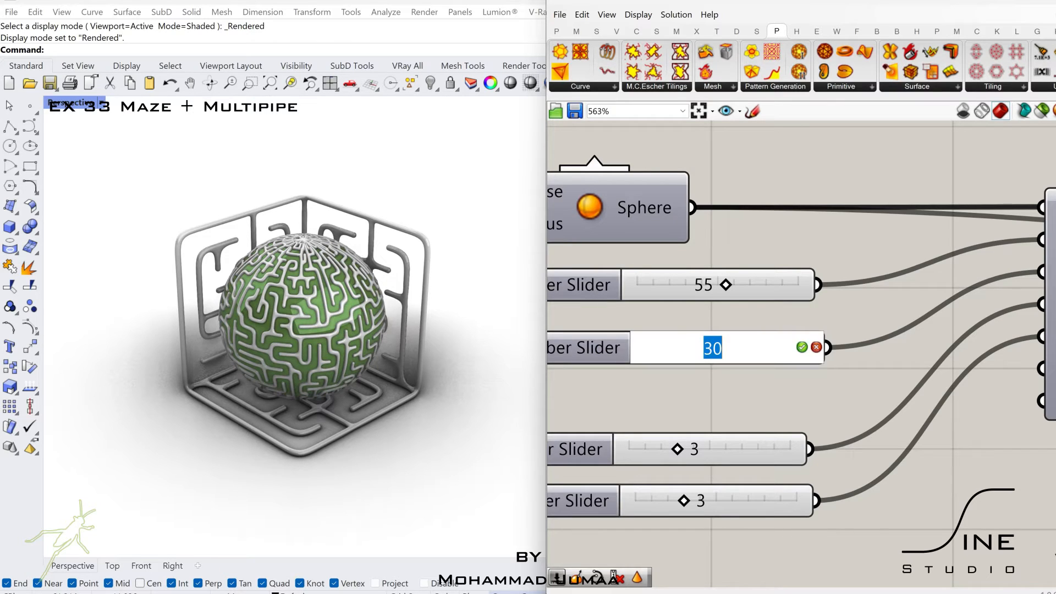
{"action": "type", "text": "40"}
{"action": "key", "text": "Return"}
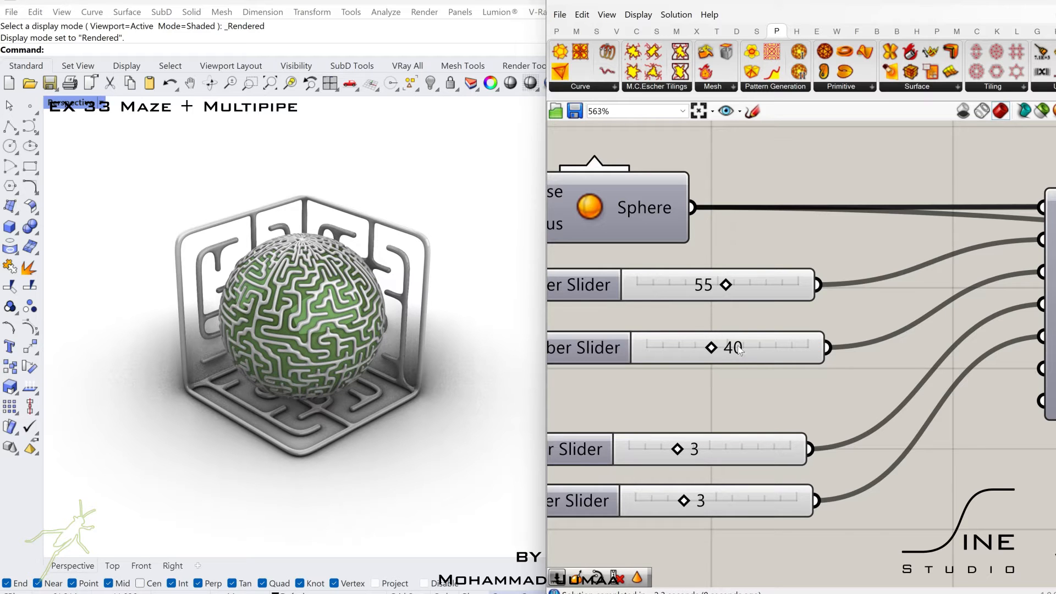
Step: Move the whole box component chain lower on the canvas to free space beneath the sphere chain
{"action": "scroll", "coordinate": [748, 395], "scroll_direction": "down", "scroll_amount": 6}
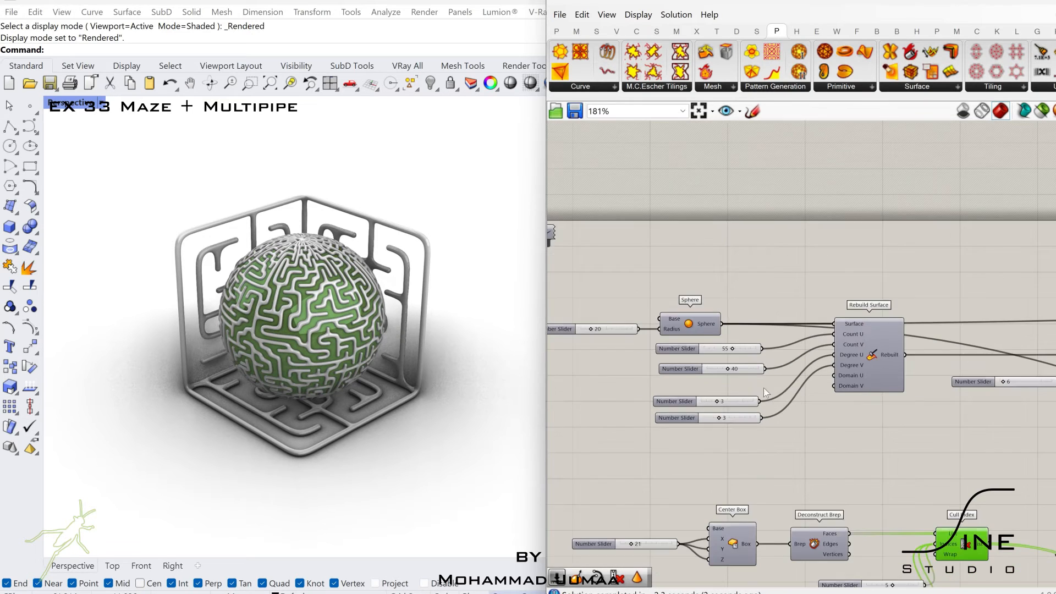
{"action": "scroll", "coordinate": [836, 396], "scroll_direction": "down", "scroll_amount": 3}
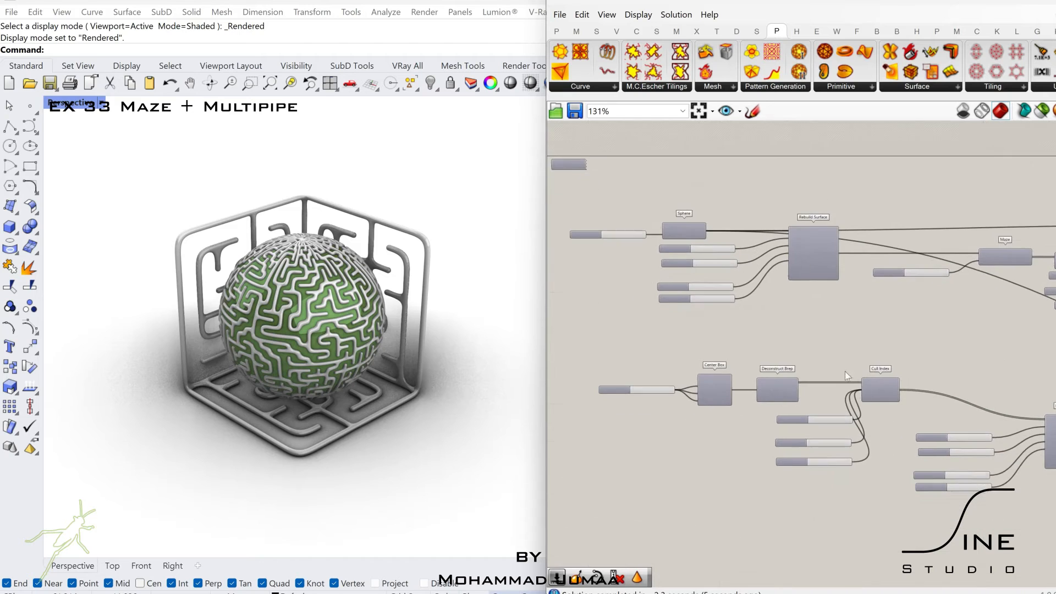
{"action": "scroll", "coordinate": [877, 402], "scroll_direction": "down", "scroll_amount": 5}
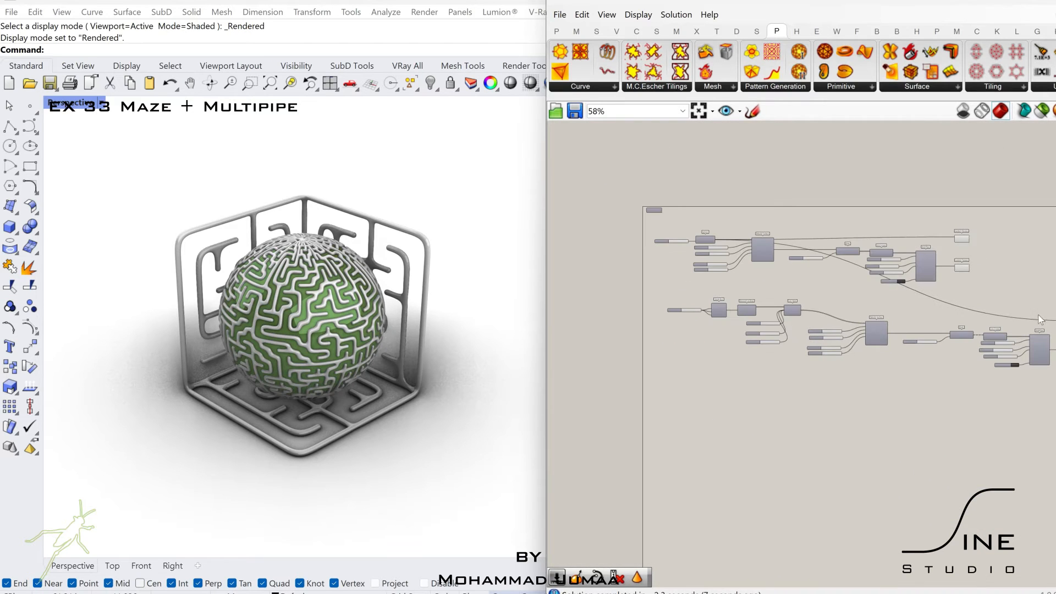
{"action": "left_click_drag", "start_coordinate": [1055, 330], "coordinate": [665, 292]}
{"action": "left_click", "coordinate": [794, 375]}
{"action": "scroll", "coordinate": [704, 264], "scroll_direction": "up", "scroll_amount": 6}
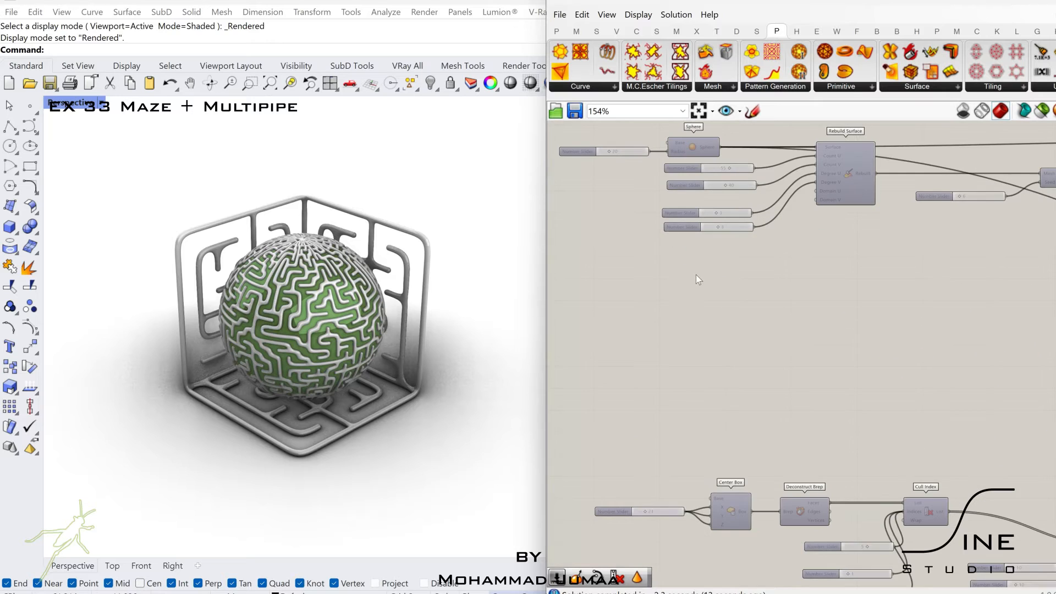
Step: Move the Sphere component and its radius slider slightly higher, above the Rebuild Surface sliders
{"action": "right_click_drag", "start_coordinate": [758, 318], "coordinate": [751, 331]}
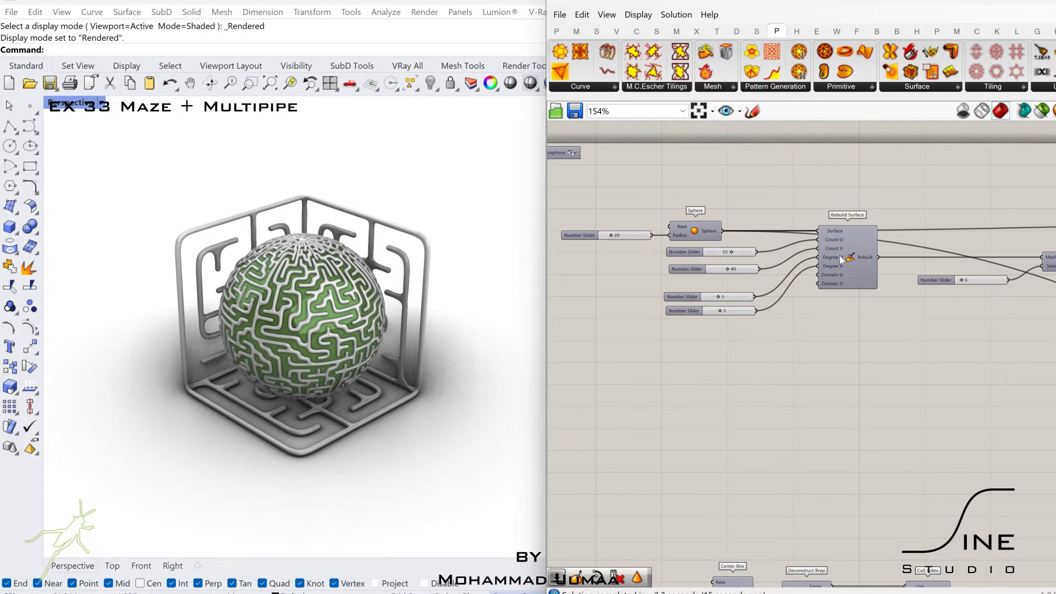
{"action": "left_click_drag", "start_coordinate": [704, 209], "coordinate": [629, 243]}
{"action": "left_click_drag", "start_coordinate": [692, 233], "coordinate": [697, 212]}
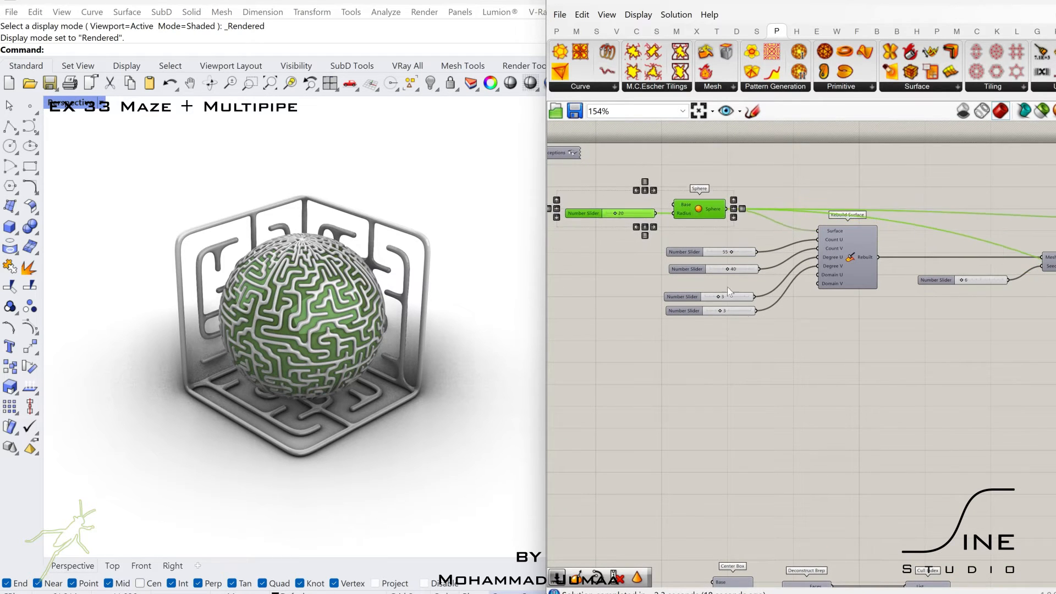
Step: Add a Move component and an Area component side by side beneath the sphere's Rebuild Surface sliders
{"action": "right_click_drag", "start_coordinate": [784, 344], "coordinate": [793, 358]}
{"action": "left_click", "coordinate": [786, 375]}
{"action": "double_click", "coordinate": [787, 376]}
{"action": "type", "text": "move"}
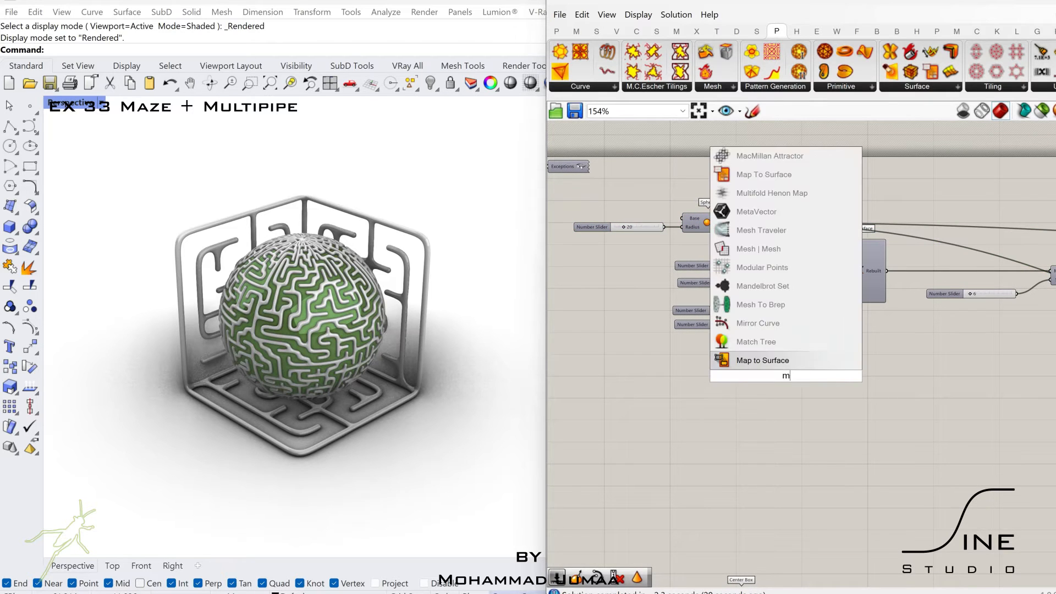
{"action": "left_click", "coordinate": [767, 360]}
{"action": "scroll", "coordinate": [722, 378], "scroll_direction": "up", "scroll_amount": 3}
{"action": "double_click", "coordinate": [715, 354]}
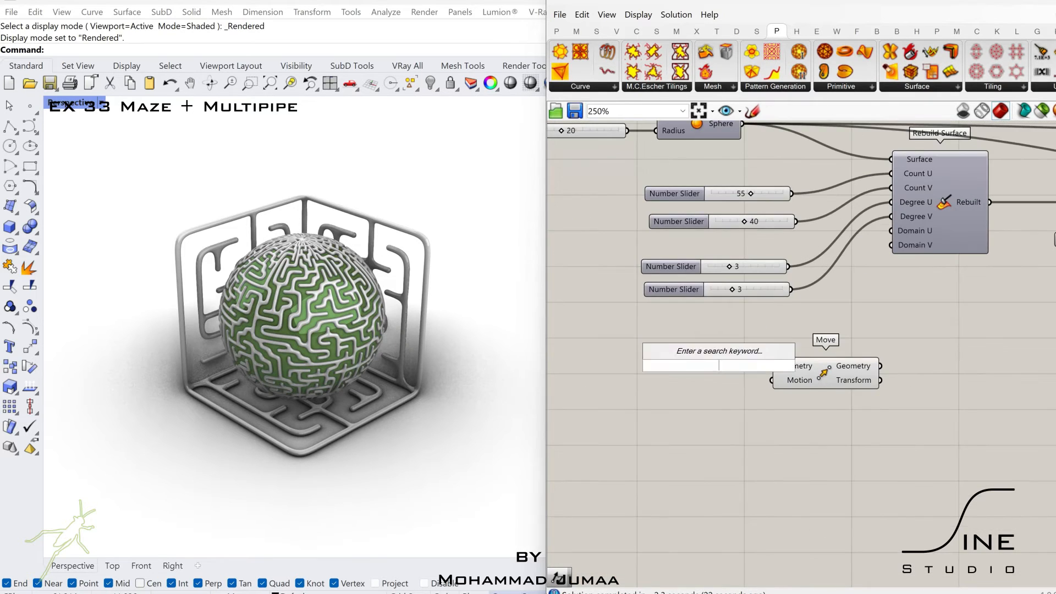
{"action": "type", "text": "area"}
{"action": "left_click", "coordinate": [715, 347]}
{"action": "scroll", "coordinate": [722, 341], "scroll_direction": "down", "scroll_amount": 2}
{"action": "left_click_drag", "start_coordinate": [787, 359], "coordinate": [852, 354]}
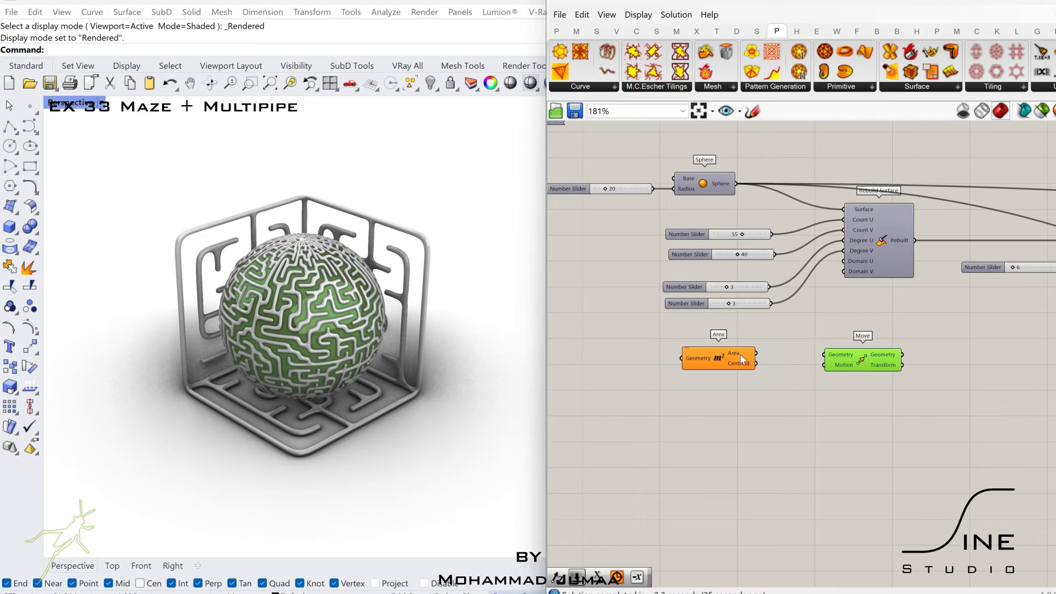
{"action": "left_click_drag", "start_coordinate": [741, 355], "coordinate": [784, 350]}
Step: Connect the Sphere output to Area's Geometry input and Area's Centroid to Move's Geometry input
{"action": "left_click_drag", "start_coordinate": [737, 184], "coordinate": [728, 355]}
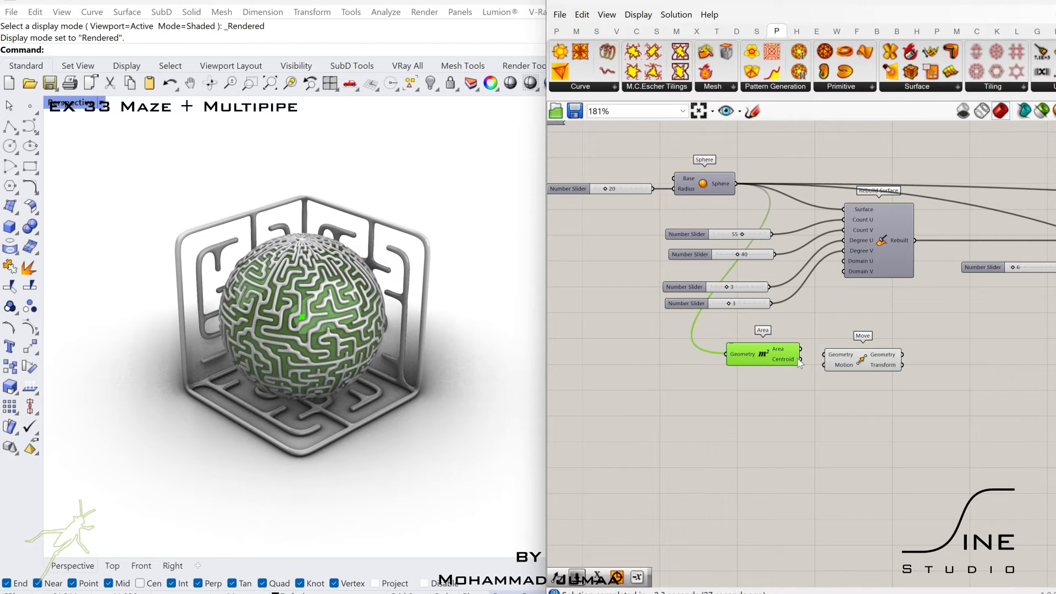
{"action": "left_click_drag", "start_coordinate": [820, 355], "coordinate": [825, 356]}
{"action": "left_click_drag", "start_coordinate": [862, 361], "coordinate": [875, 366]}
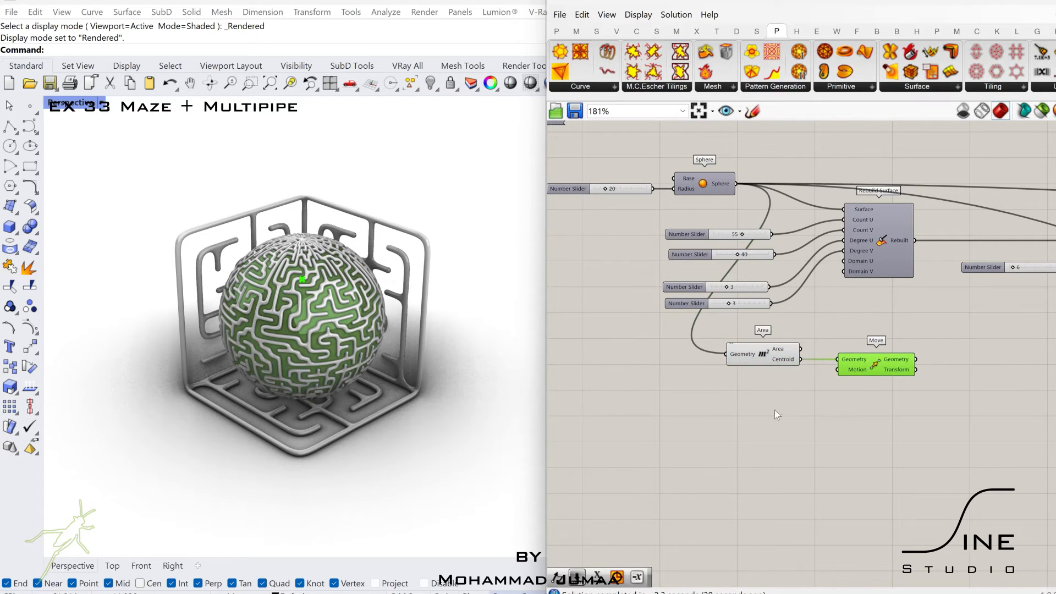
Step: Add a Unit Z component below Area and connect its Unit vector to Move's Motion input
{"action": "double_click", "coordinate": [775, 411]}
{"action": "type", "text": "z"}
{"action": "left_click", "coordinate": [774, 399]}
{"action": "left_click_drag", "start_coordinate": [808, 411], "coordinate": [837, 370]}
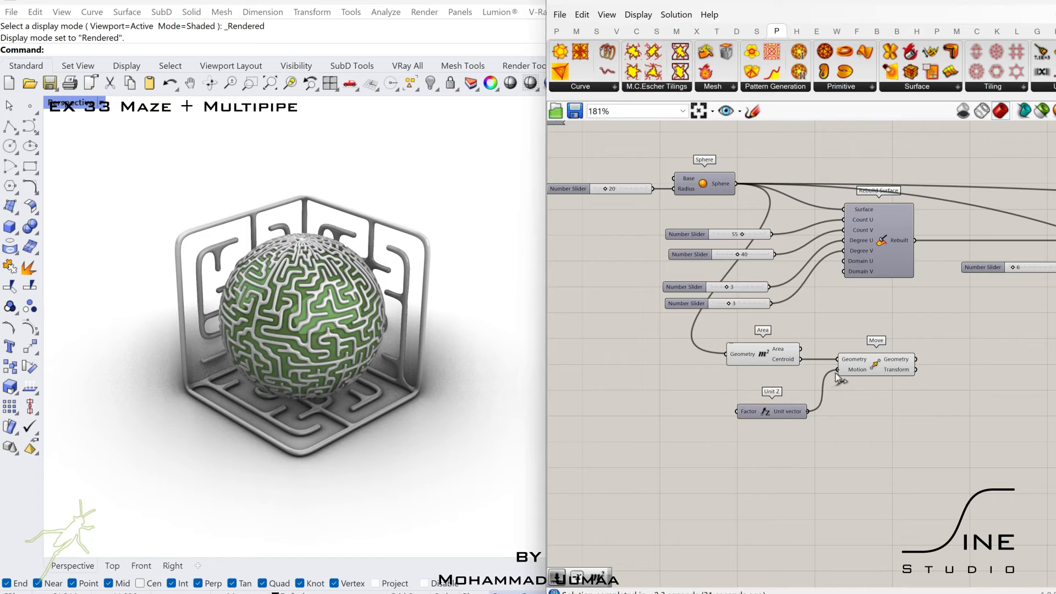
Step: Add a Negative component feeding Unit Z's Factor, and connect the sphere's radius slider of 20 to its Value input
{"action": "double_click", "coordinate": [697, 454]}
{"action": "type", "text": "negative"}
{"action": "key", "text": "Return"}
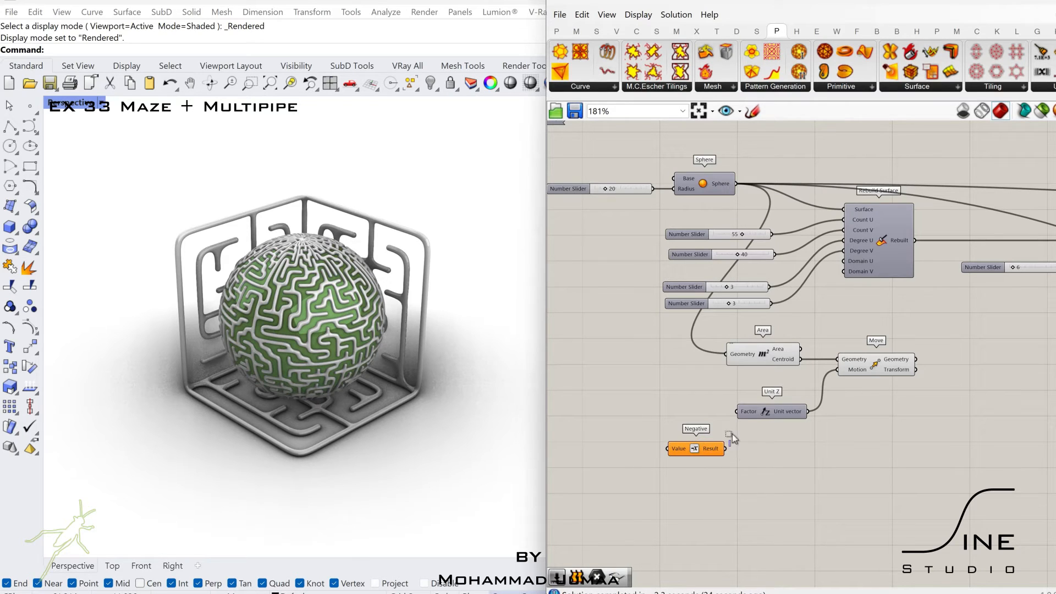
{"action": "left_click_drag", "start_coordinate": [741, 417], "coordinate": [738, 412]}
{"action": "left_click", "coordinate": [708, 443]}
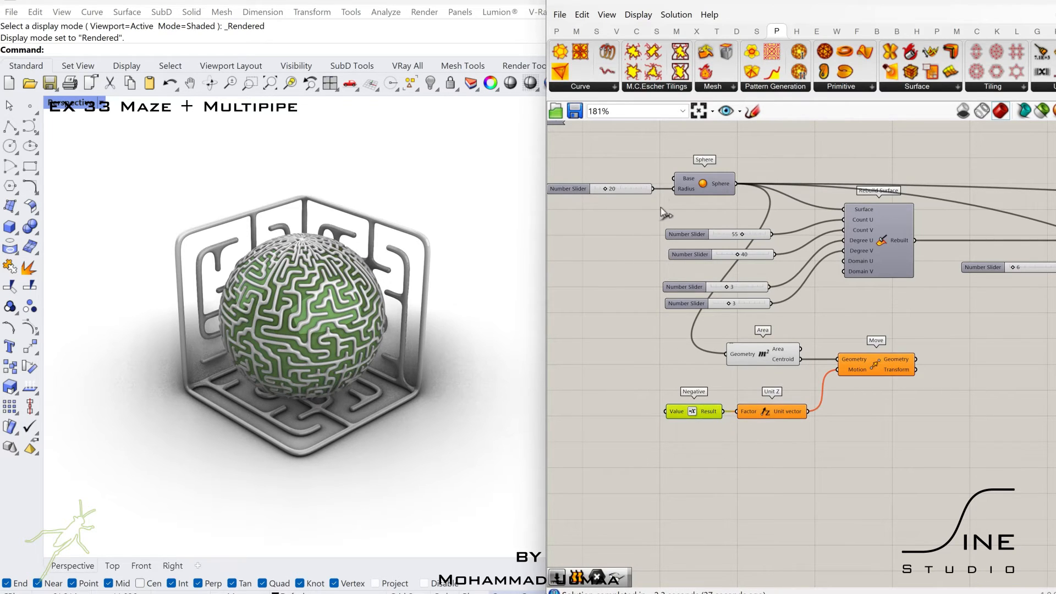
{"action": "left_click_drag", "start_coordinate": [661, 207], "coordinate": [665, 412]}
Step: Move the Area, Move, Negative and Unit Z components together lower on the canvas, away from the Rebuild Surface sliders
{"action": "left_click", "coordinate": [923, 401]}
{"action": "right_click_drag", "start_coordinate": [935, 377], "coordinate": [789, 380]}
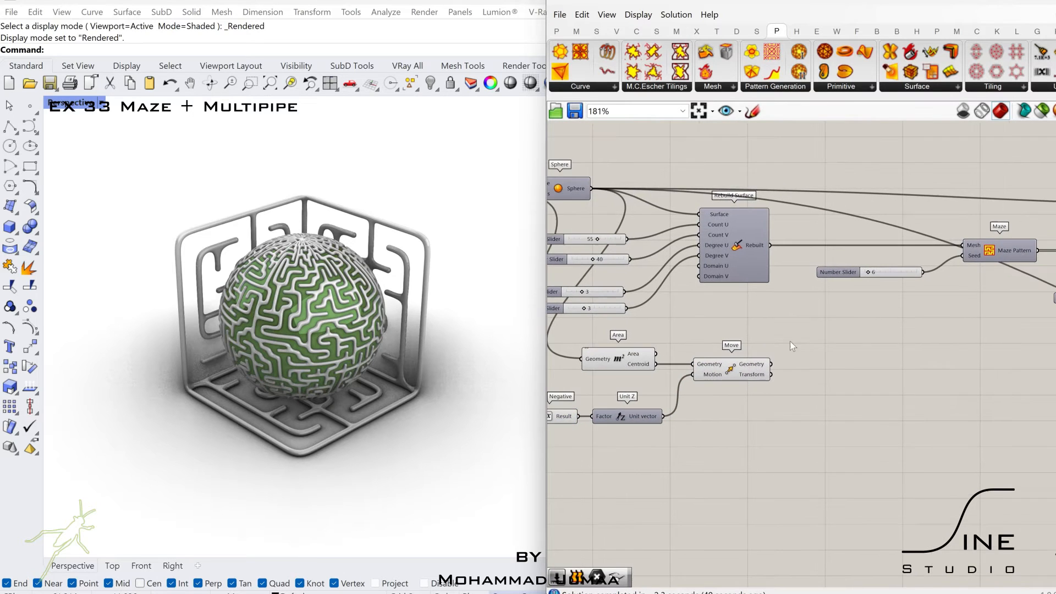
{"action": "right_click_drag", "start_coordinate": [796, 342], "coordinate": [885, 328]}
{"action": "left_click_drag", "start_coordinate": [883, 327], "coordinate": [678, 419]}
{"action": "left_click_drag", "start_coordinate": [700, 352], "coordinate": [655, 418]}
{"action": "left_click", "coordinate": [776, 305]}
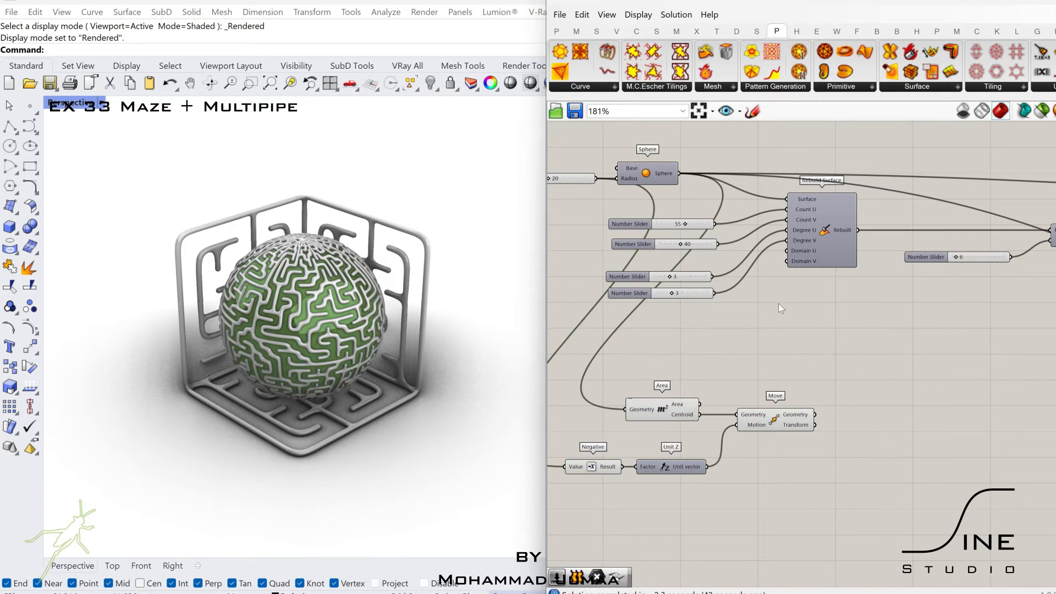
Step: Add a Data parameter after Sphere and route the Sphere output's downstream connections, including Rebuild Surface, through it
{"action": "right_click_drag", "start_coordinate": [779, 304], "coordinate": [747, 351]}
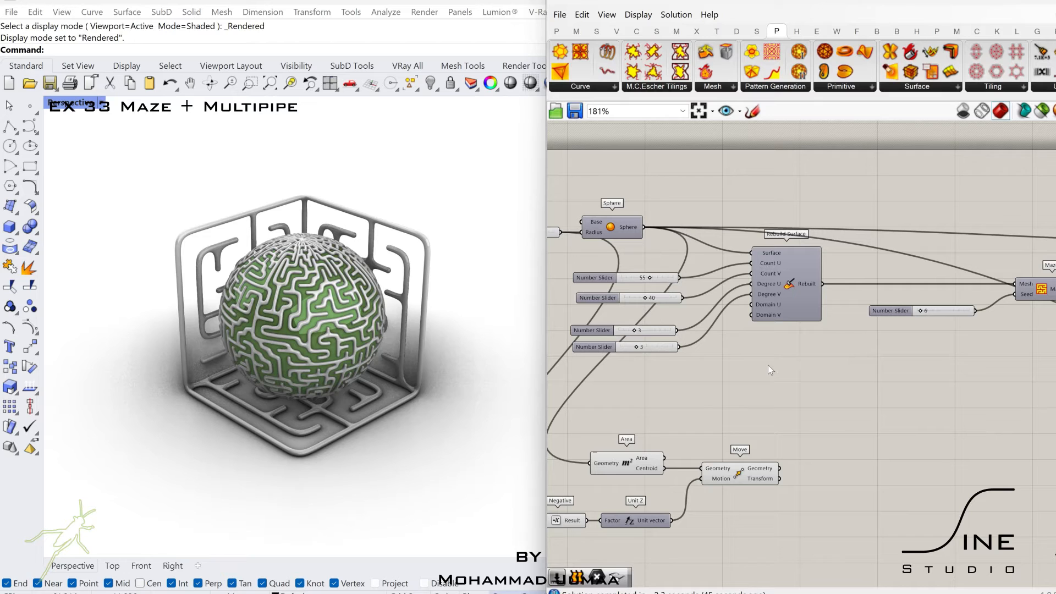
{"action": "double_click", "coordinate": [787, 367]}
{"action": "type", "text": "data"}
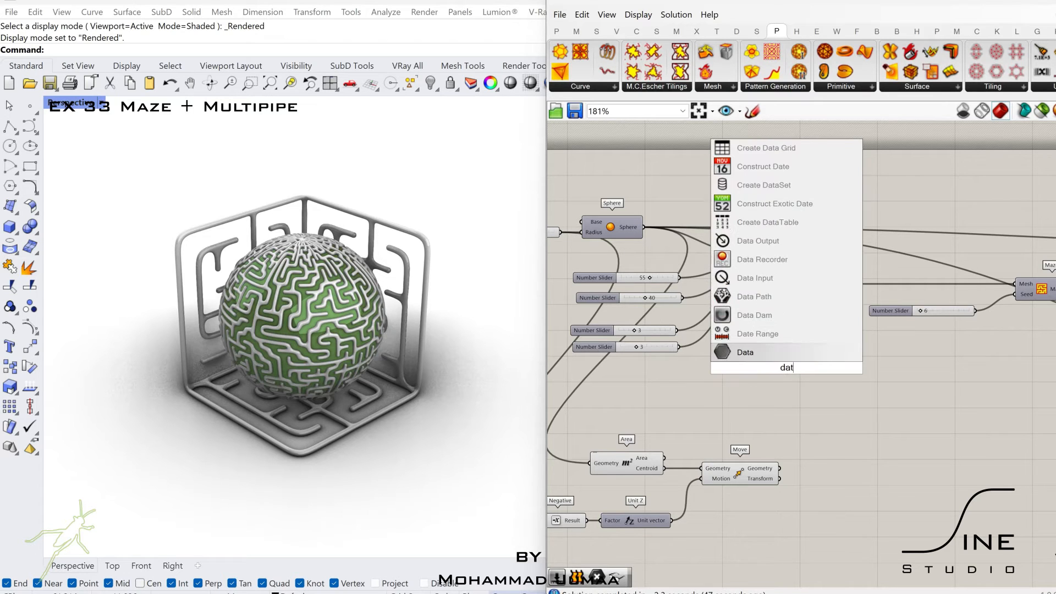
{"action": "key", "text": "Return"}
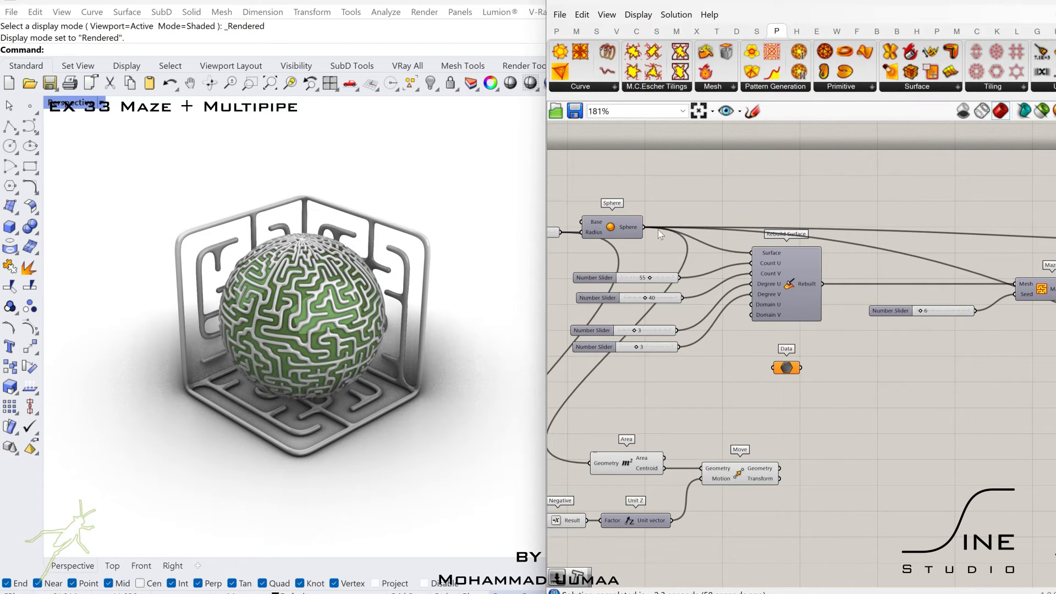
{"action": "left_click_drag", "start_coordinate": [645, 229], "coordinate": [592, 464]}
{"action": "left_click_drag", "start_coordinate": [793, 367], "coordinate": [705, 217]}
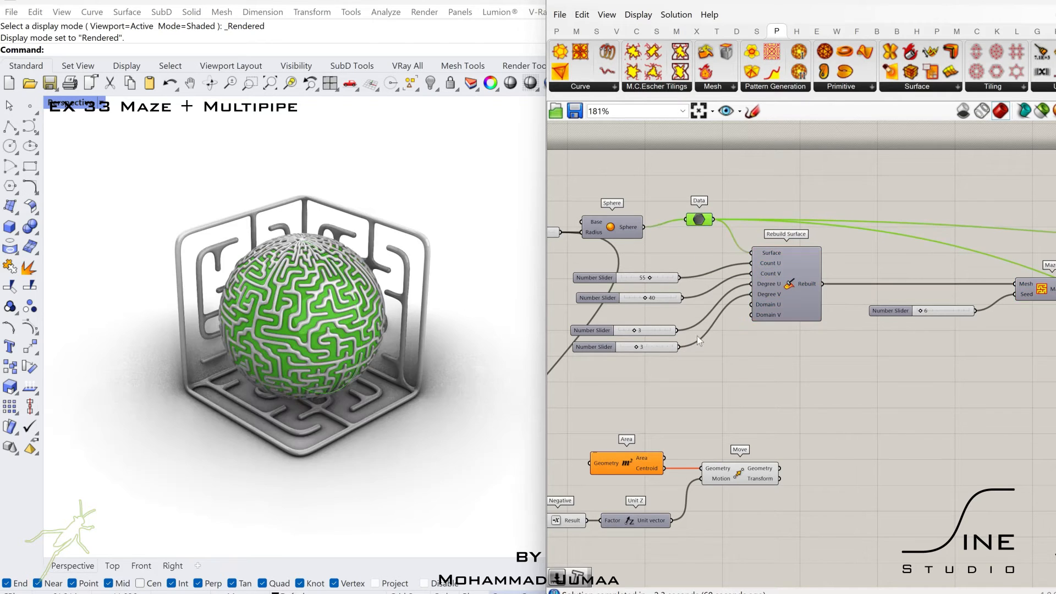
Step: Delete the extra lowest Custom Preview component fed by the Data parameter, below the MultiPipe preview
{"action": "scroll", "coordinate": [715, 338], "scroll_direction": "down", "scroll_amount": 2}
{"action": "right_click_drag", "start_coordinate": [791, 340], "coordinate": [709, 330]}
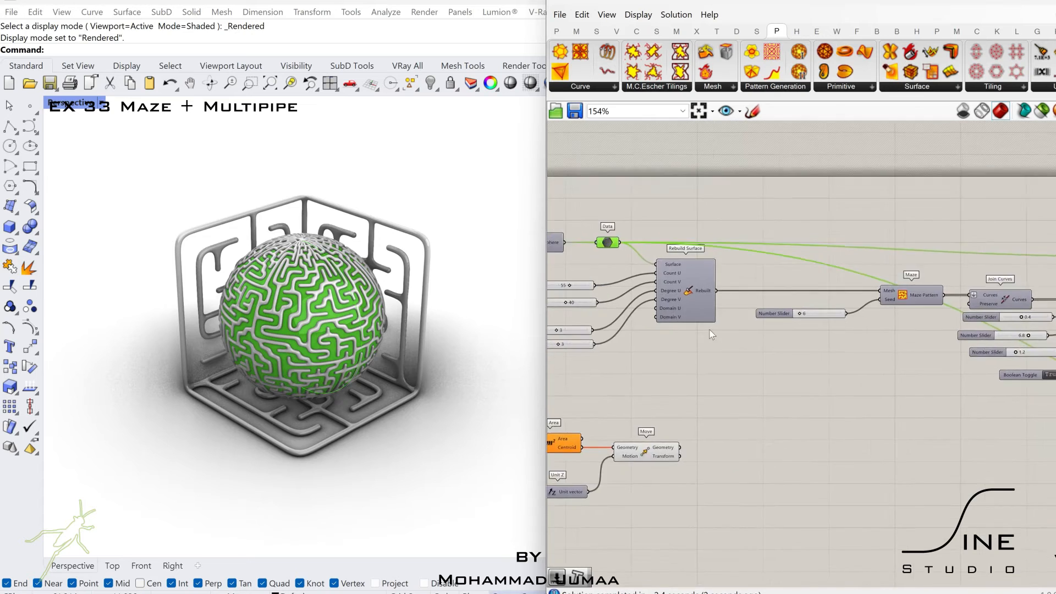
{"action": "scroll", "coordinate": [709, 331], "scroll_direction": "down", "scroll_amount": 4}
{"action": "right_click_drag", "start_coordinate": [1051, 398], "coordinate": [905, 380]}
{"action": "scroll", "coordinate": [963, 388], "scroll_direction": "up", "scroll_amount": 2}
{"action": "left_click_drag", "start_coordinate": [964, 388], "coordinate": [744, 392]}
{"action": "scroll", "coordinate": [750, 309], "scroll_direction": "up", "scroll_amount": 5}
{"action": "right_click_drag", "start_coordinate": [746, 393], "coordinate": [902, 394]}
{"action": "scroll", "coordinate": [902, 394], "scroll_direction": "down", "scroll_amount": 2}
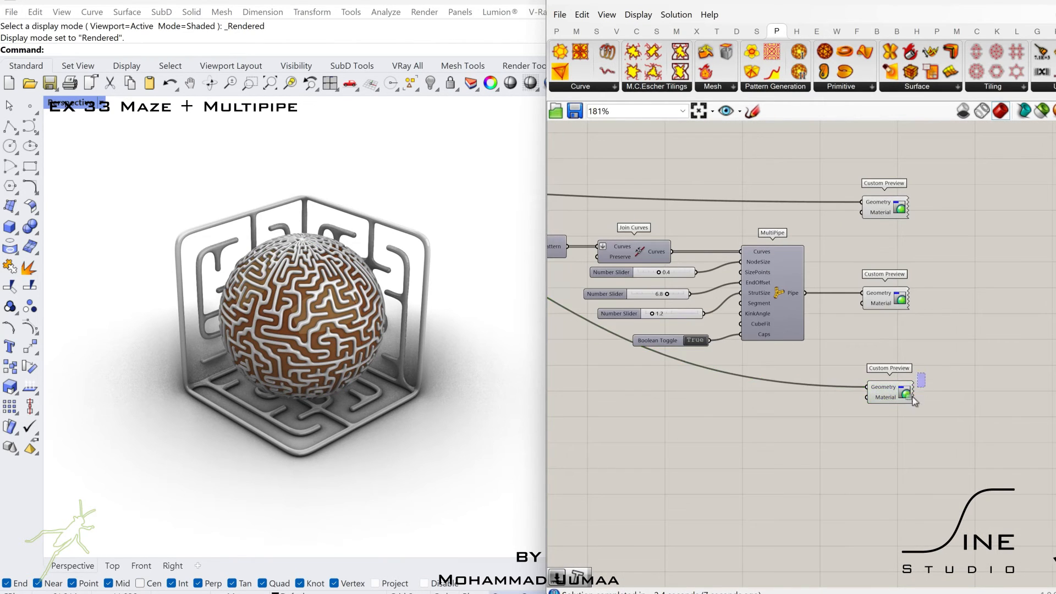
{"action": "right_click_drag", "start_coordinate": [867, 432], "coordinate": [932, 382]}
{"action": "key", "text": "Delete"}
Step: Shift the Data parameter slightly farther away from the Sphere component
{"action": "right_click_drag", "start_coordinate": [834, 381], "coordinate": [963, 387]}
{"action": "scroll", "coordinate": [682, 289], "scroll_direction": "down", "scroll_amount": 4}
{"action": "right_click_drag", "start_coordinate": [682, 289], "coordinate": [991, 334]}
{"action": "scroll", "coordinate": [804, 271], "scroll_direction": "up", "scroll_amount": 5}
{"action": "left_click", "coordinate": [833, 266]}
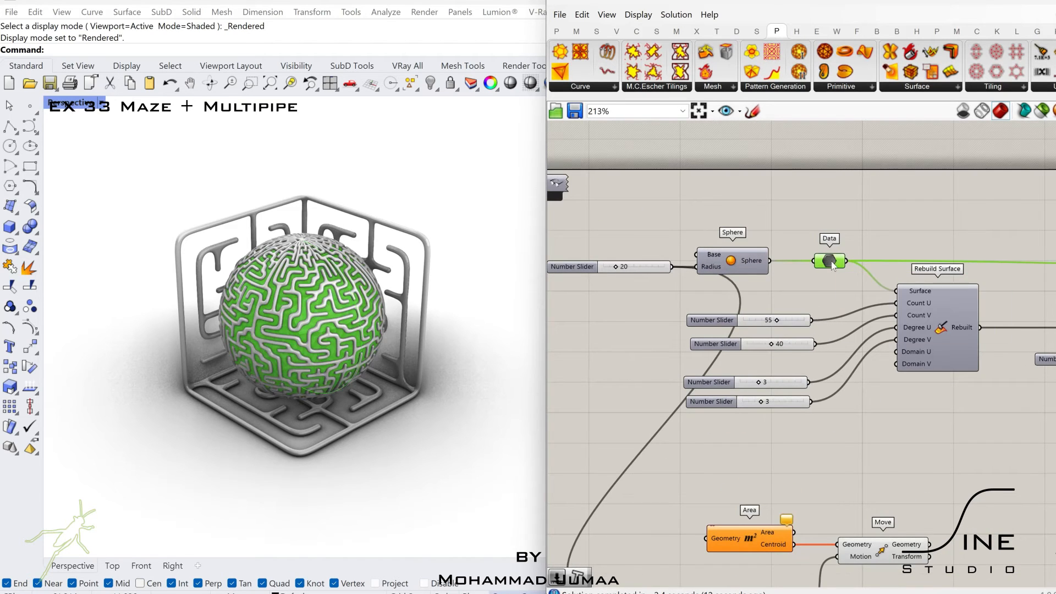
{"action": "left_click_drag", "start_coordinate": [830, 263], "coordinate": [844, 264]}
Step: Reconnect the Sphere output directly to Area's Geometry input, bypassing the Data parameter
{"action": "right_click_drag", "start_coordinate": [907, 457], "coordinate": [950, 321]}
{"action": "left_click_drag", "start_coordinate": [908, 360], "coordinate": [811, 470]}
{"action": "scroll", "coordinate": [770, 396], "scroll_direction": "down", "scroll_amount": 2}
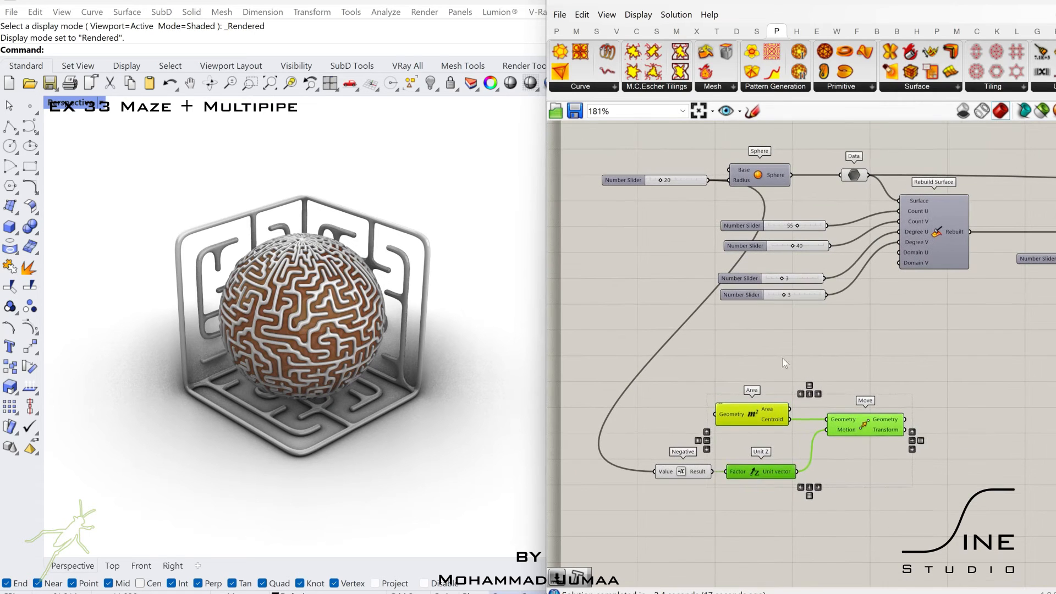
{"action": "left_click", "coordinate": [784, 358]}
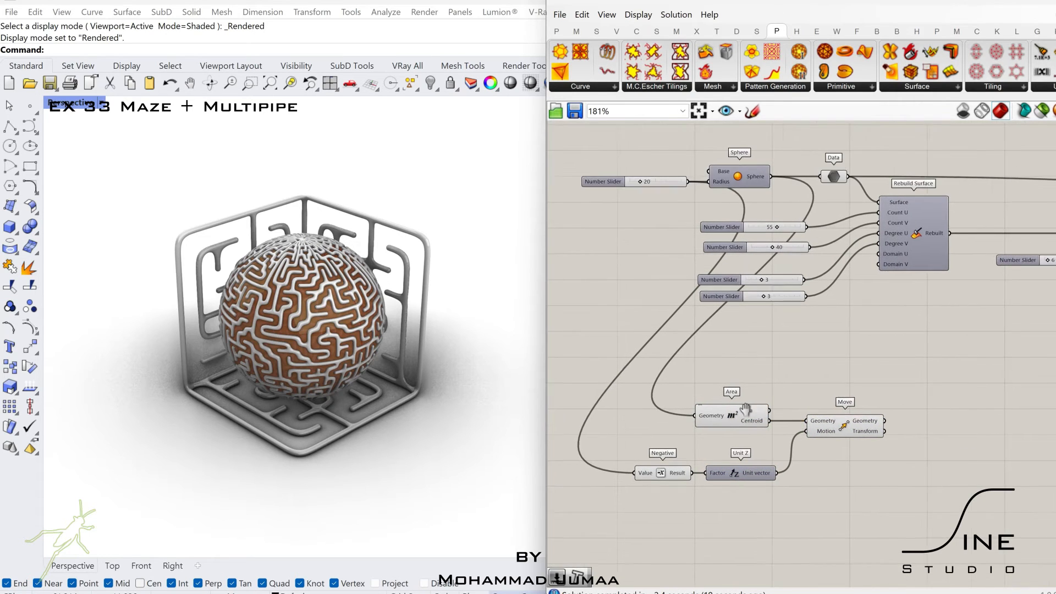
{"action": "right_click_drag", "start_coordinate": [796, 183], "coordinate": [703, 182]}
Step: Add a Cone component beside Move and connect the sphere's radius slider of 20 to its Radius input
{"action": "double_click", "coordinate": [859, 415]}
{"action": "type", "text": "co"}
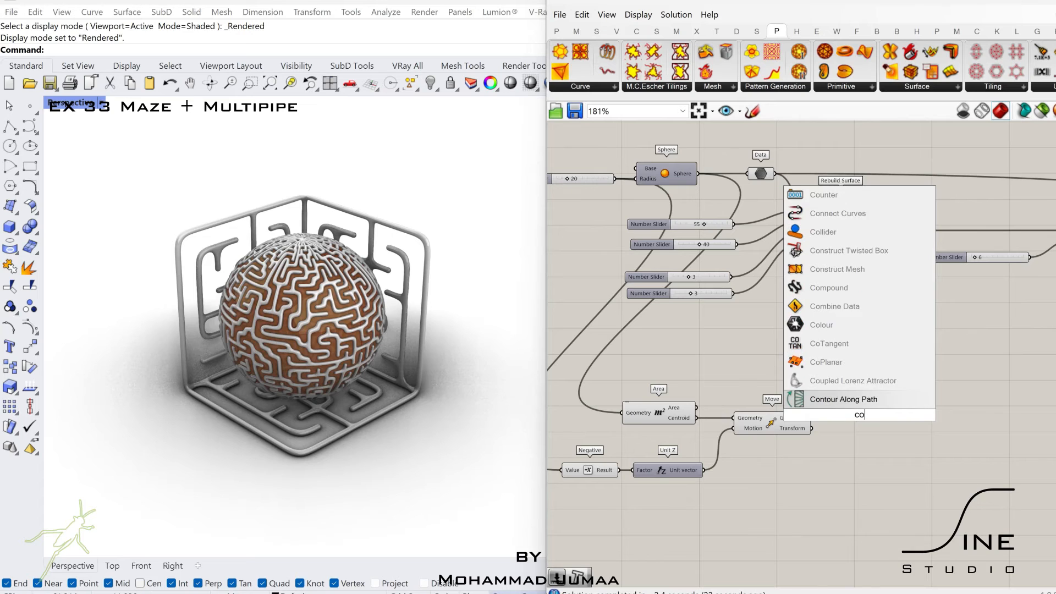
{"action": "type", "text": "ne"}
{"action": "key", "text": "Return"}
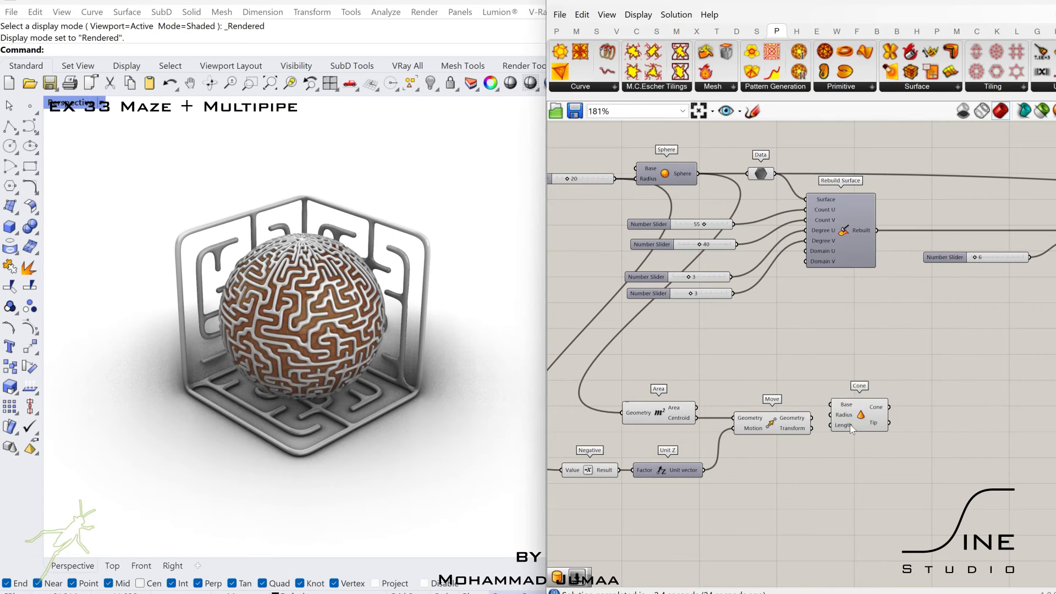
{"action": "right_click_drag", "start_coordinate": [796, 377], "coordinate": [817, 379]}
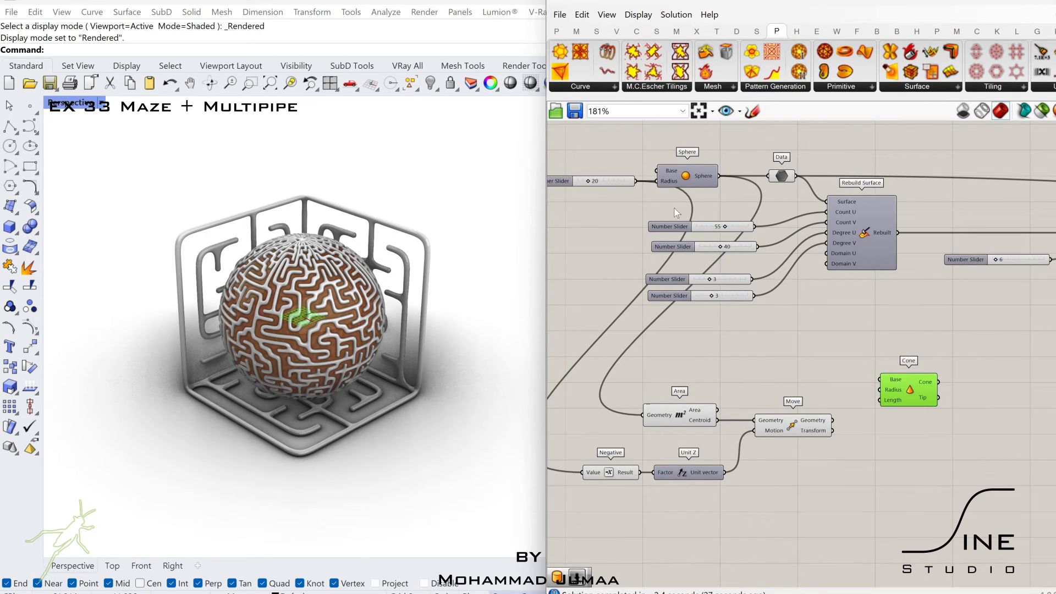
{"action": "left_click_drag", "start_coordinate": [639, 182], "coordinate": [878, 391]}
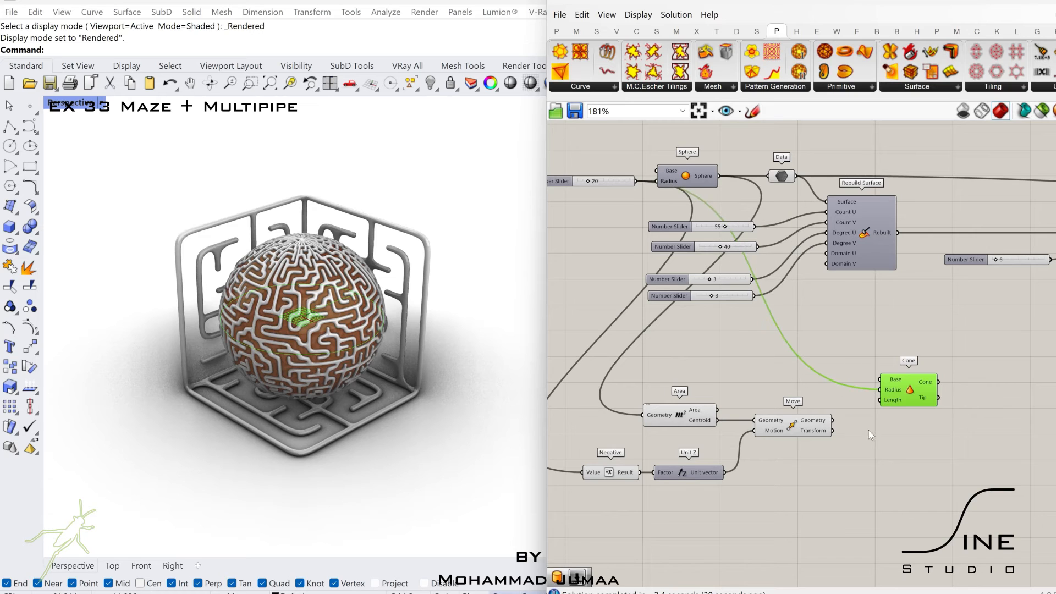
Step: Connect a new number slider of 40 to the Cone's Length and Move's Geometry output to its Base
{"action": "double_click", "coordinate": [850, 480]}
{"action": "type", "text": "4"}
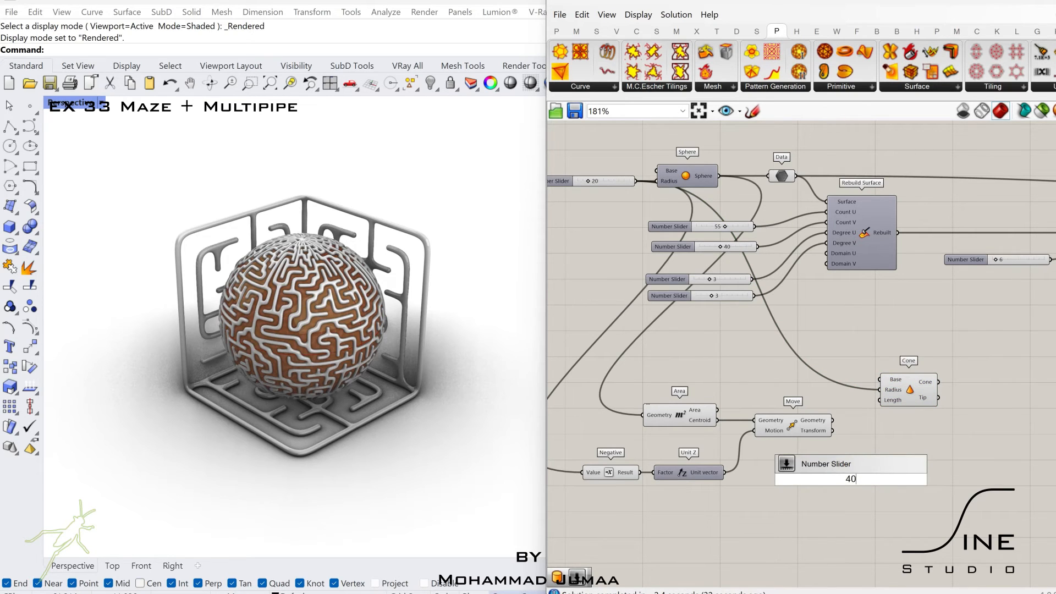
{"action": "type", "text": "0"}
{"action": "key", "text": "Return"}
{"action": "left_click_drag", "start_coordinate": [906, 479], "coordinate": [879, 400]}
{"action": "left_click", "coordinate": [910, 394]}
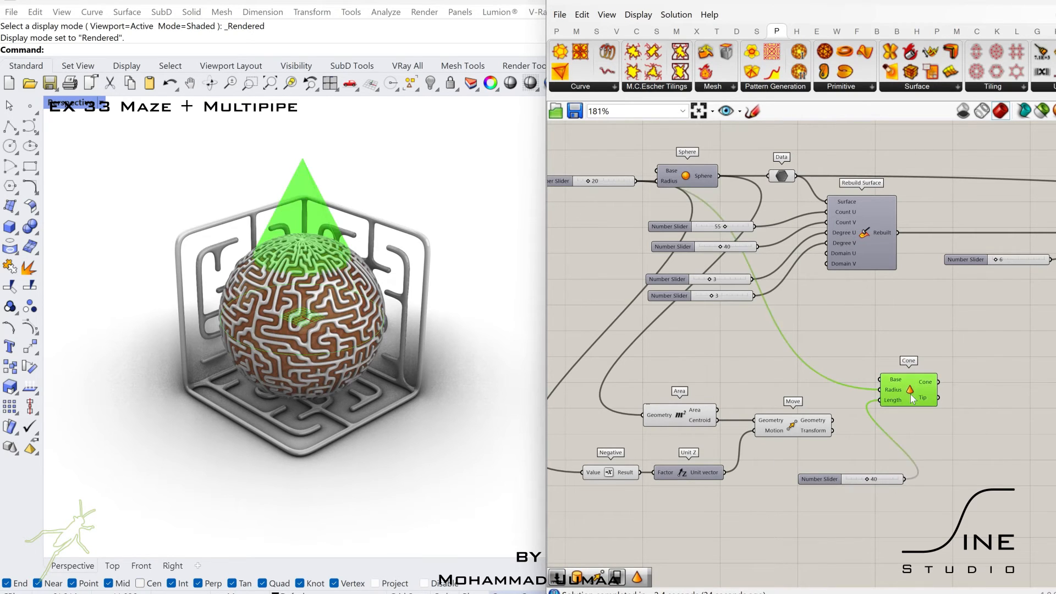
{"action": "right_click_drag", "start_coordinate": [910, 394], "coordinate": [895, 398]}
{"action": "left_click_drag", "start_coordinate": [819, 425], "coordinate": [875, 386]}
{"action": "right_click_drag", "start_coordinate": [908, 406], "coordinate": [906, 423]}
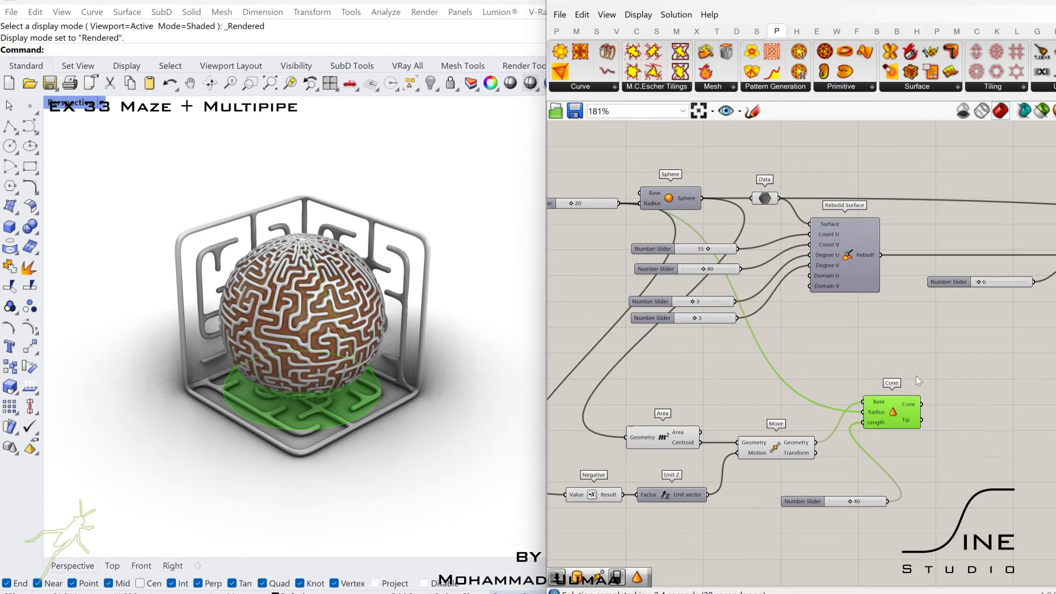
Step: Connect the Cone output to the Data parameter in place of the Sphere
{"action": "left_click_drag", "start_coordinate": [922, 404], "coordinate": [762, 220]}
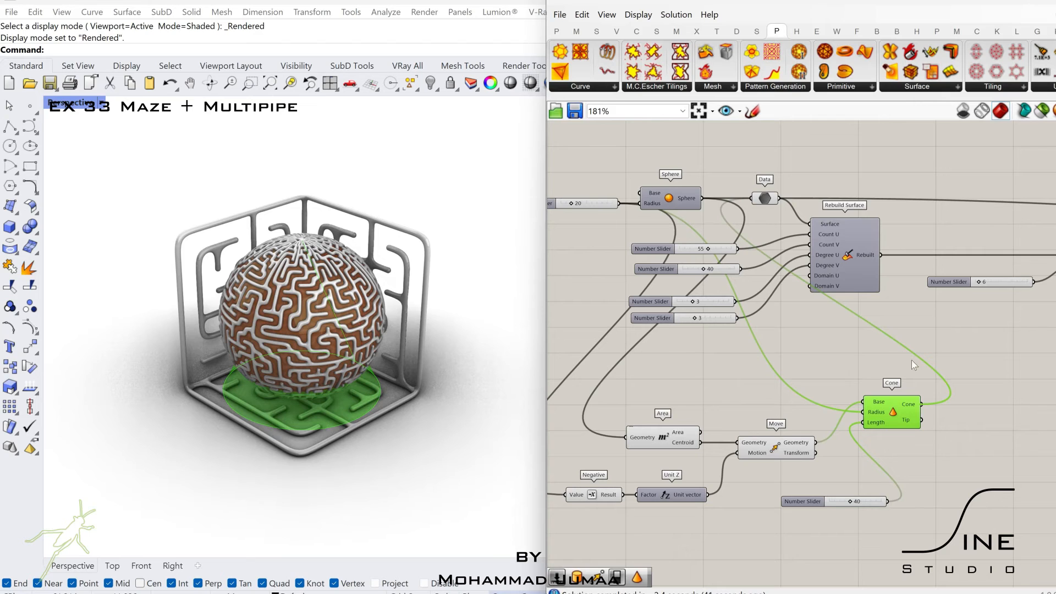
{"action": "left_click", "coordinate": [893, 453]}
{"action": "right_click_drag", "start_coordinate": [893, 455], "coordinate": [892, 396]}
Step: Turn off the preview of the Area, Move, Negative, Unit Z and Cone components and of the Data parameter
{"action": "left_click_drag", "start_coordinate": [901, 304], "coordinate": [615, 461]}
{"action": "middle_click", "coordinate": [695, 390]}
{"action": "left_click", "coordinate": [755, 346]}
{"action": "right_click_drag", "start_coordinate": [918, 410], "coordinate": [882, 393]}
{"action": "scroll", "coordinate": [882, 393], "scroll_direction": "down", "scroll_amount": 3}
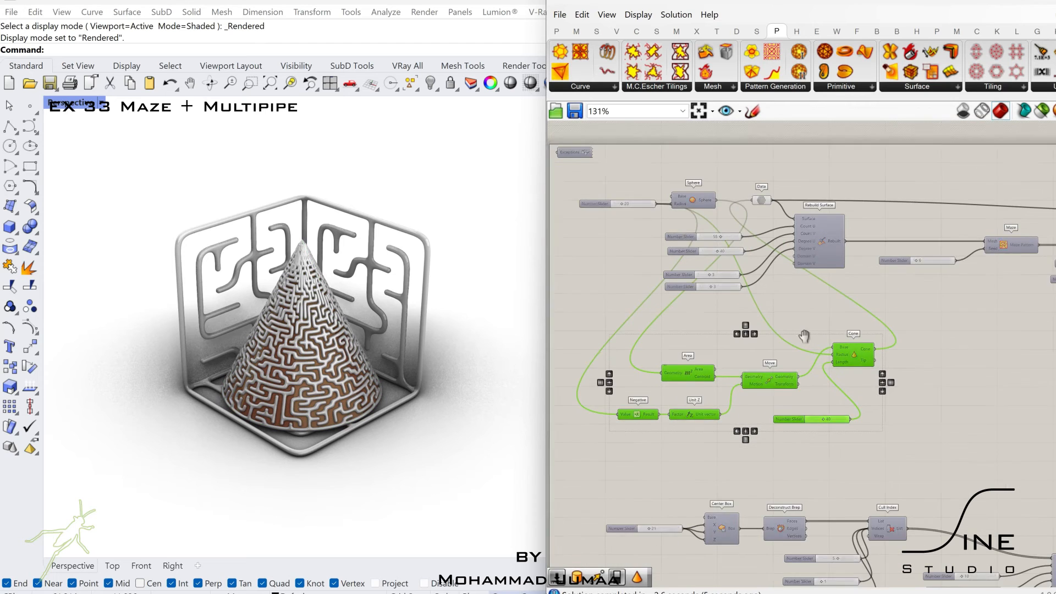
{"action": "middle_click", "coordinate": [777, 205]}
{"action": "left_click", "coordinate": [806, 175]}
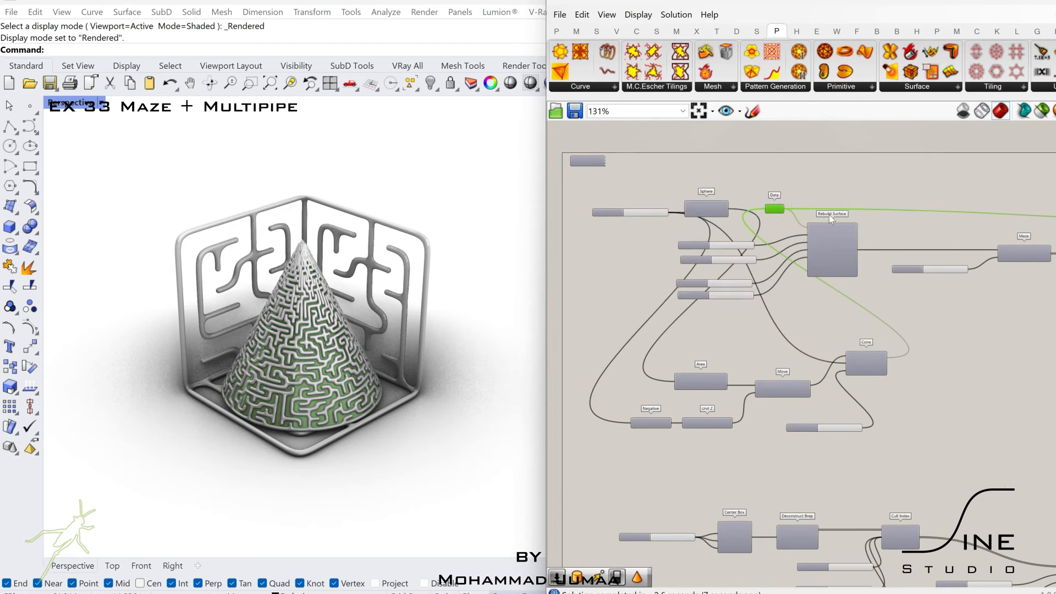
Step: Add a Cylinder component below Cone and connect the number slider of 40 to its Length input
{"action": "scroll", "coordinate": [870, 371], "scroll_direction": "up", "scroll_amount": 2}
{"action": "scroll", "coordinate": [892, 392], "scroll_direction": "up", "scroll_amount": 2}
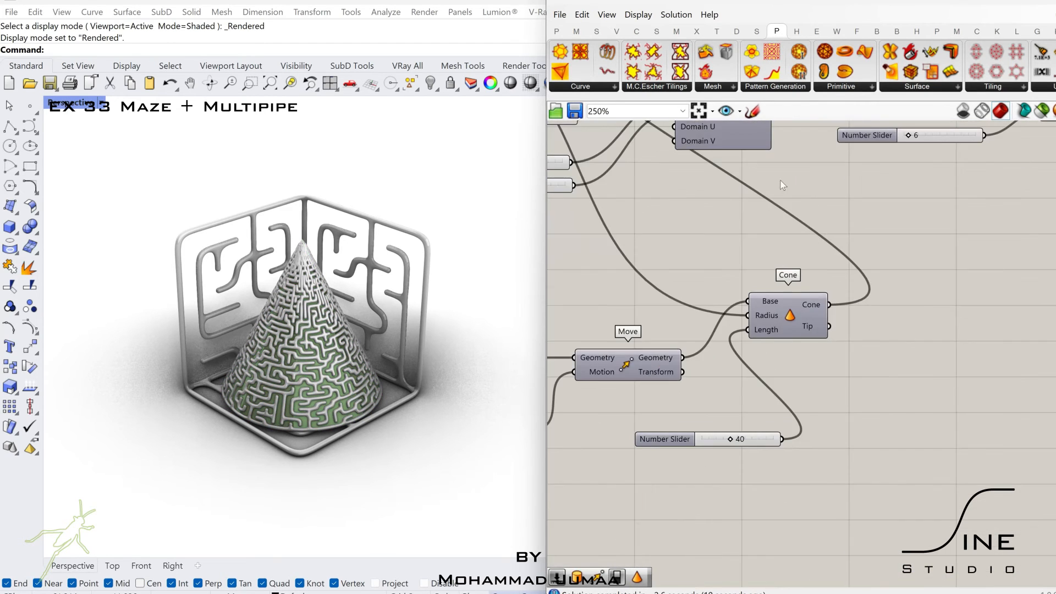
{"action": "left_click", "coordinate": [656, 31]}
{"action": "left_click", "coordinate": [770, 87]}
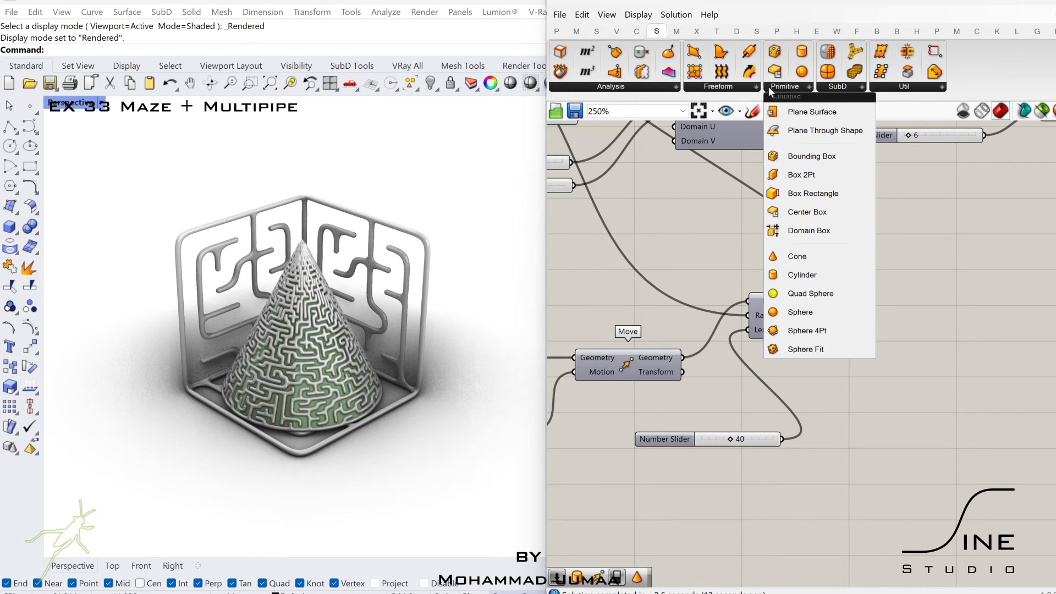
{"action": "left_click_drag", "start_coordinate": [808, 275], "coordinate": [862, 388]}
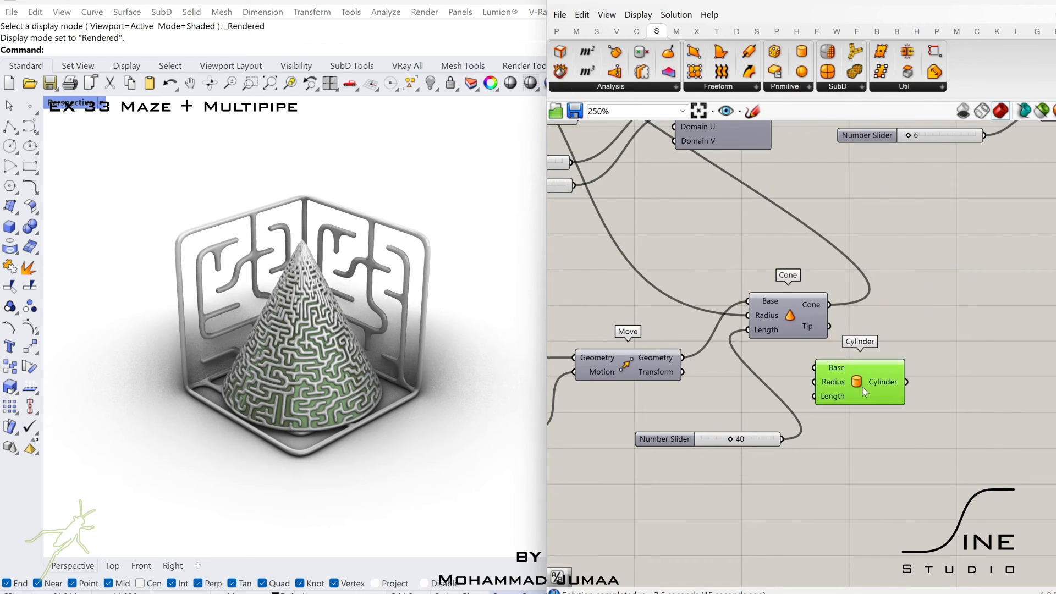
{"action": "right_click_drag", "start_coordinate": [783, 437], "coordinate": [864, 436]}
{"action": "left_click_drag", "start_coordinate": [877, 396], "coordinate": [878, 397]}
{"action": "scroll", "coordinate": [869, 385], "scroll_direction": "down", "scroll_amount": 1}
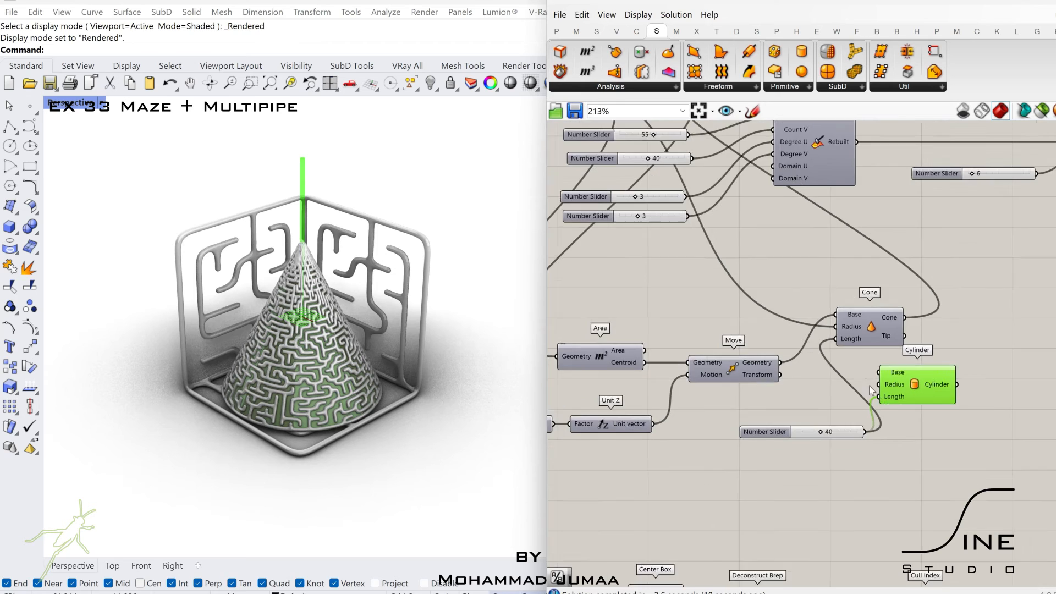
Step: Connect the sphere's radius slider of 20 to the Cylinder's Radius and Move's Geometry output to its Base
{"action": "right_click_drag", "start_coordinate": [869, 385], "coordinate": [988, 468]}
{"action": "left_click_drag", "start_coordinate": [960, 405], "coordinate": [983, 478]}
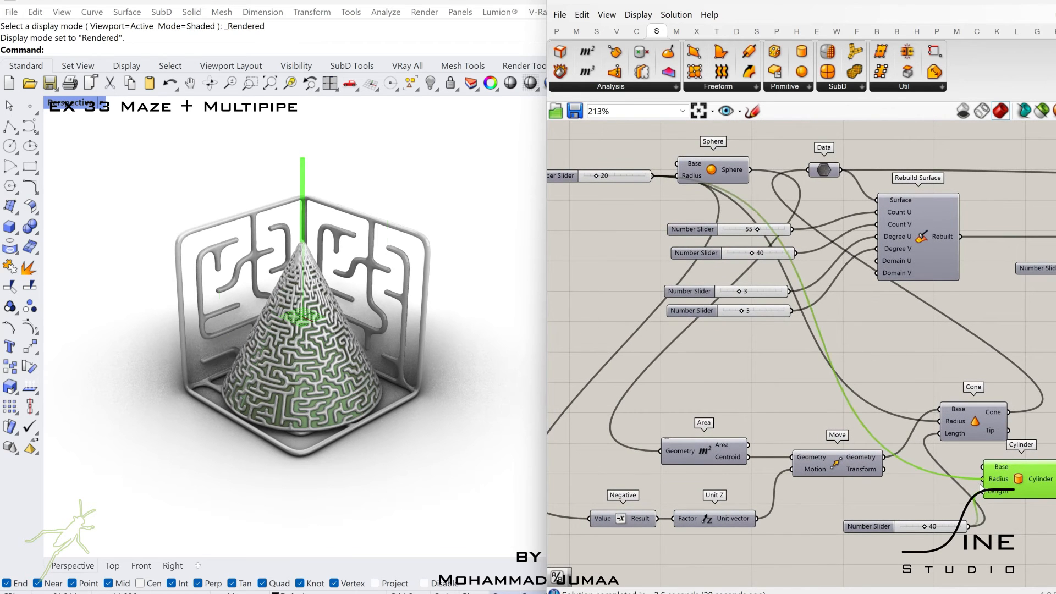
{"action": "scroll", "coordinate": [981, 474], "scroll_direction": "down", "scroll_amount": 2}
{"action": "right_click_drag", "start_coordinate": [980, 474], "coordinate": [942, 488]}
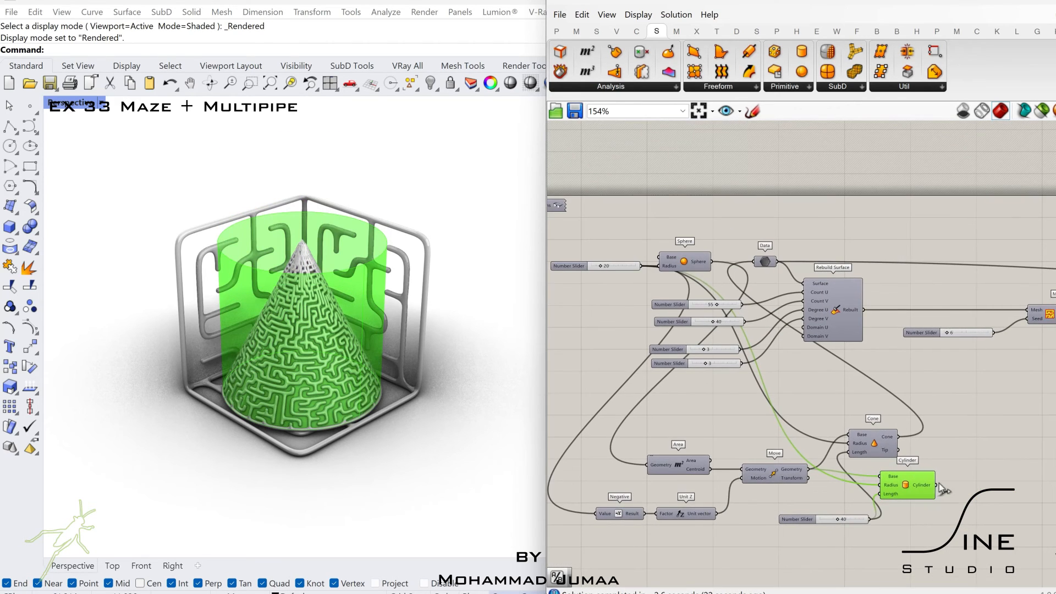
Step: Connect the Cylinder output to the Data parameter as its only source and turn off the Cylinder's preview
{"action": "left_click_drag", "start_coordinate": [936, 484], "coordinate": [763, 271]}
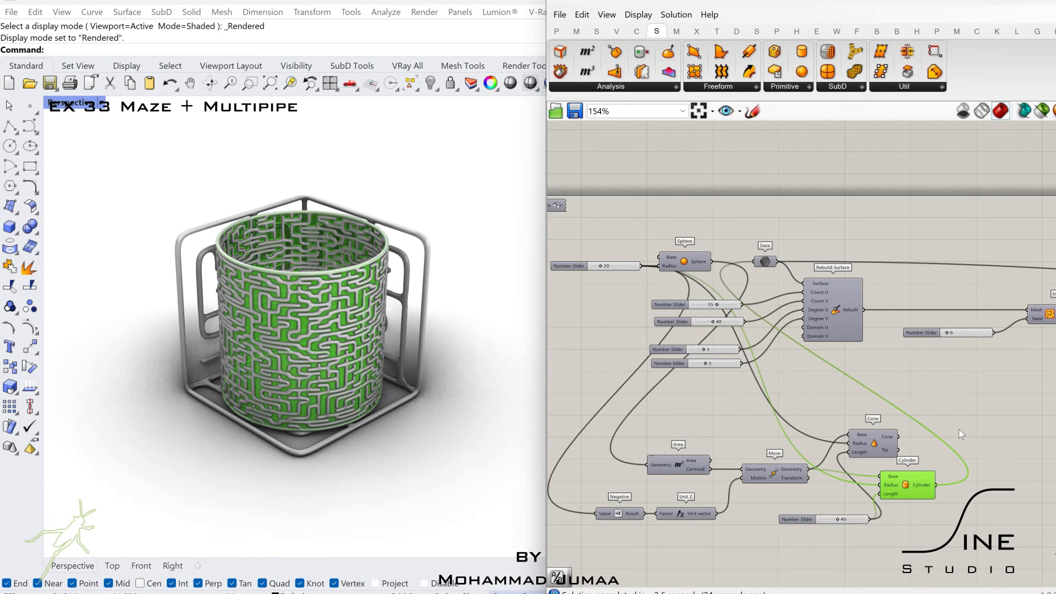
{"action": "left_click", "coordinate": [941, 459]}
{"action": "right_click_drag", "start_coordinate": [941, 458], "coordinate": [925, 442]}
{"action": "middle_click", "coordinate": [877, 465]}
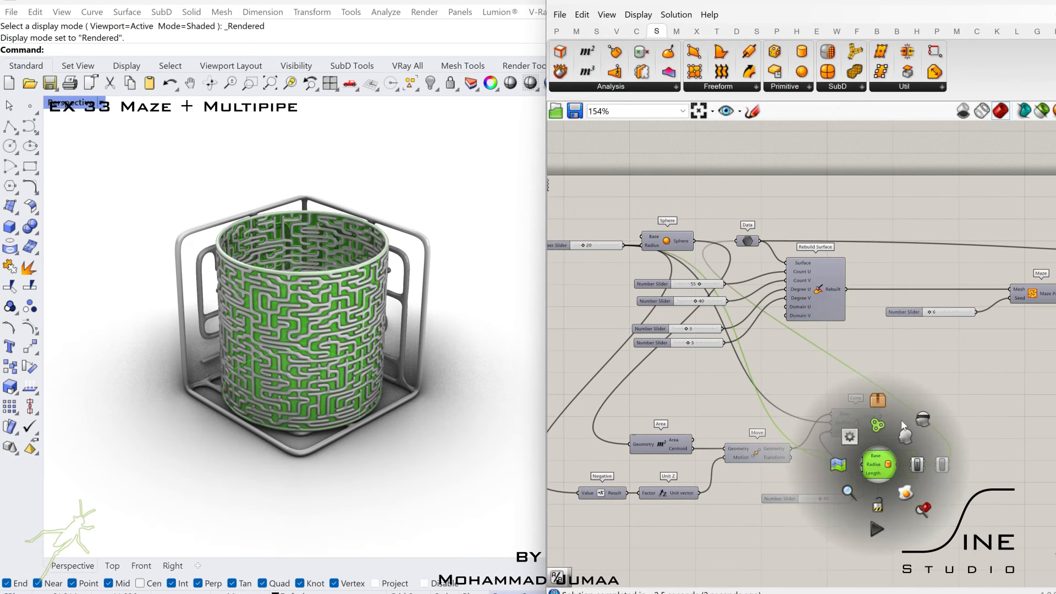
{"action": "left_click", "coordinate": [891, 467]}
Step: Restore the Sphere output as the Data parameter's source in place of the Cylinder
{"action": "right_click_drag", "start_coordinate": [928, 388], "coordinate": [942, 399]}
{"action": "left_click", "coordinate": [940, 394]}
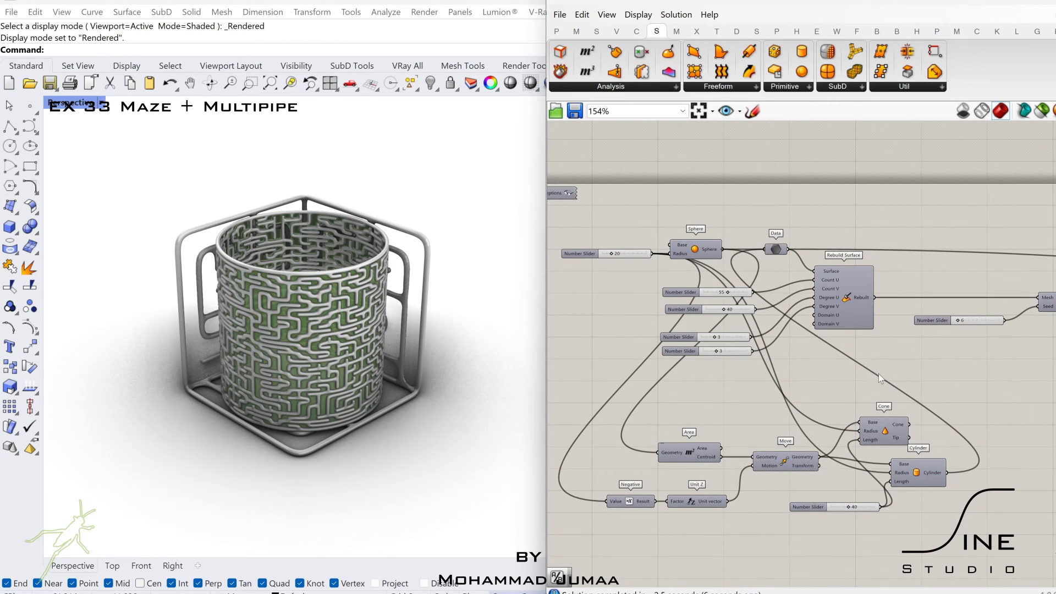
{"action": "key", "text": "ctrl+z"}
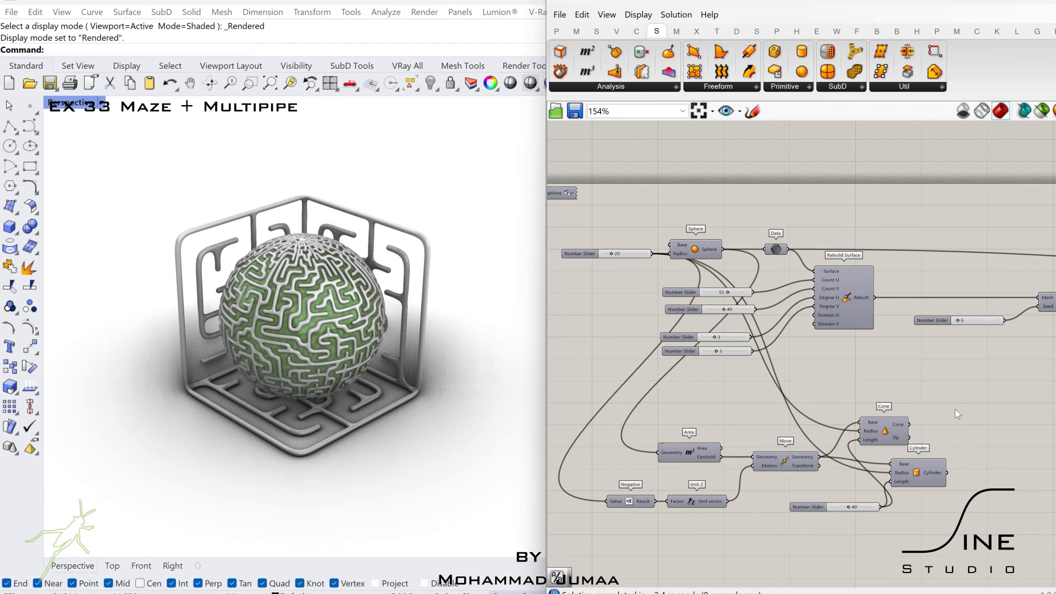
Step: Set the number slider feeding the sphere Maze component's Seed to 17
{"action": "right_click_drag", "start_coordinate": [955, 408], "coordinate": [800, 376]}
{"action": "scroll", "coordinate": [800, 376], "scroll_direction": "up", "scroll_amount": 5}
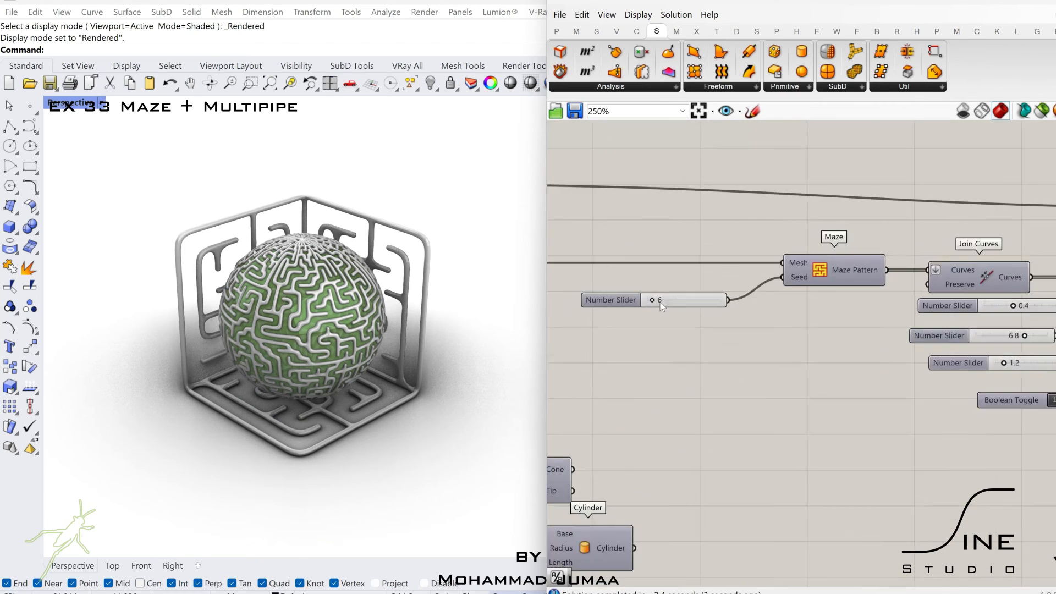
{"action": "scroll", "coordinate": [689, 314], "scroll_direction": "up", "scroll_amount": 2}
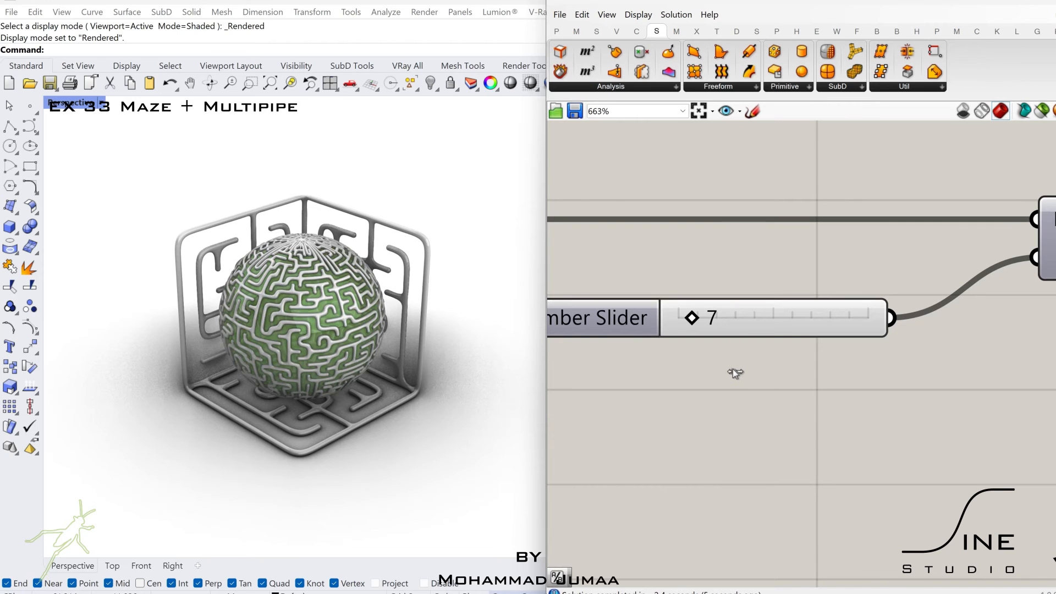
{"action": "left_click_drag", "start_coordinate": [714, 378], "coordinate": [756, 393]}
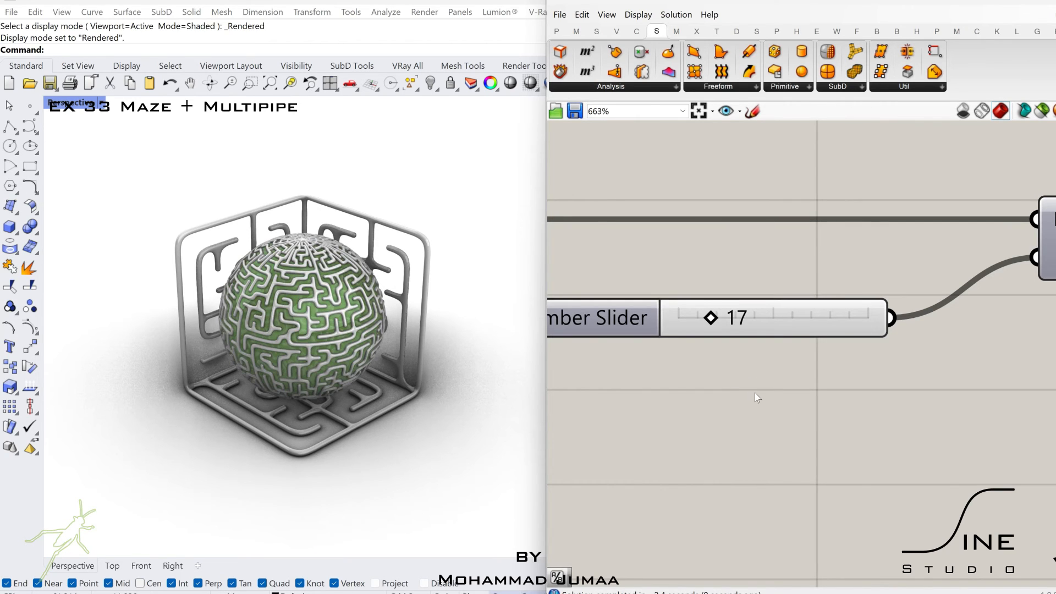
Step: Set the sphere Rebuild Surface's Count V slider to 20, and its Count U slider to 20 as well
{"action": "scroll", "coordinate": [851, 401], "scroll_direction": "down", "scroll_amount": 8}
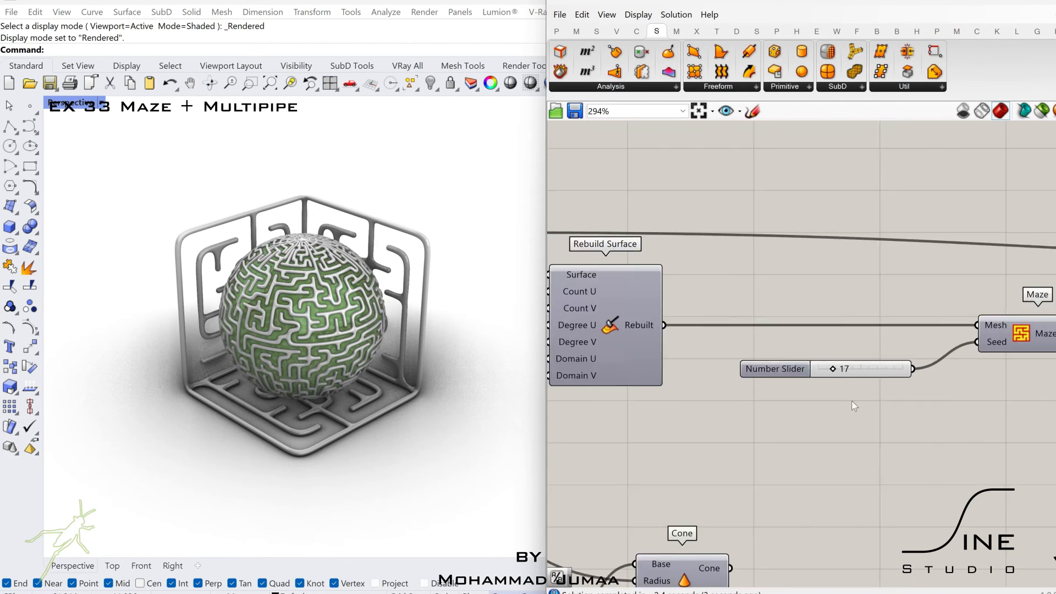
{"action": "scroll", "coordinate": [754, 370], "scroll_direction": "up", "scroll_amount": 4}
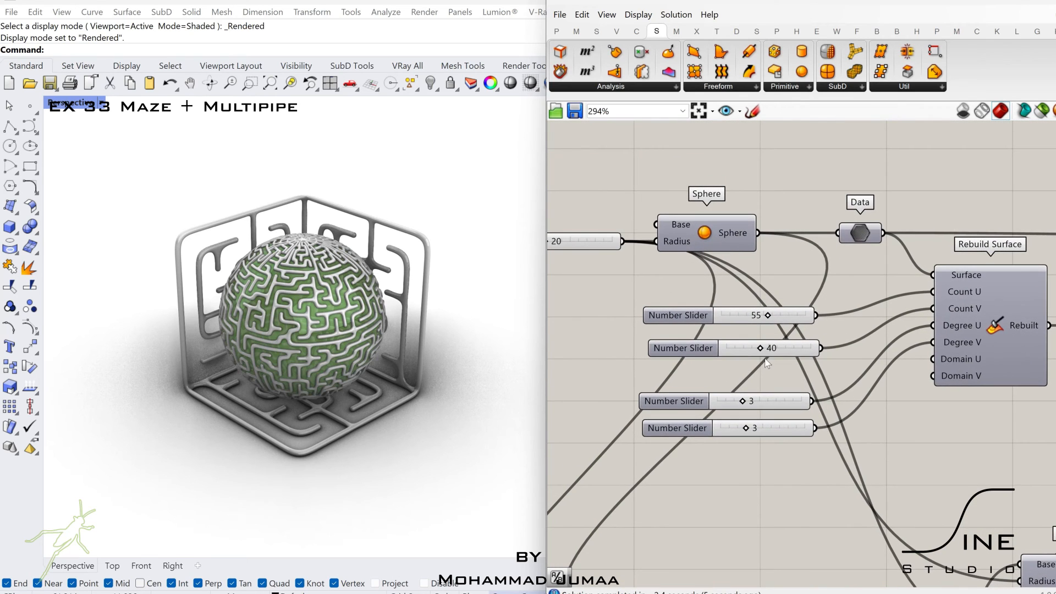
{"action": "scroll", "coordinate": [765, 371], "scroll_direction": "up", "scroll_amount": 3}
{"action": "double_click", "coordinate": [762, 348]}
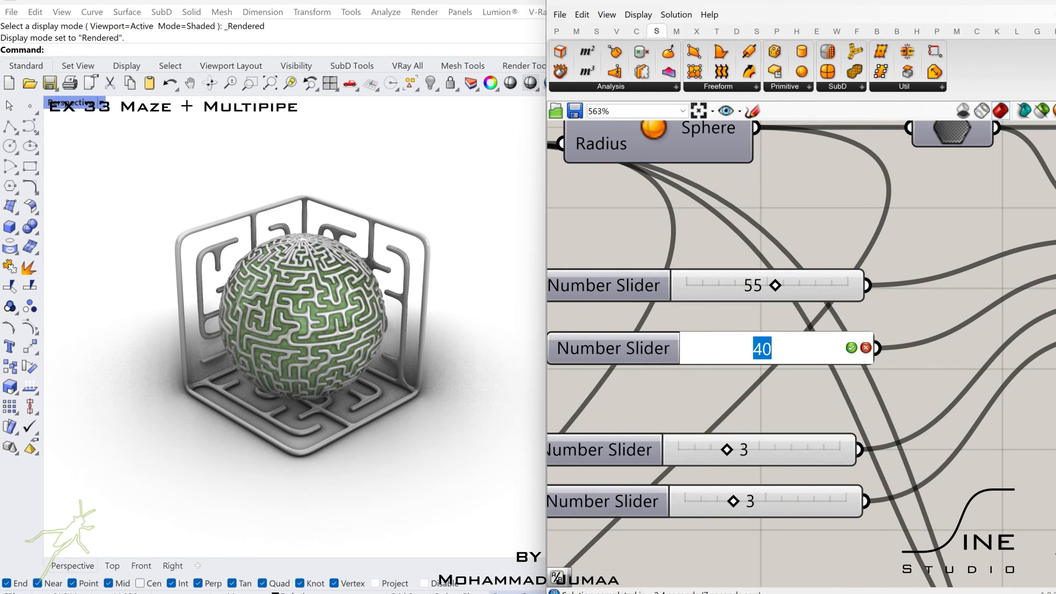
{"action": "type", "text": "20"}
{"action": "key", "text": "Return"}
{"action": "left_click", "coordinate": [763, 293]}
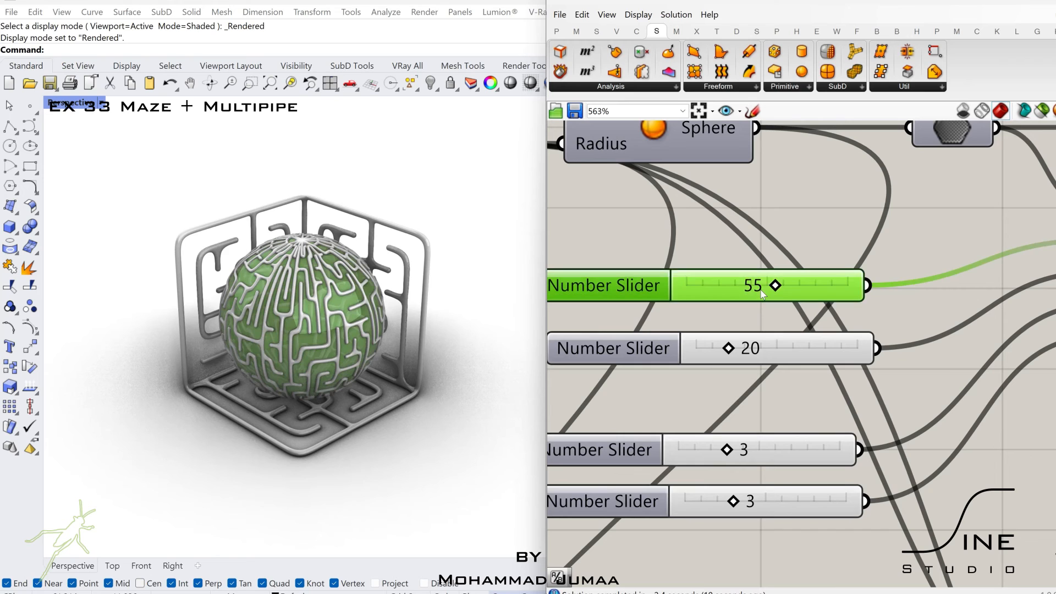
{"action": "double_click", "coordinate": [763, 293]}
{"action": "type", "text": "20"}
{"action": "key", "text": "Return"}
Step: Set the sphere Rebuild Surface's Count V and Count U sliders both to 50
{"action": "double_click", "coordinate": [755, 333]}
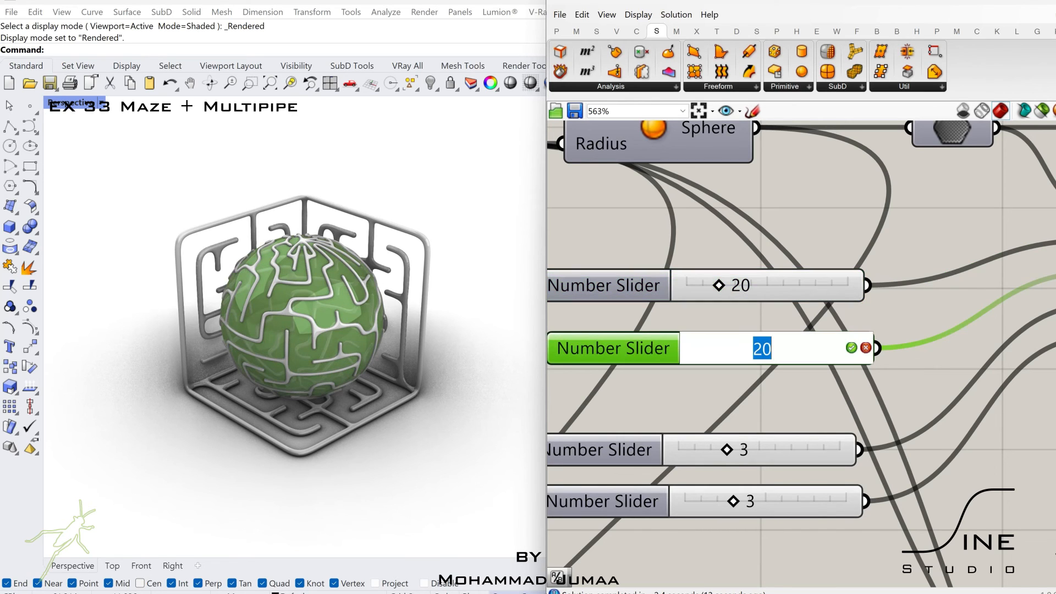
{"action": "type", "text": "50"}
{"action": "key", "text": "Return"}
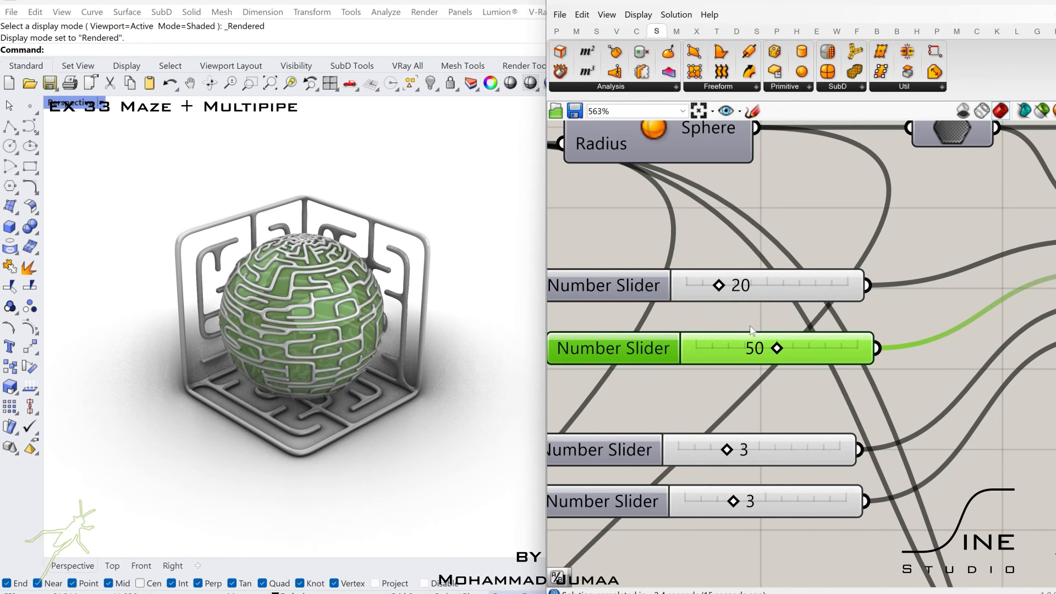
{"action": "double_click", "coordinate": [765, 286]}
{"action": "type", "text": "50"}
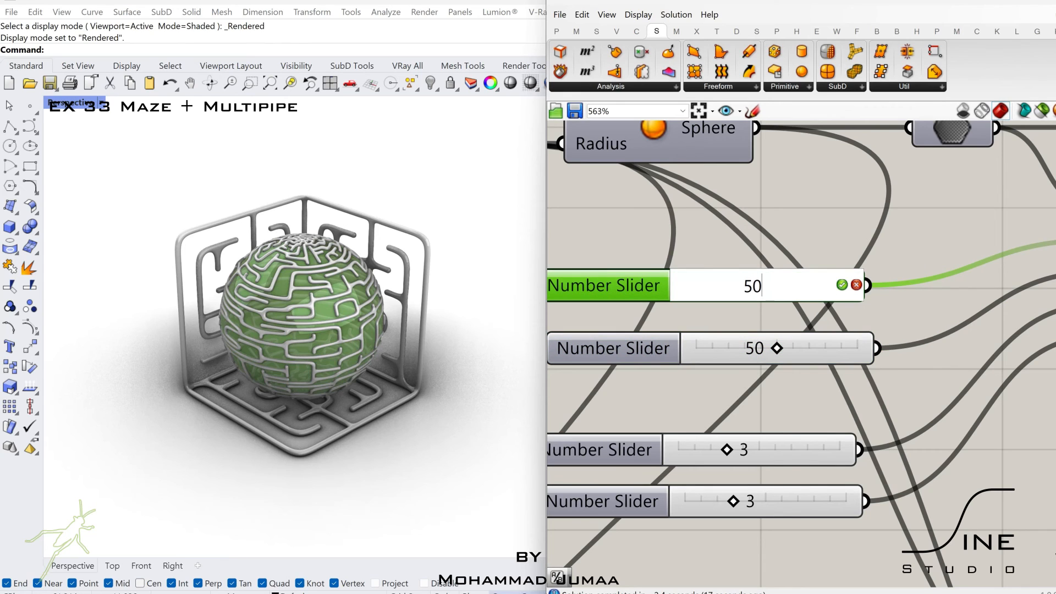
{"action": "key", "text": "Return"}
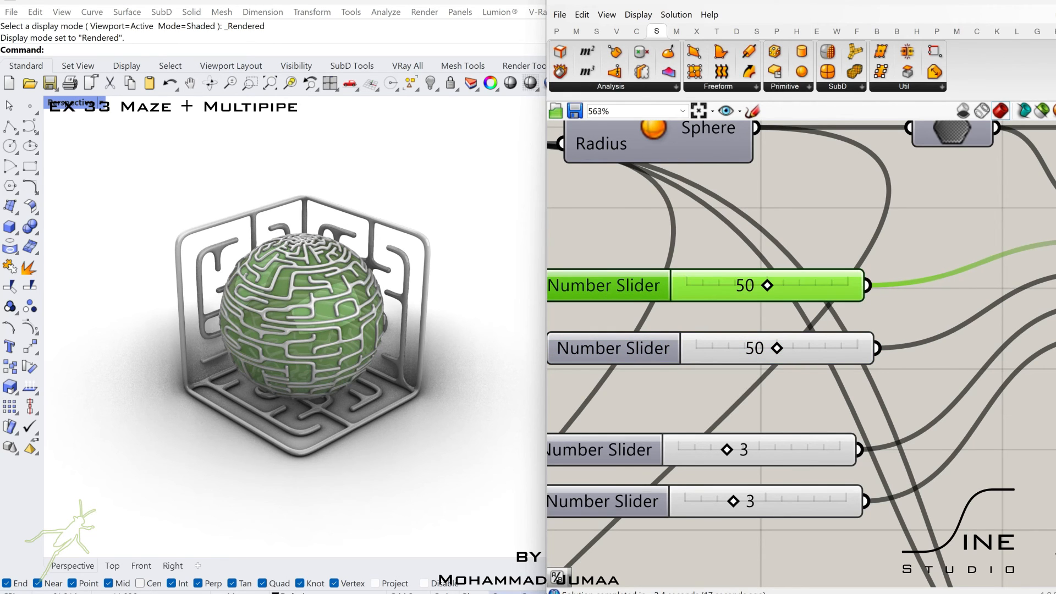
{"action": "left_click", "coordinate": [772, 314]}
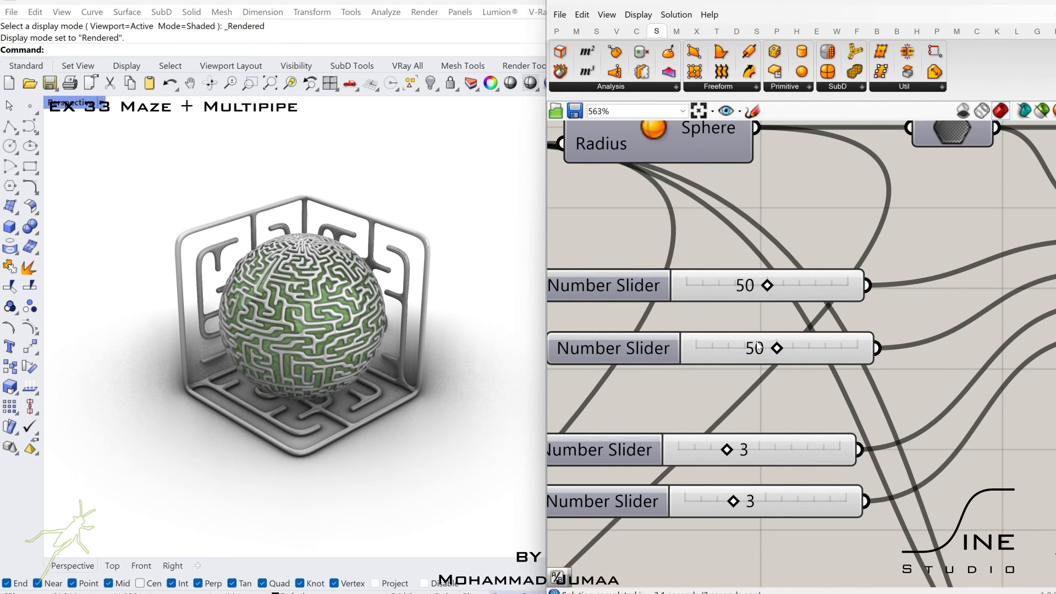
Step: Disconnect the number sliders with values 5, 1 and 0 from the Indices input of the box's Cull Index
{"action": "scroll", "coordinate": [761, 341], "scroll_direction": "down", "scroll_amount": 8}
{"action": "right_click_drag", "start_coordinate": [818, 344], "coordinate": [699, 219]}
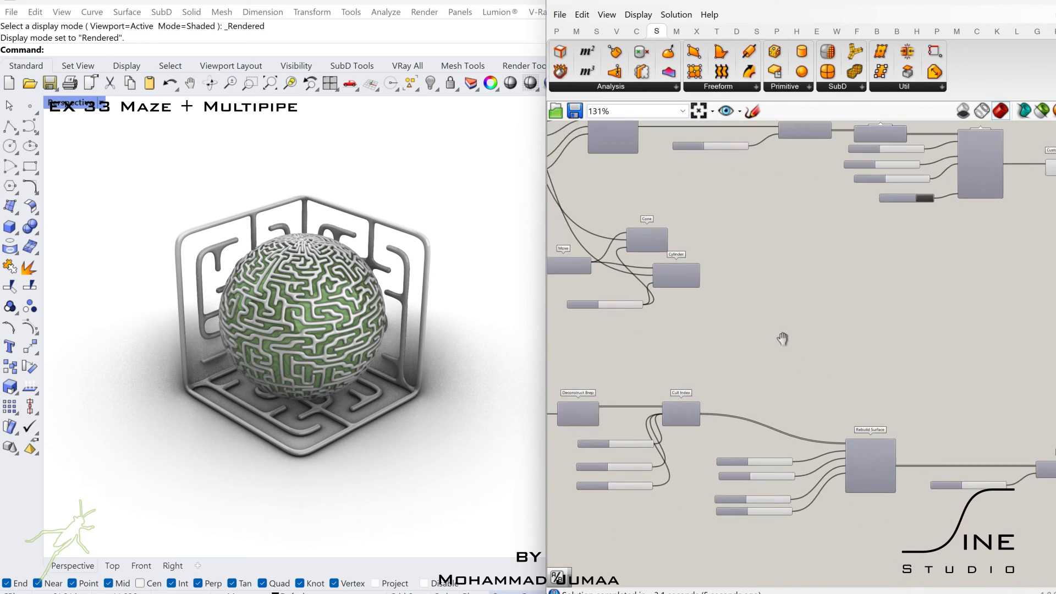
{"action": "right_click_drag", "start_coordinate": [783, 339], "coordinate": [726, 268]}
{"action": "scroll", "coordinate": [821, 393], "scroll_direction": "up", "scroll_amount": 1}
{"action": "right_click_drag", "start_coordinate": [871, 402], "coordinate": [1054, 411]}
{"action": "scroll", "coordinate": [675, 416], "scroll_direction": "up", "scroll_amount": 6}
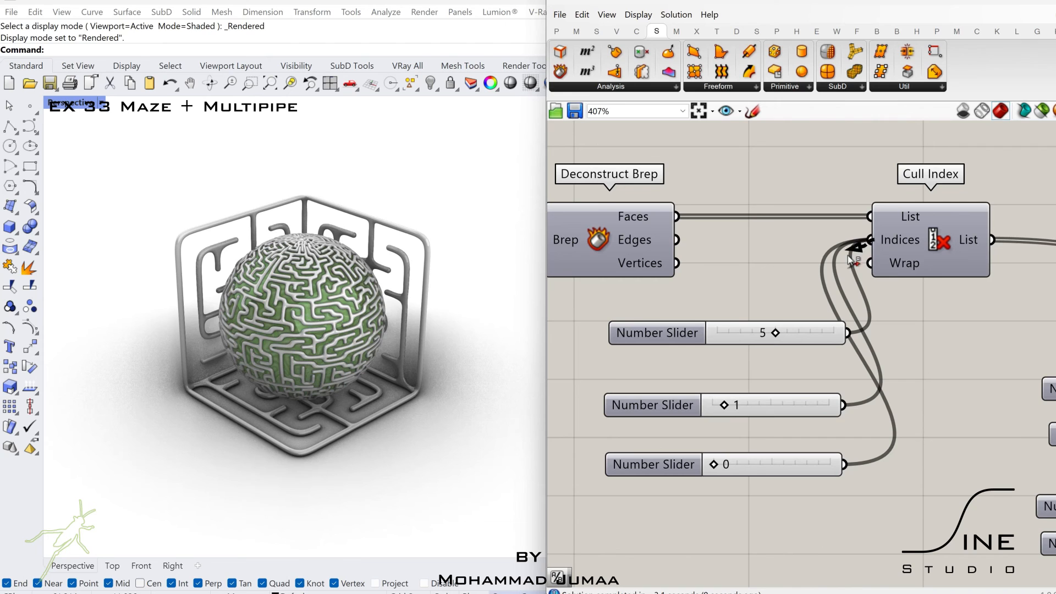
{"action": "left_click_drag", "start_coordinate": [853, 329], "coordinate": [851, 332], "text": "ctrl"}
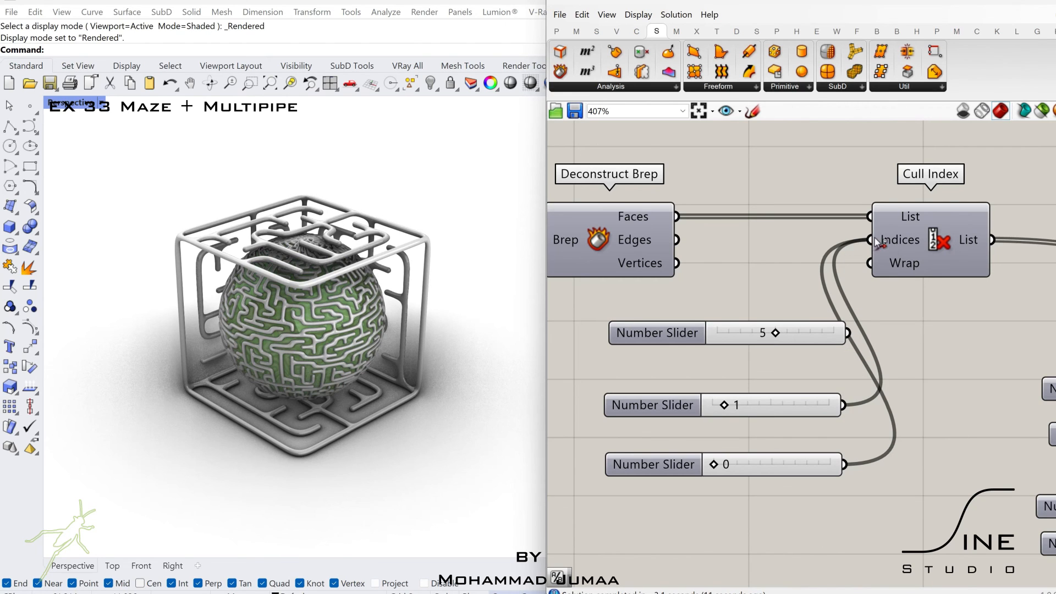
{"action": "left_click_drag", "start_coordinate": [876, 243], "coordinate": [850, 414], "text": "ctrl"}
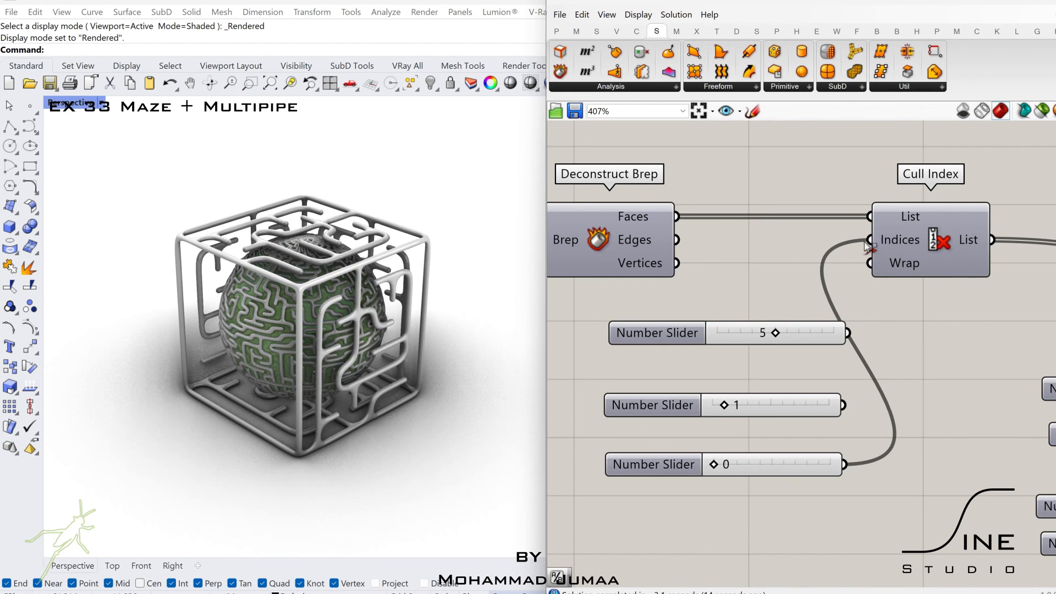
{"action": "left_click_drag", "start_coordinate": [868, 247], "coordinate": [852, 468], "text": "ctrl"}
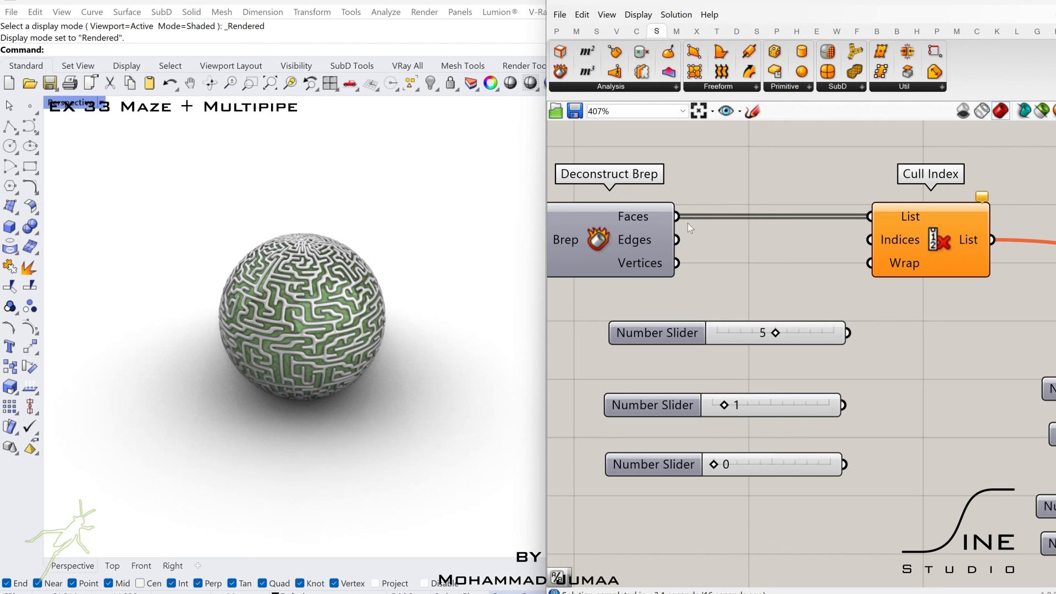
Step: Bypass Cull Index by moving its List output's wire to the Faces output of Deconstruct Brep, feeding the box's Rebuild Surface directly
{"action": "scroll", "coordinate": [688, 223], "scroll_direction": "down", "scroll_amount": 3}
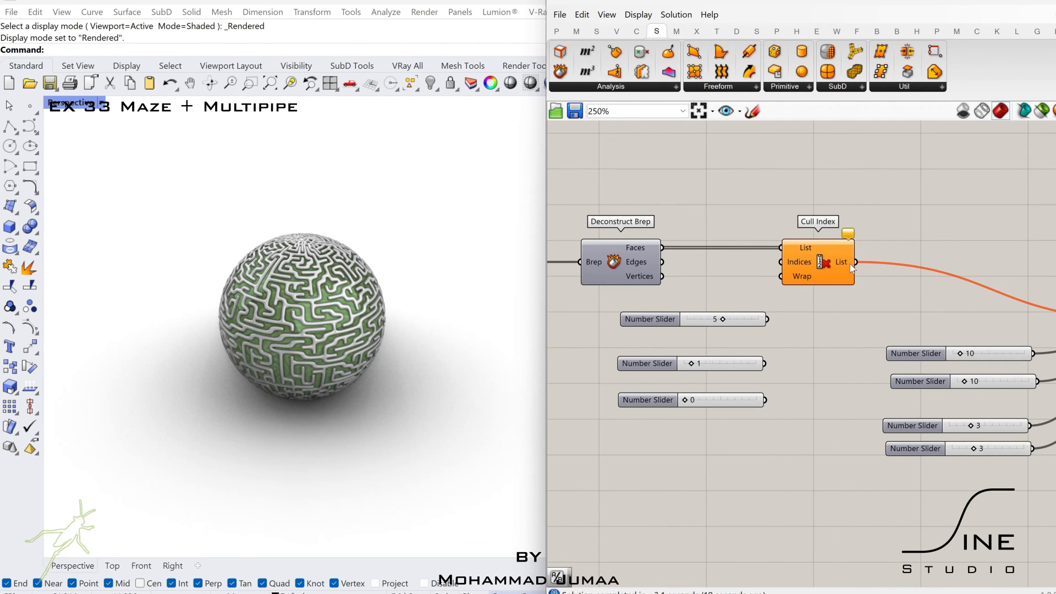
{"action": "left_click_drag", "start_coordinate": [857, 263], "coordinate": [665, 248], "text": "ctrl+shift"}
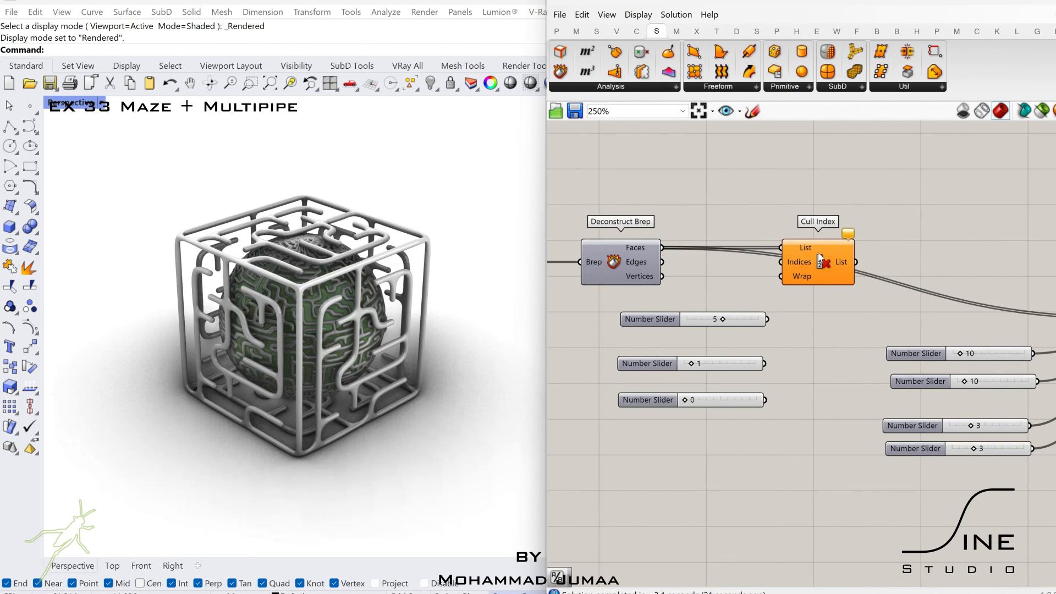
{"action": "right_click_drag", "start_coordinate": [764, 280], "coordinate": [778, 287]}
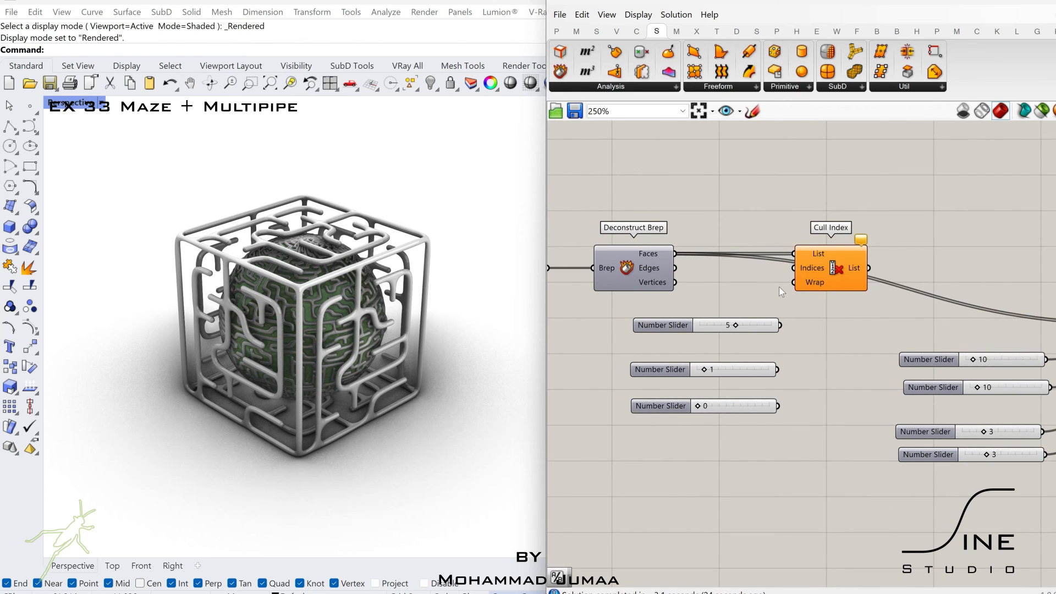
Step: Reconnect the 5, 1 and 0 sliders to Cull Index's Indices and its List output to the box Rebuild Surface's Surface input
{"action": "left_click_drag", "start_coordinate": [791, 277], "coordinate": [793, 268]}
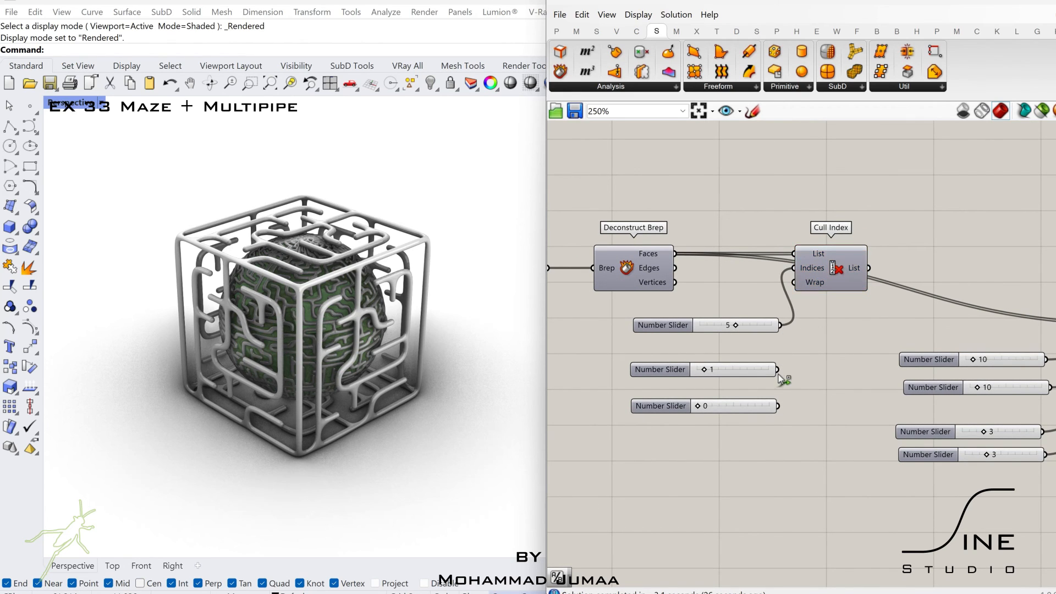
{"action": "left_click_drag", "start_coordinate": [777, 369], "coordinate": [794, 268], "text": "shift"}
{"action": "scroll", "coordinate": [884, 307], "scroll_direction": "down", "scroll_amount": 2}
{"action": "right_click_drag", "start_coordinate": [884, 308], "coordinate": [744, 312]}
{"action": "left_click_drag", "start_coordinate": [733, 285], "coordinate": [934, 328], "text": "shift"}
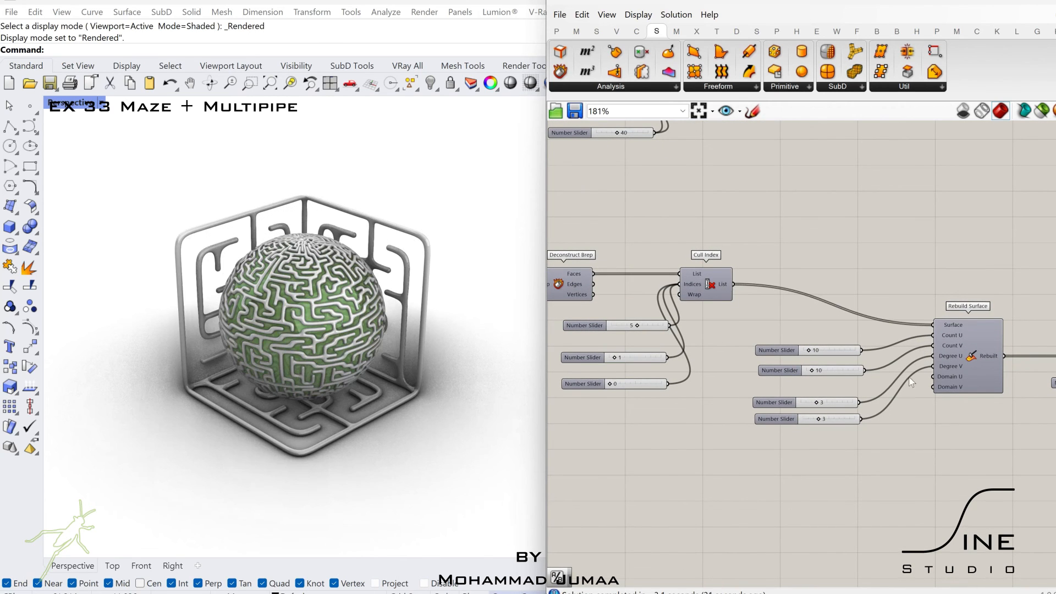
{"action": "right_click_drag", "start_coordinate": [835, 368], "coordinate": [863, 350]}
{"action": "scroll", "coordinate": [867, 349], "scroll_direction": "down", "scroll_amount": 1}
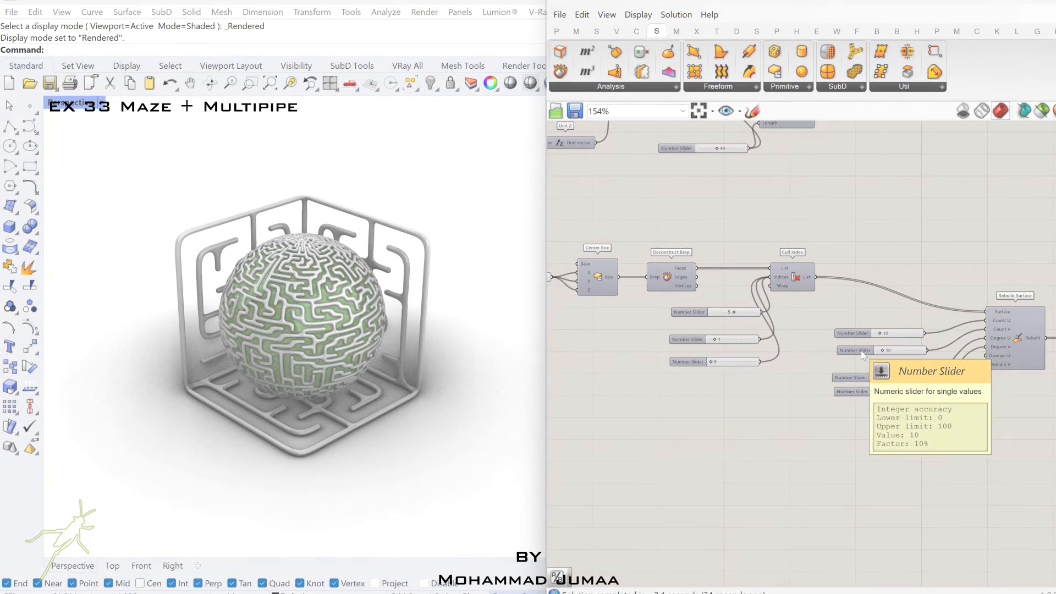